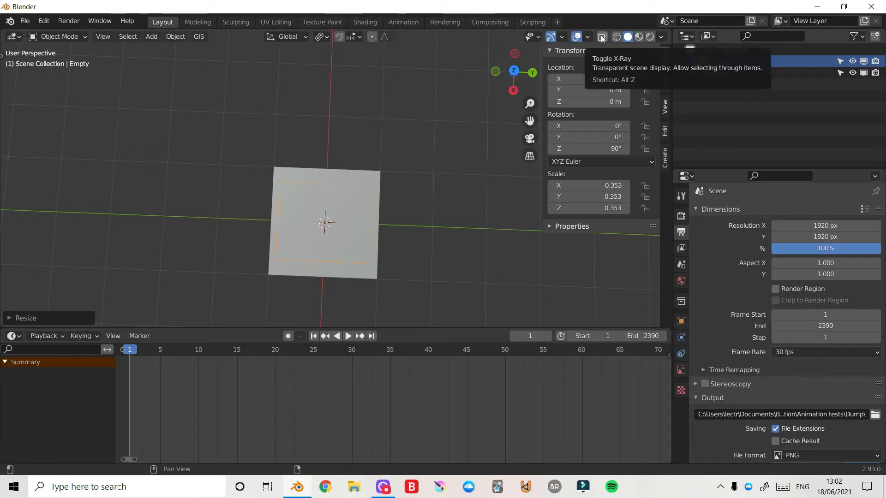
- Turn on X-ray display and view the scene from the top so the logo reference shows through the plane
{"action": "left_click", "coordinate": [601, 38]}
{"action": "left_click_drag", "start_coordinate": [531, 74], "coordinate": [531, 52]}
{"action": "left_click_drag", "start_coordinate": [529, 104], "coordinate": [530, 86]}
{"action": "left_click_drag", "start_coordinate": [529, 121], "coordinate": [552, 46]}
{"action": "left_click_drag", "start_coordinate": [516, 73], "coordinate": [516, 54]}
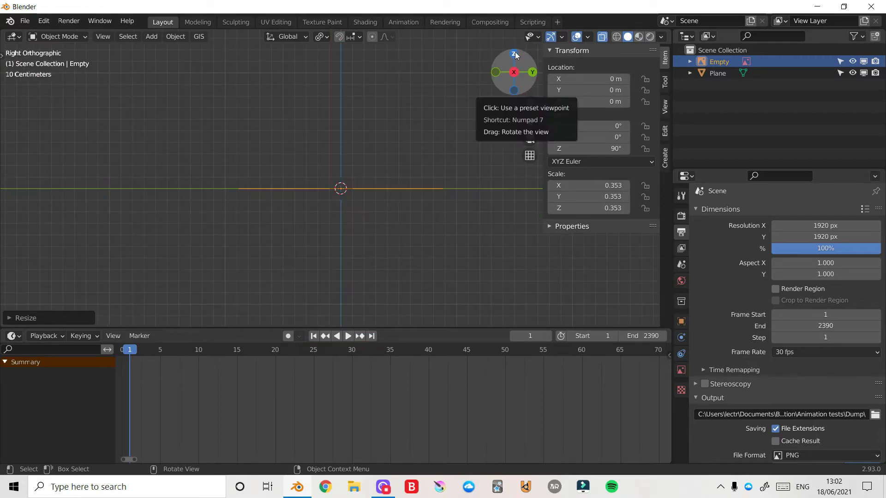
{"action": "left_click", "coordinate": [514, 54]}
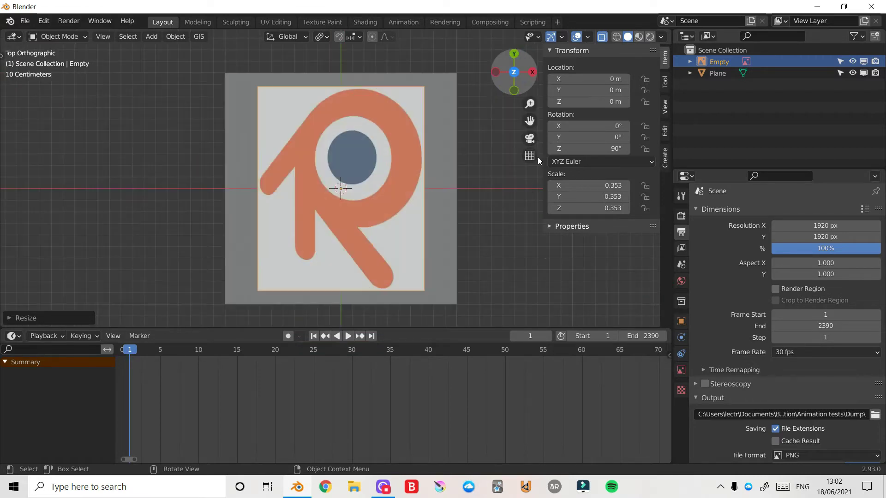
- Rotate the logo reference image to 0° about Z and scale it to about 0.354
{"action": "key", "text": "r"}
{"action": "right_click", "coordinate": [405, 182]}
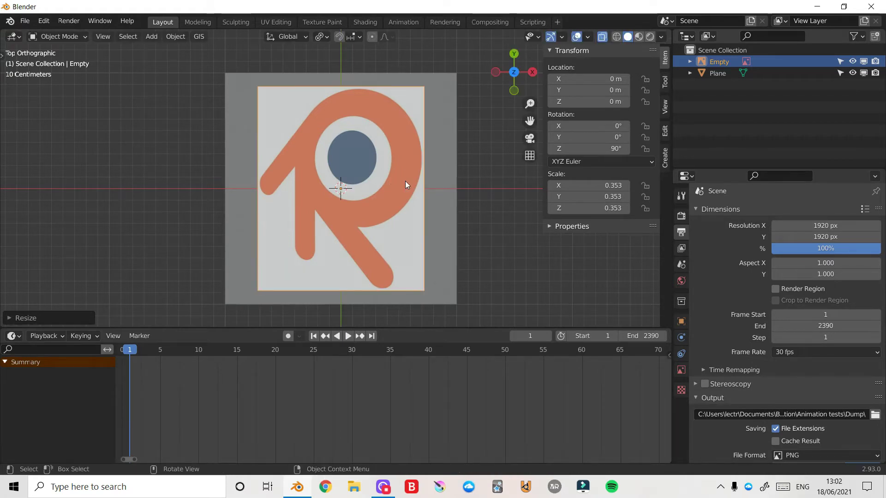
{"action": "left_click", "coordinate": [365, 192]}
{"action": "left_click", "coordinate": [373, 190]}
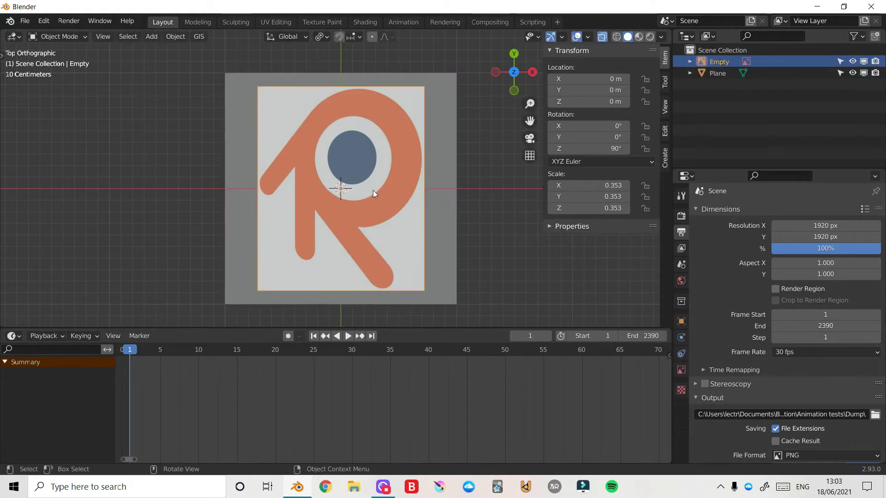
{"action": "key", "text": "r"}
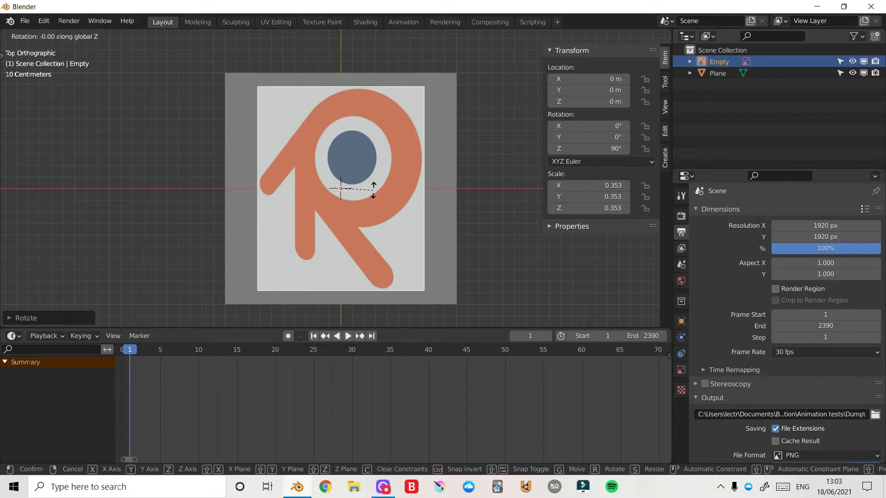
{"action": "left_click", "coordinate": [374, 190]}
{"action": "key", "text": "s"}
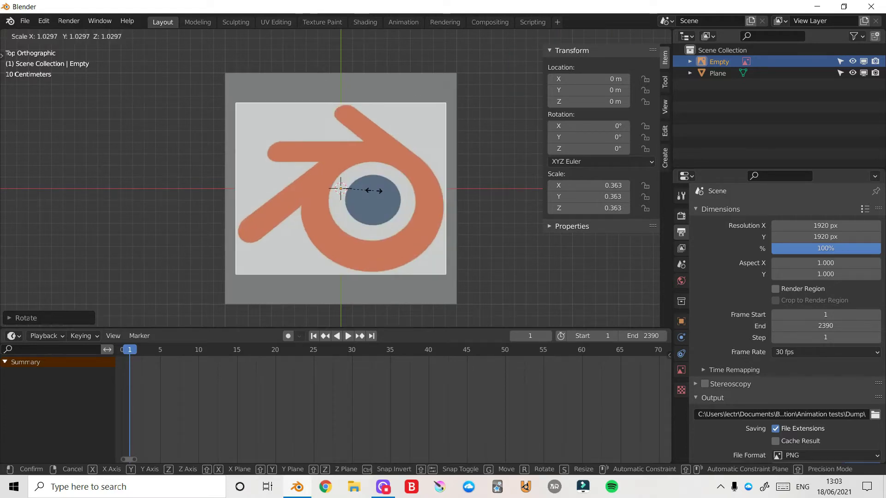
{"action": "left_click", "coordinate": [373, 191]}
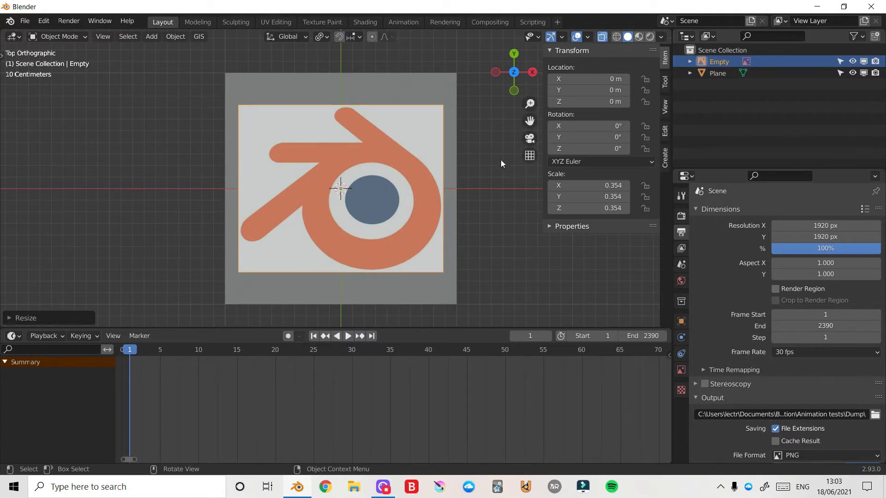
- Enter Edit Mode on the plane and clear the selection of its vertices
{"action": "left_click", "coordinate": [453, 170]}
{"action": "key", "text": "ctrl+Tab"}
{"action": "key", "text": "ctrl+Tab"}
{"action": "left_click", "coordinate": [615, 113]}
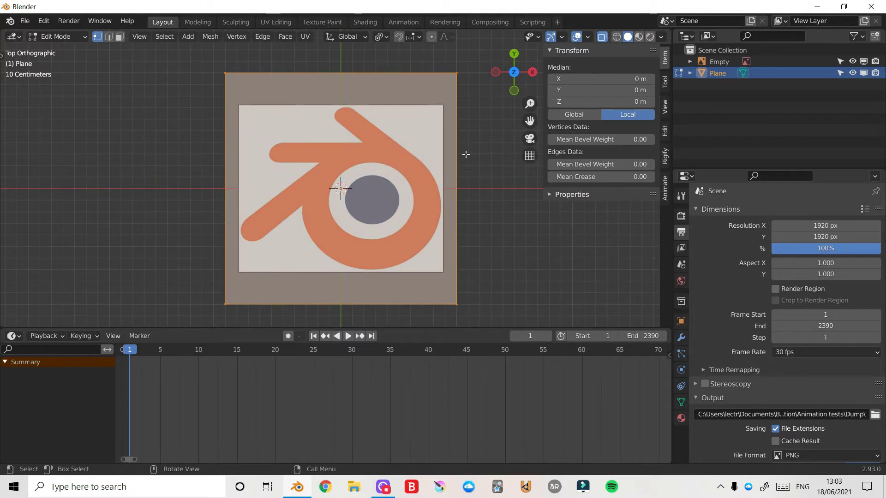
{"action": "key", "text": "alt+a"}
- Knife-cut the Blender logo's closed outer outline into the plane, tracing its three prongs and the round body
{"action": "key", "text": "k"}
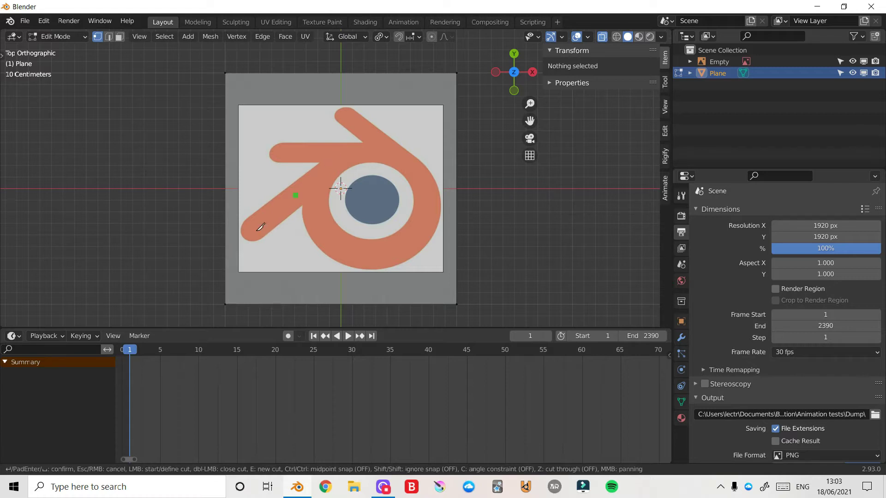
{"action": "left_click", "coordinate": [338, 109]}
{"action": "left_click", "coordinate": [345, 107]}
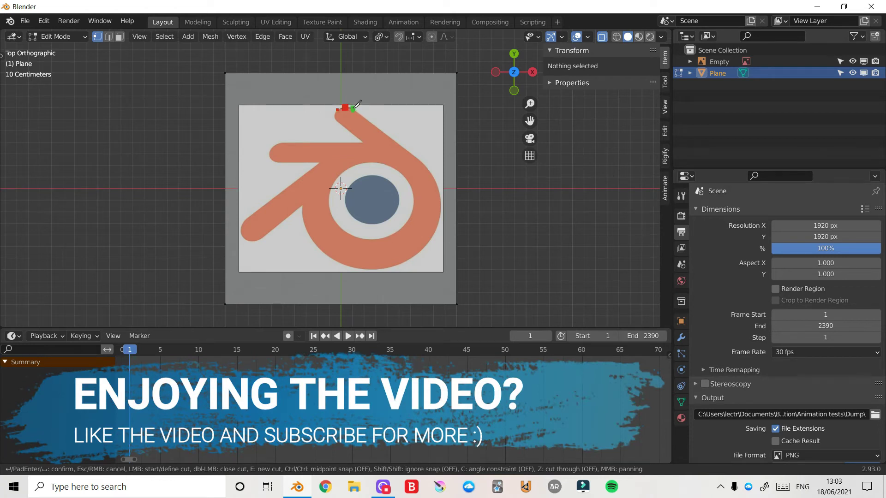
{"action": "left_click", "coordinate": [352, 108]}
{"action": "left_click", "coordinate": [360, 114]}
{"action": "left_click", "coordinate": [368, 121]}
{"action": "left_click", "coordinate": [378, 127]}
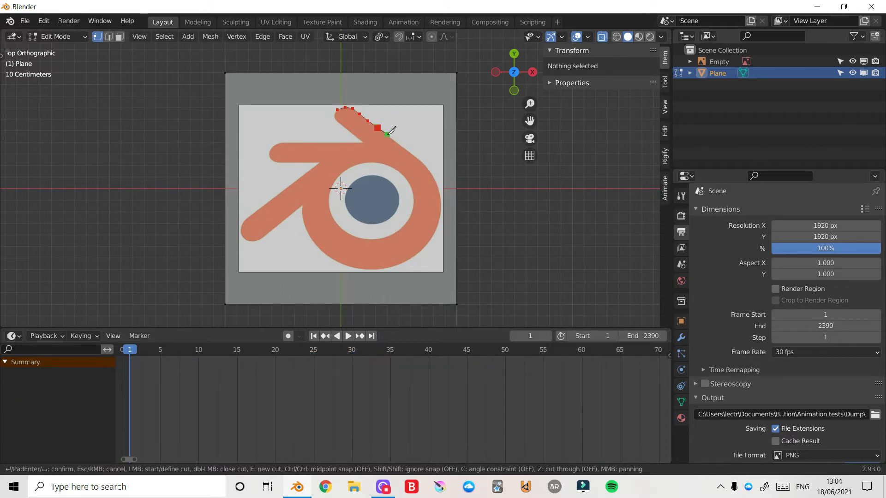
{"action": "left_click", "coordinate": [388, 134]}
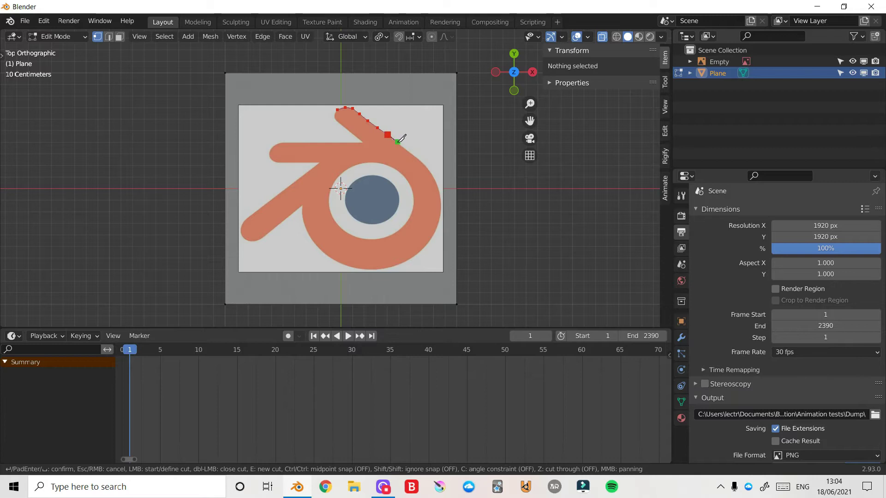
{"action": "left_click", "coordinate": [398, 143]}
{"action": "left_click", "coordinate": [408, 151]}
{"action": "left_click", "coordinate": [420, 161]}
{"action": "left_click", "coordinate": [430, 171]}
{"action": "left_click", "coordinate": [437, 185]}
{"action": "left_click", "coordinate": [441, 201]}
{"action": "left_click", "coordinate": [434, 235]}
{"action": "left_click", "coordinate": [408, 260]}
{"action": "left_click", "coordinate": [390, 268]}
{"action": "left_click", "coordinate": [372, 271]}
{"action": "left_click", "coordinate": [335, 260]}
{"action": "left_click", "coordinate": [309, 234]}
{"action": "left_click", "coordinate": [303, 205]}
{"action": "left_click", "coordinate": [293, 214]}
{"action": "left_click", "coordinate": [280, 225]}
{"action": "left_click", "coordinate": [267, 234]}
{"action": "left_click", "coordinate": [244, 238]}
{"action": "left_click", "coordinate": [242, 230]}
{"action": "left_click", "coordinate": [255, 213]}
{"action": "left_click", "coordinate": [267, 204]}
{"action": "left_click", "coordinate": [279, 195]}
{"action": "left_click", "coordinate": [294, 184]}
{"action": "left_click", "coordinate": [307, 174]}
{"action": "left_click", "coordinate": [319, 162]}
{"action": "left_click", "coordinate": [303, 163]}
{"action": "left_click", "coordinate": [287, 163]}
{"action": "left_click", "coordinate": [273, 162]}
{"action": "left_click", "coordinate": [270, 151]}
{"action": "left_click", "coordinate": [279, 144]}
{"action": "left_click", "coordinate": [295, 143]}
{"action": "left_click", "coordinate": [312, 143]}
{"action": "left_click", "coordinate": [328, 143]}
{"action": "left_click", "coordinate": [344, 142]}
{"action": "left_click", "coordinate": [362, 143]}
{"action": "left_click", "coordinate": [349, 132]}
{"action": "left_click", "coordinate": [338, 124]}
{"action": "left_click", "coordinate": [334, 115]}
{"action": "left_click", "coordinate": [337, 110]}
{"action": "key", "text": "Return"}
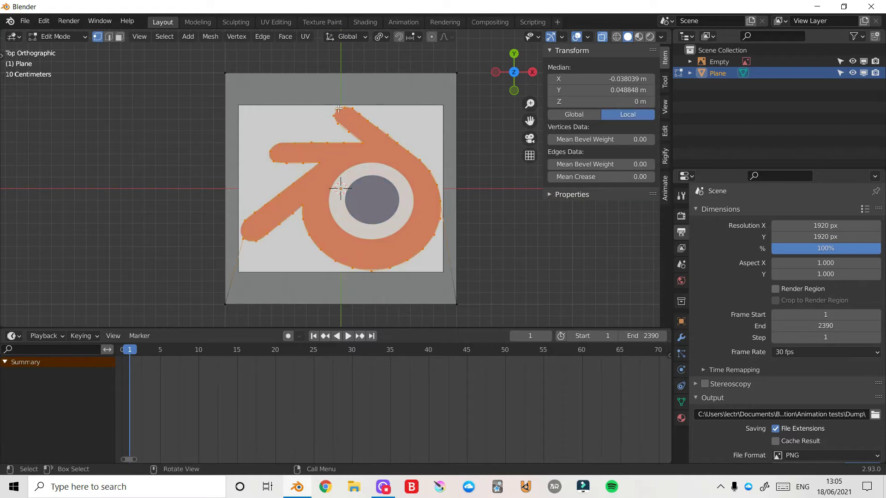
- Move the lowest vertex of the logo's round body about 0.012 m up along Y to match the reference
{"action": "left_click", "coordinate": [370, 270]}
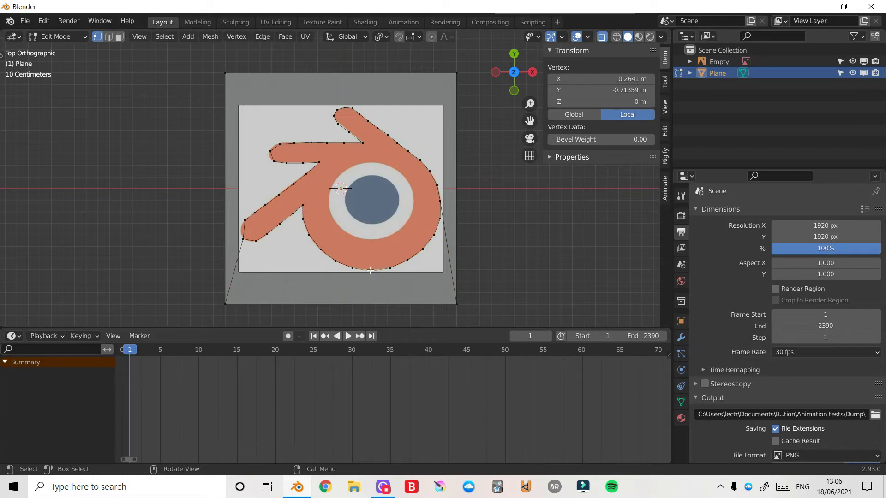
{"action": "key", "text": "g"}
{"action": "key", "text": "z"}
{"action": "right_click", "coordinate": [361, 245]}
{"action": "key", "text": "g"}
{"action": "key", "text": "y"}
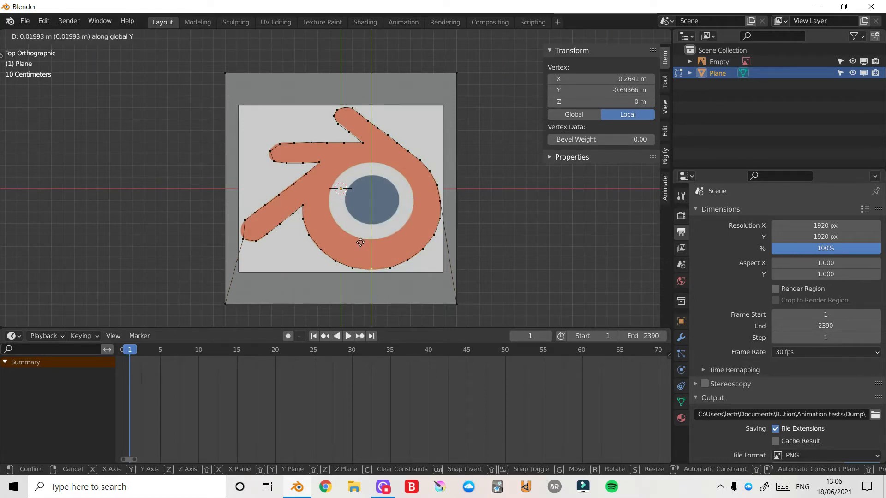
{"action": "left_click", "coordinate": [361, 243]}
- Knife-cut a closed circle into the plane along the outer edge of the logo's white ring
{"action": "left_click_drag", "start_coordinate": [524, 108], "coordinate": [530, 104]}
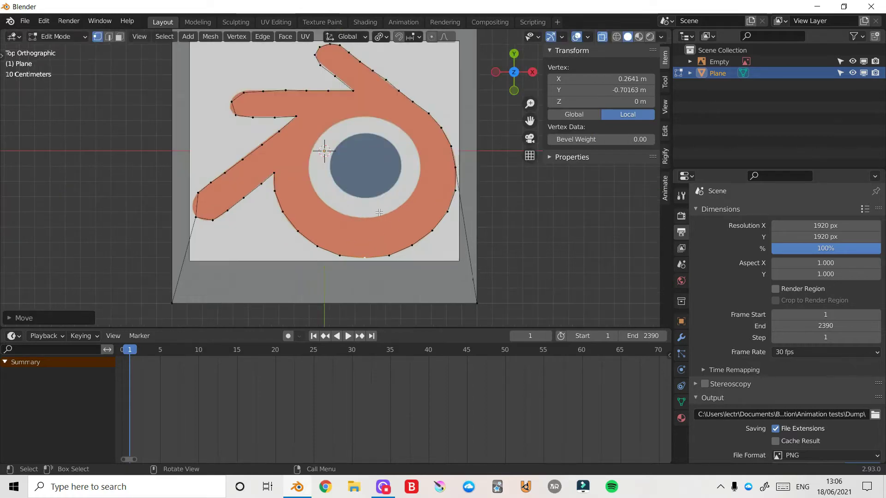
{"action": "key", "text": "k"}
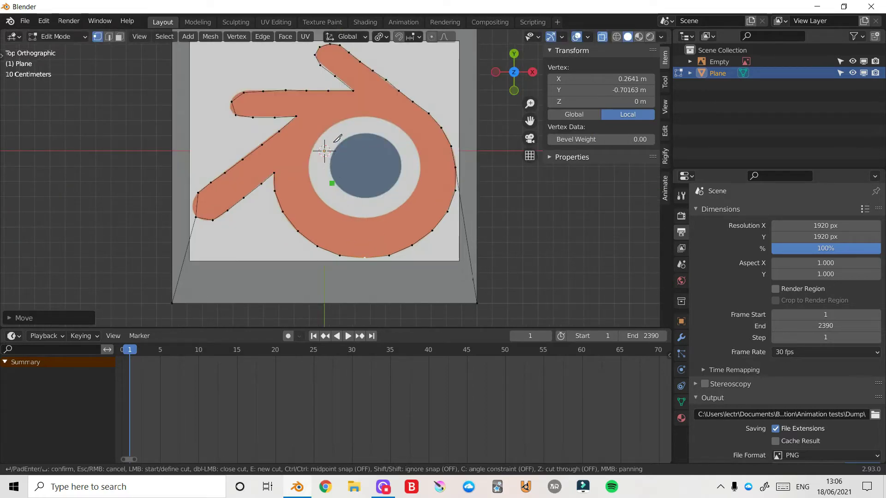
{"action": "left_click", "coordinate": [309, 176]}
{"action": "left_click", "coordinate": [309, 163]}
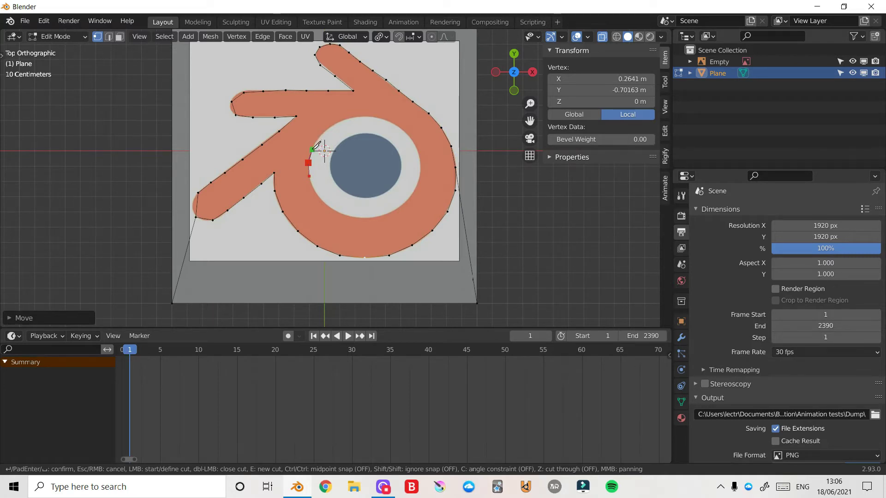
{"action": "left_click", "coordinate": [319, 137]}
{"action": "left_click", "coordinate": [331, 126]}
{"action": "left_click", "coordinate": [346, 120]}
{"action": "left_click", "coordinate": [365, 117]}
{"action": "left_click", "coordinate": [384, 120]}
{"action": "left_click", "coordinate": [401, 129]}
{"action": "left_click", "coordinate": [413, 142]}
{"action": "left_click", "coordinate": [420, 160]}
{"action": "left_click", "coordinate": [419, 179]}
{"action": "left_click", "coordinate": [411, 197]}
{"action": "left_click", "coordinate": [398, 209]}
{"action": "left_click", "coordinate": [377, 217]}
{"action": "left_click", "coordinate": [338, 213]}
{"action": "key", "text": "Return"}
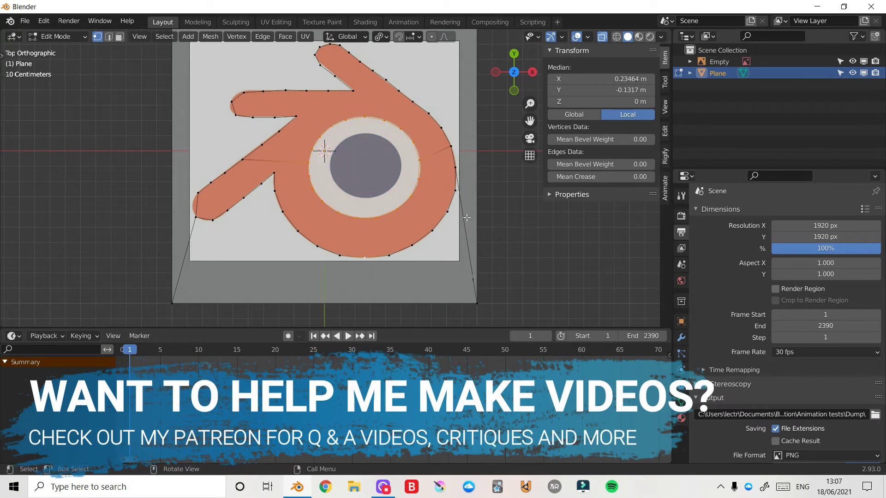
- Inset the circular face by about 0.116 m and shift the inner face up along Y toward the blue circle
{"action": "key", "text": "i"}
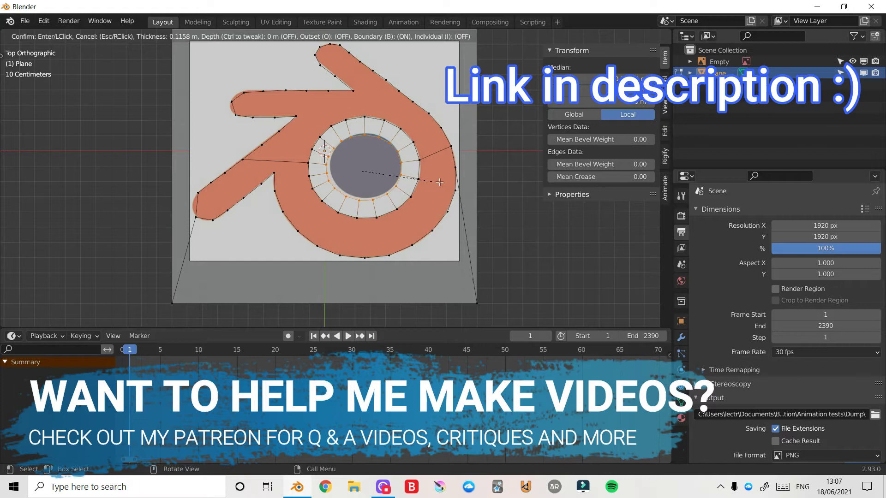
{"action": "left_click", "coordinate": [444, 180]}
{"action": "key", "text": "g"}
{"action": "key", "text": "y"}
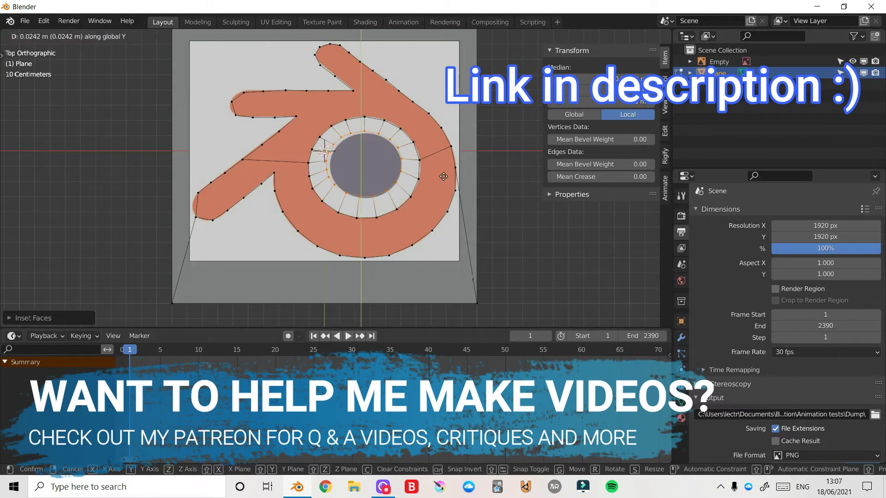
{"action": "left_click", "coordinate": [443, 178]}
- Scale the inset inner face along X and move it about 0.009 m along X to fit the blue circle
{"action": "key", "text": "s"}
{"action": "key", "text": "x"}
{"action": "left_click", "coordinate": [459, 179]}
{"action": "key", "text": "g"}
{"action": "key", "text": "x"}
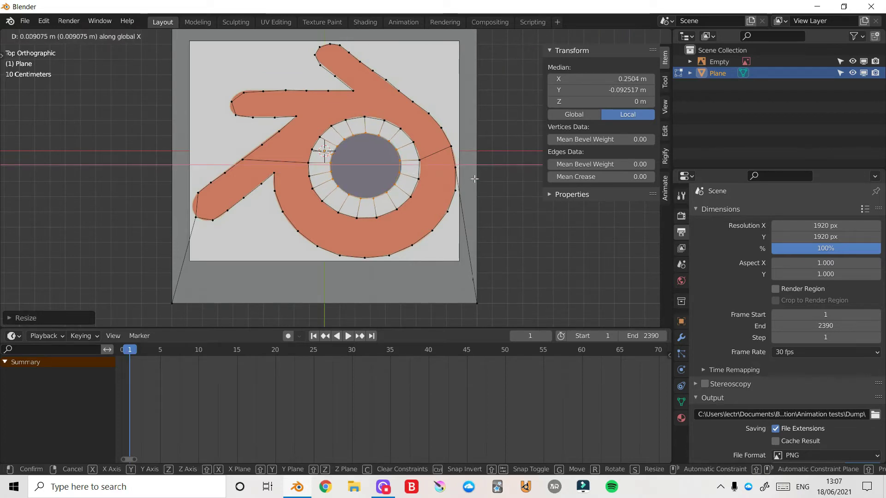
{"action": "left_click", "coordinate": [474, 179]}
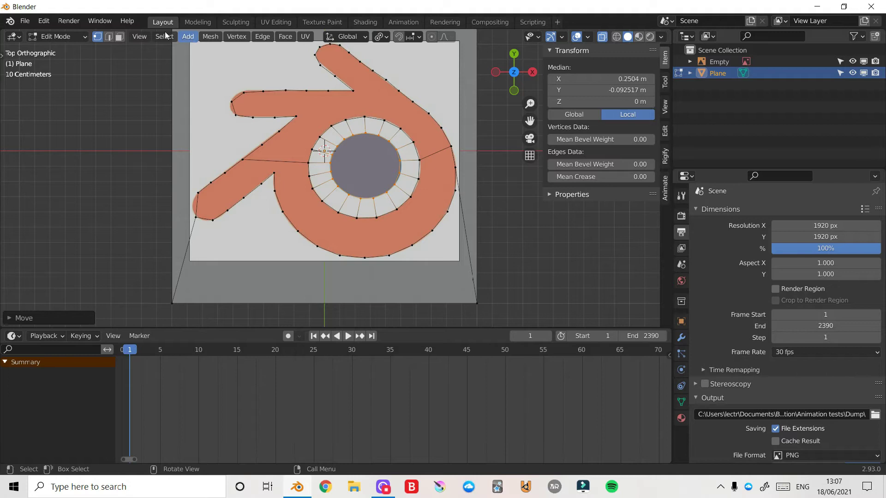
- Switch to face selection, turn off X-ray, and select both the upper and lower faces of the logo body
{"action": "left_click", "coordinate": [119, 37]}
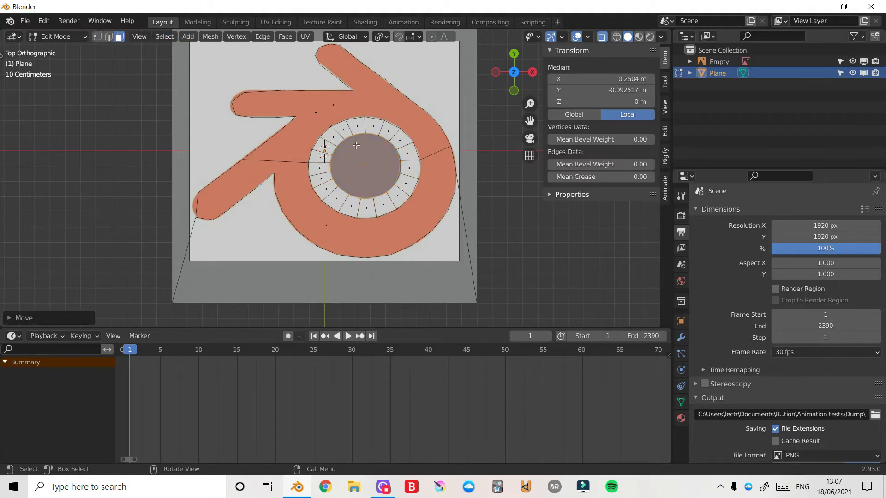
{"action": "left_click", "coordinate": [327, 106]}
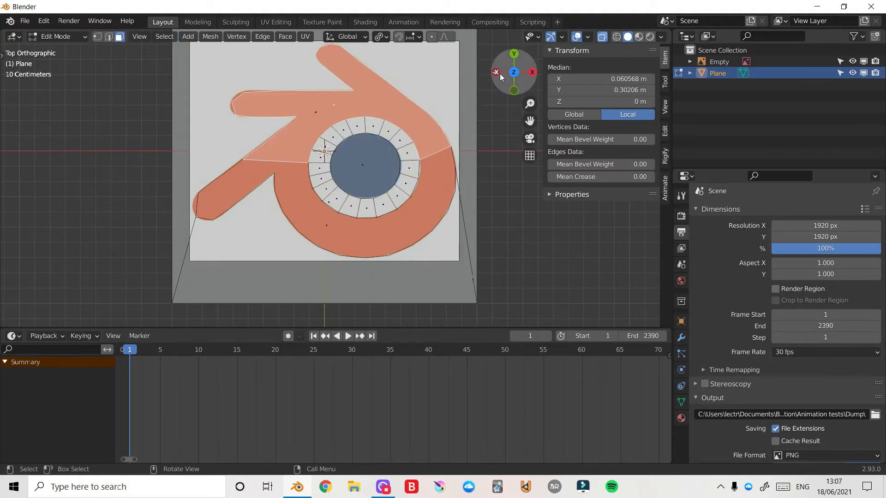
{"action": "left_click_drag", "start_coordinate": [503, 74], "coordinate": [507, 81]}
{"action": "left_click", "coordinate": [603, 40]}
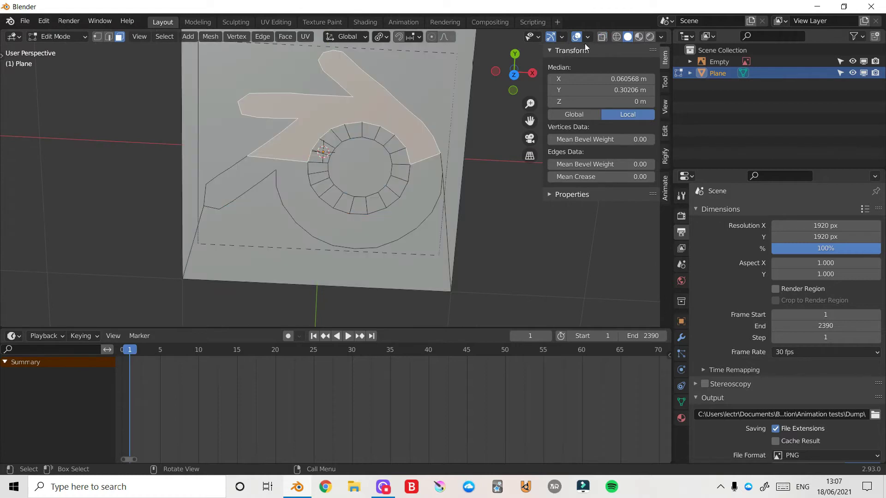
{"action": "left_click", "coordinate": [513, 75]}
{"action": "left_click", "coordinate": [437, 199], "text": "shift"}
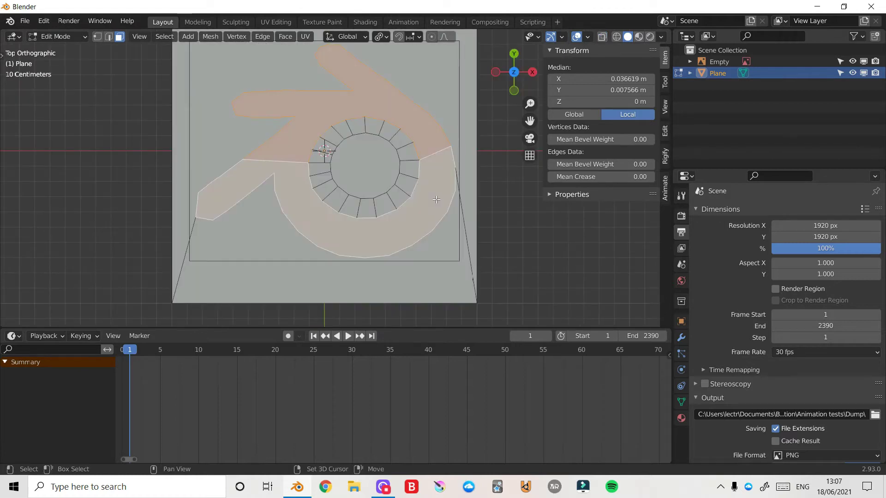
- Extrude the two selected logo faces about 0.038 m upward along their normal
{"action": "scroll", "coordinate": [473, 98], "scroll_direction": "up", "scroll_amount": 2}
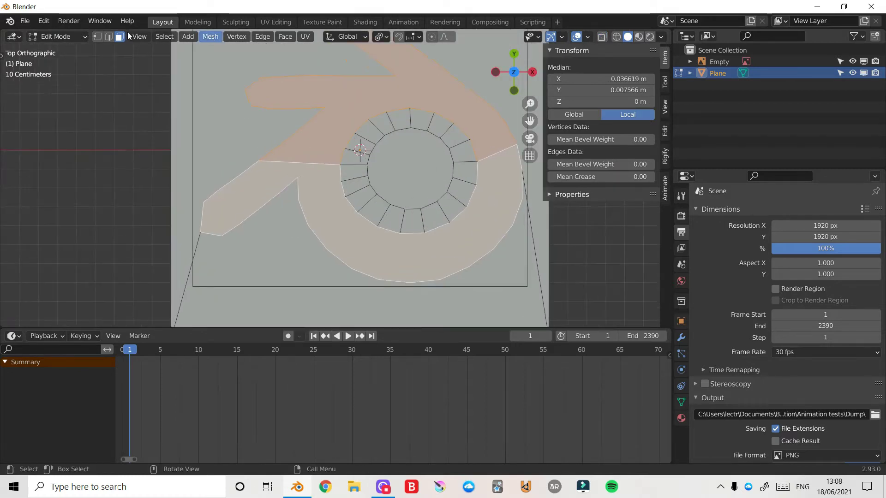
{"action": "left_click_drag", "start_coordinate": [514, 72], "coordinate": [517, 111]}
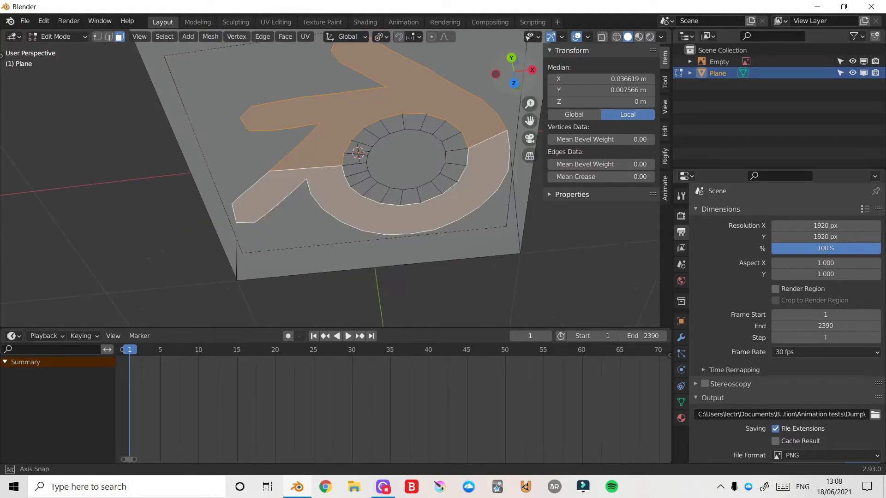
{"action": "middle_click_drag", "start_coordinate": [494, 53], "coordinate": [523, 74]}
{"action": "left_click_drag", "start_coordinate": [523, 73], "coordinate": [480, 111]}
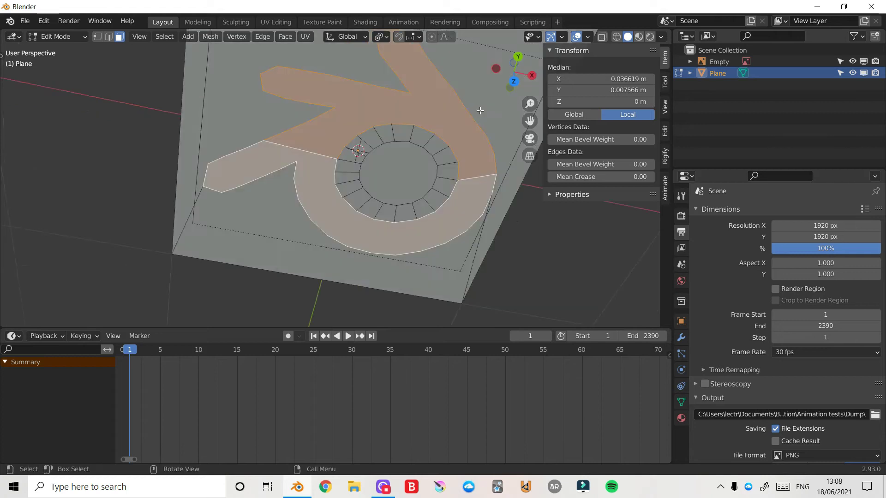
{"action": "key", "text": "e"}
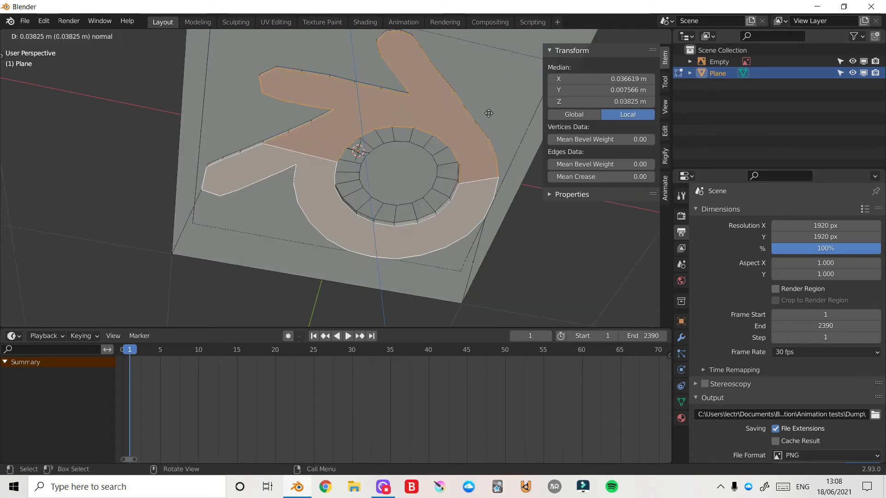
{"action": "left_click", "coordinate": [489, 113]}
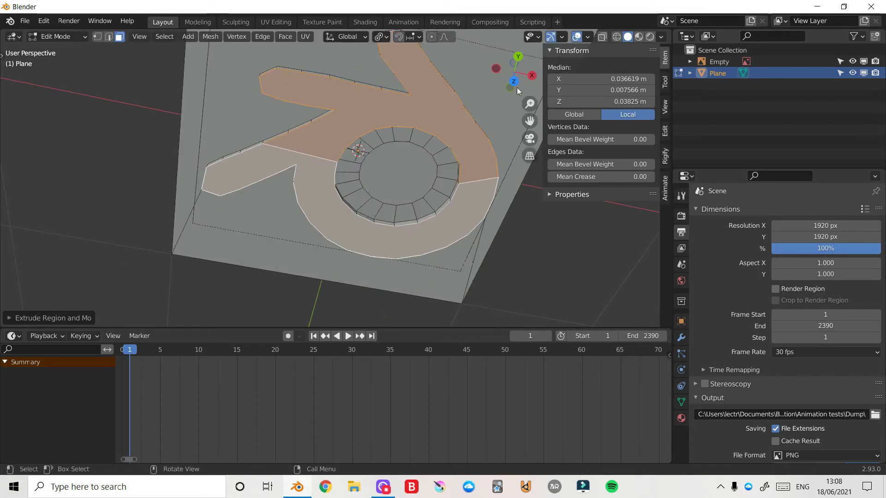
{"action": "left_click_drag", "start_coordinate": [518, 70], "coordinate": [519, 87]}
{"action": "key", "text": "i"}
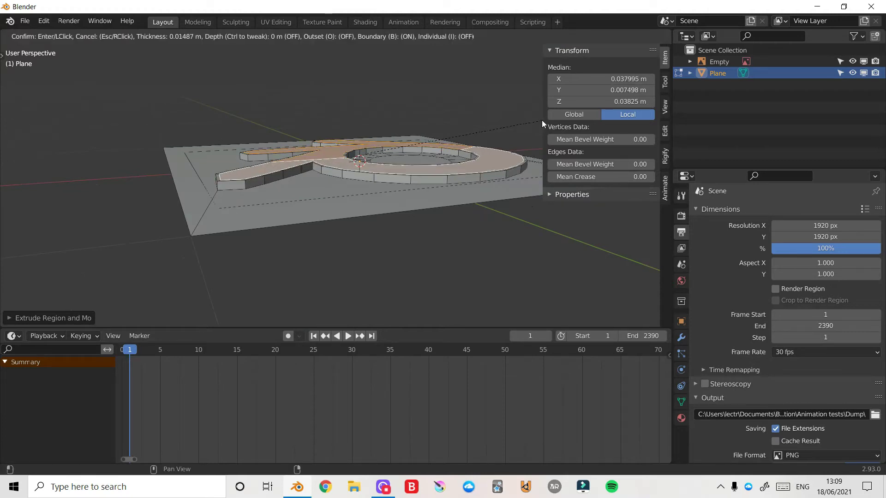
{"action": "left_click", "coordinate": [522, 76]}
- Inset the two raised faces of the logo body together by about 0.02 m
{"action": "left_click_drag", "start_coordinate": [521, 76], "coordinate": [531, 108]}
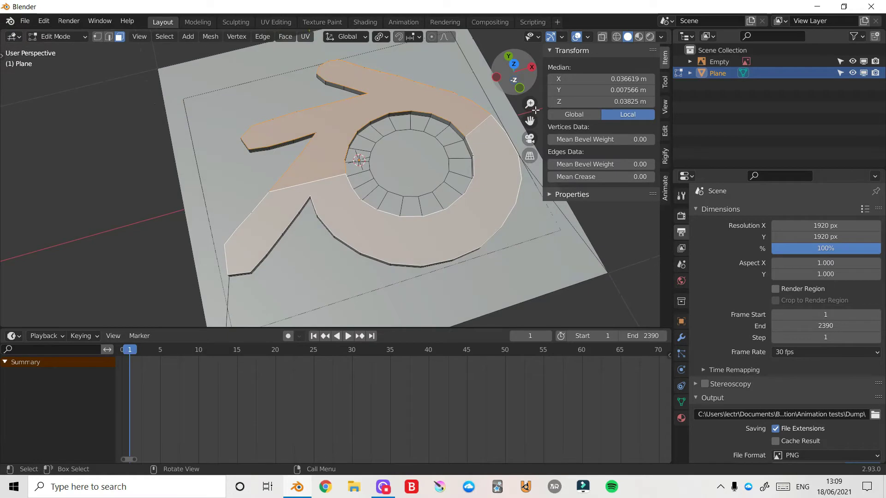
{"action": "key", "text": "i"}
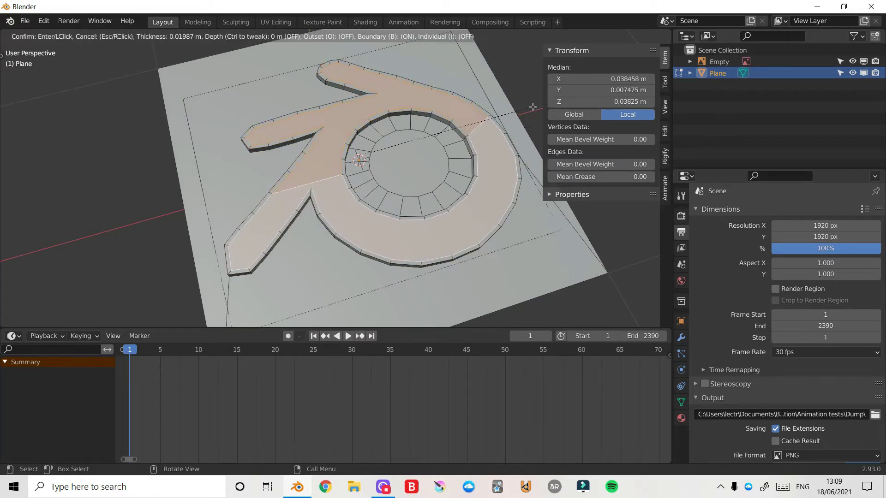
{"action": "left_click", "coordinate": [532, 107]}
- Extrude the central circular face about 0.042 m upward
{"action": "left_click_drag", "start_coordinate": [529, 70], "coordinate": [295, 94]}
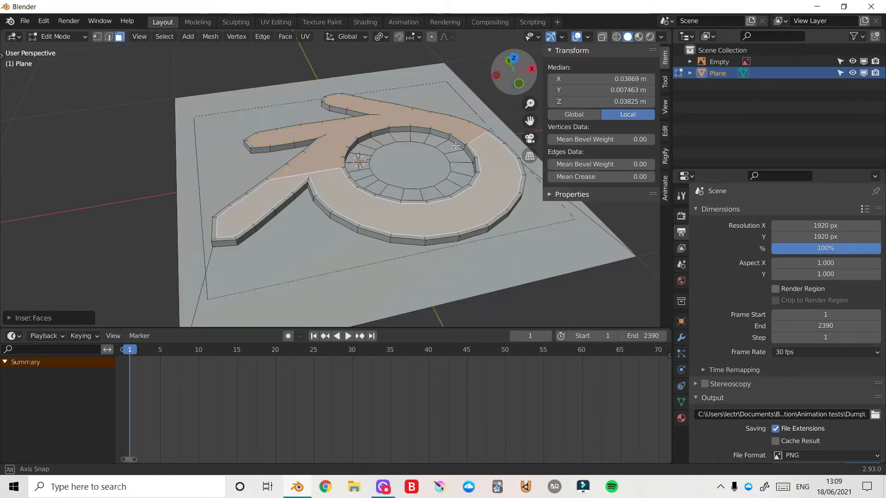
{"action": "left_click", "coordinate": [409, 166]}
{"action": "mouse_move", "coordinate": [519, 86]}
{"action": "left_mouse_down"}
{"action": "mouse_move", "coordinate": [511, 107]}
{"action": "mouse_move", "coordinate": [513, 76]}
{"action": "left_mouse_up"}
{"action": "key", "text": "e"}
{"action": "left_click", "coordinate": [510, 109]}
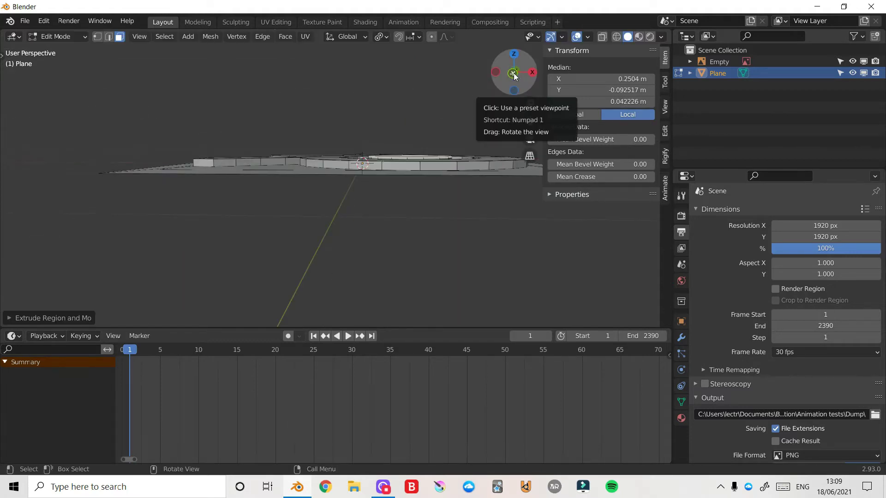
- In front view, lower the extruded circular face about 0.007 m along Z, just below the logo body's top
{"action": "left_click", "coordinate": [512, 74]}
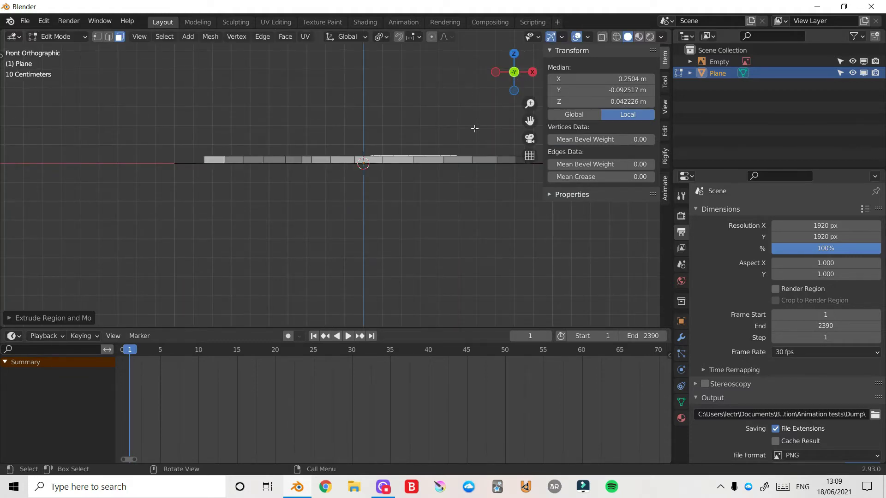
{"action": "key", "text": "g"}
{"action": "key", "text": "z"}
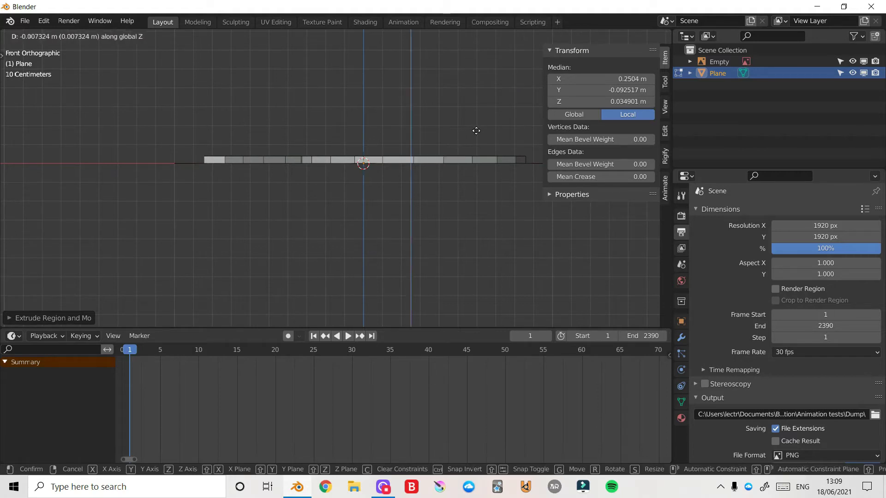
{"action": "left_click", "coordinate": [477, 131]}
- Inset the raised central circular face slightly to leave a narrow rim
{"action": "left_click_drag", "start_coordinate": [513, 90], "coordinate": [514, 182]}
{"action": "key", "text": "i"}
{"action": "left_click", "coordinate": [507, 116]}
- In vertex selection, pick the inner vertices around the upper prong's tip and fill them with a separate face
{"action": "left_click_drag", "start_coordinate": [530, 120], "coordinate": [513, 146]}
{"action": "left_click", "coordinate": [388, 147]}
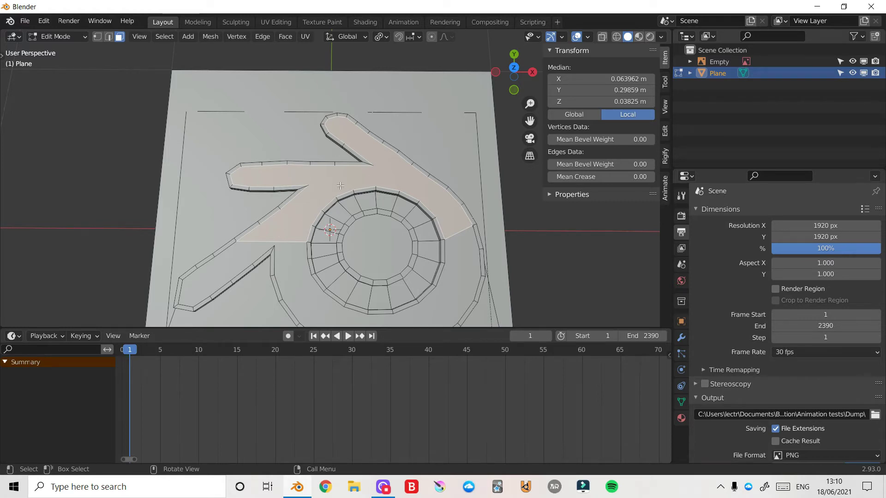
{"action": "left_click_drag", "start_coordinate": [529, 104], "coordinate": [530, 89]}
{"action": "key", "text": "1"}
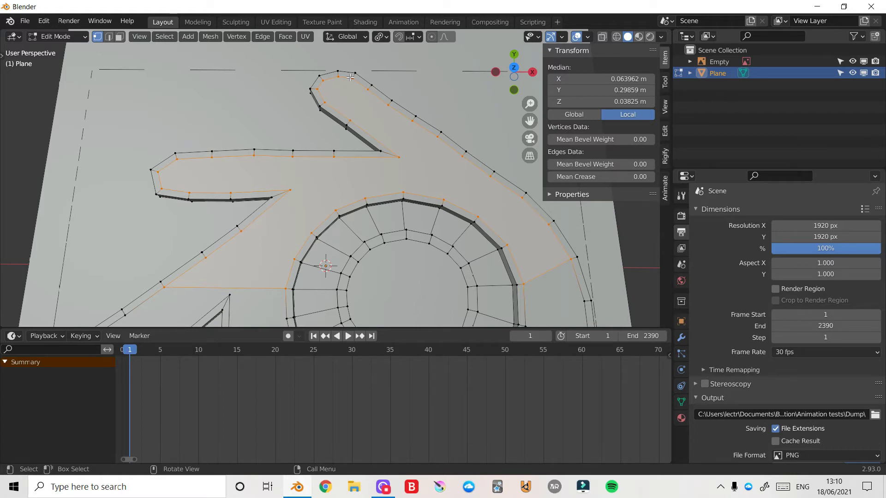
{"action": "left_click", "coordinate": [327, 78]}
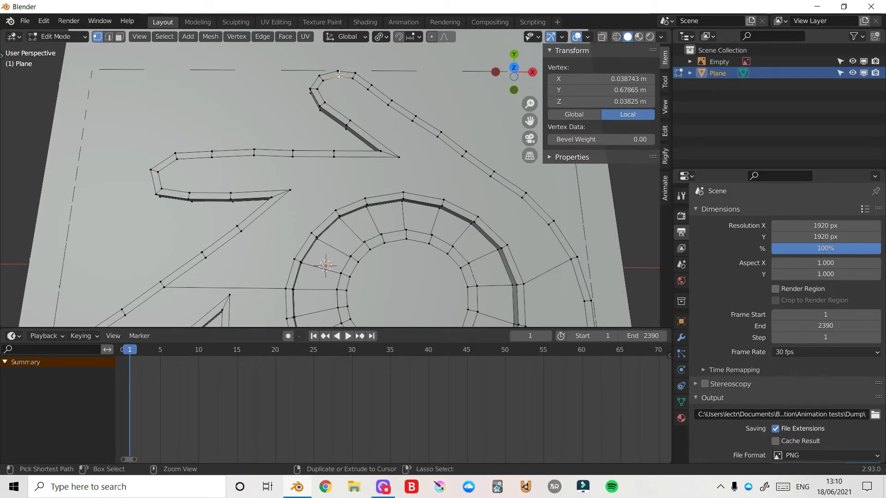
{"action": "left_click", "coordinate": [326, 98], "text": "ctrl"}
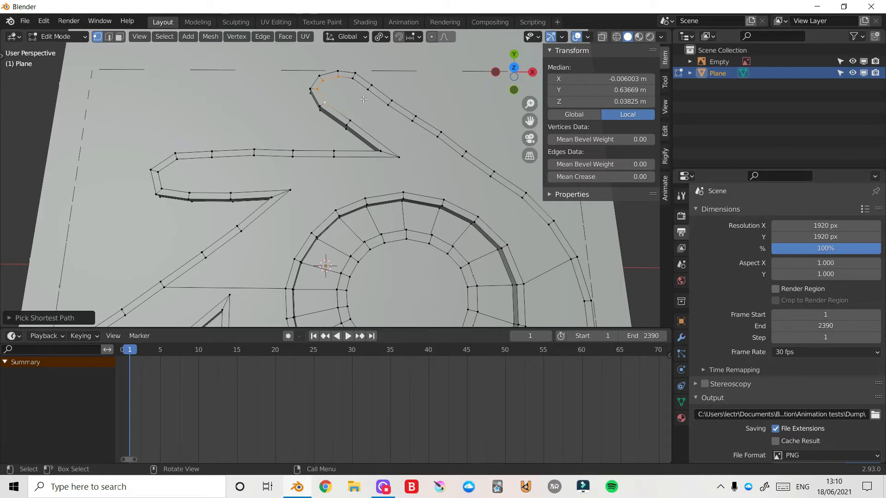
{"action": "key", "text": "f"}
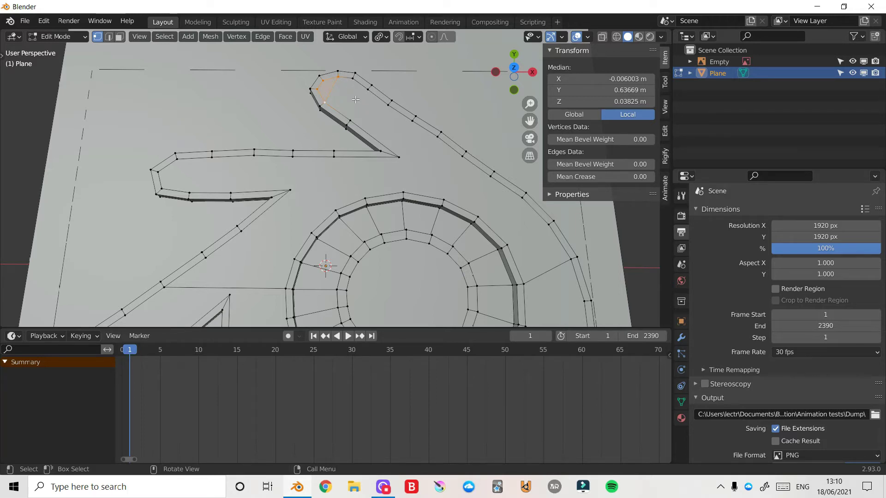
- Add a centred loop cut to the upper prong's lower side and connect its vertices across to the opposite side
{"action": "key", "text": "ctrl+r"}
{"action": "left_click", "coordinate": [339, 116]}
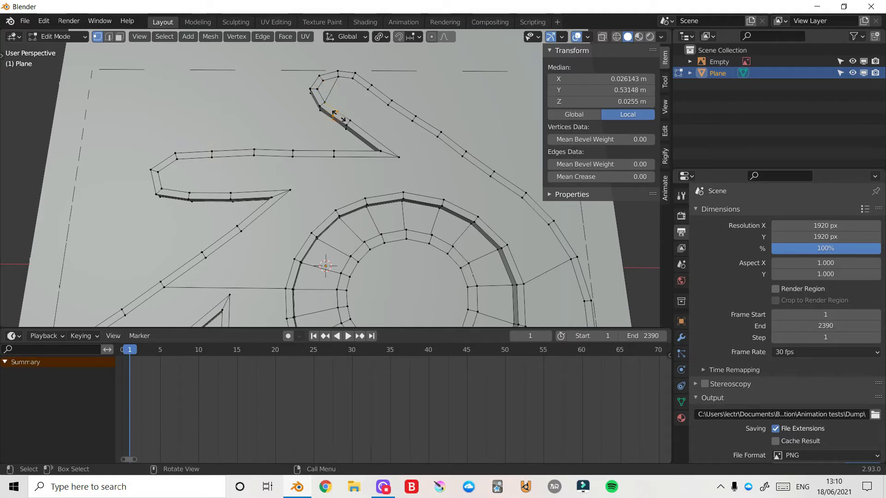
{"action": "right_click", "coordinate": [340, 115]}
{"action": "left_click", "coordinate": [338, 112]}
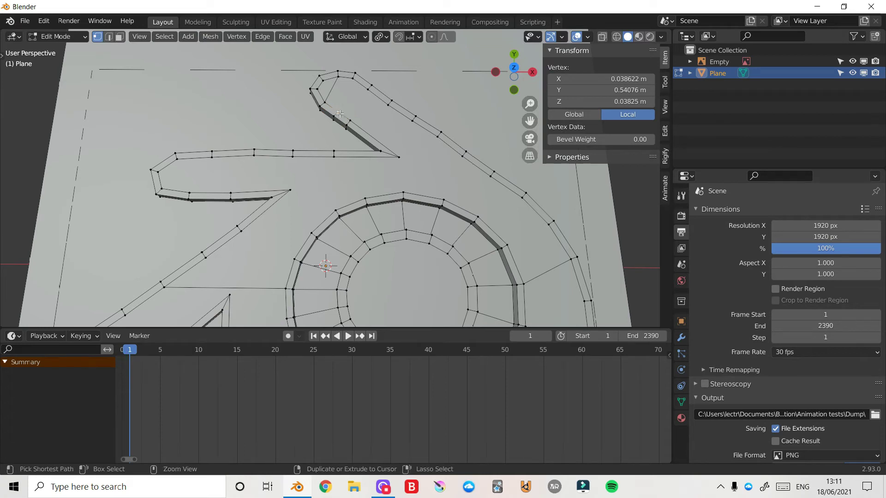
{"action": "left_click", "coordinate": [362, 79], "text": "ctrl"}
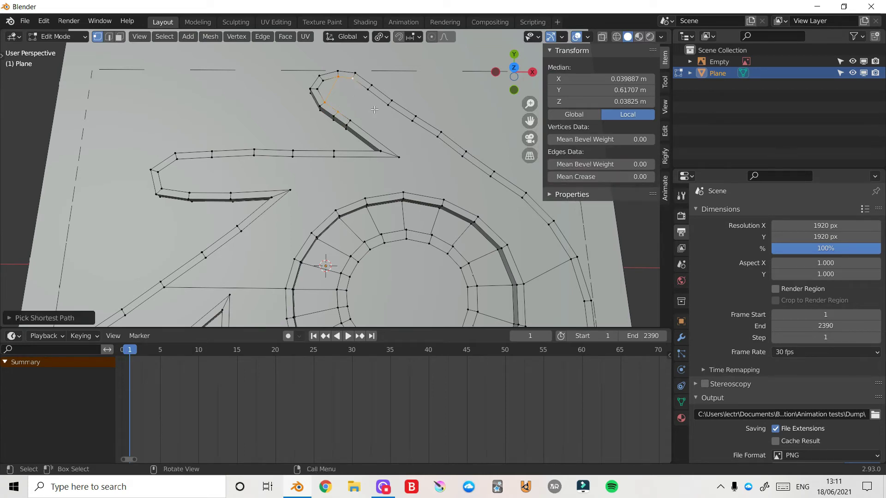
{"action": "left_click", "coordinate": [352, 121]}
{"action": "left_click", "coordinate": [368, 92], "text": "ctrl"}
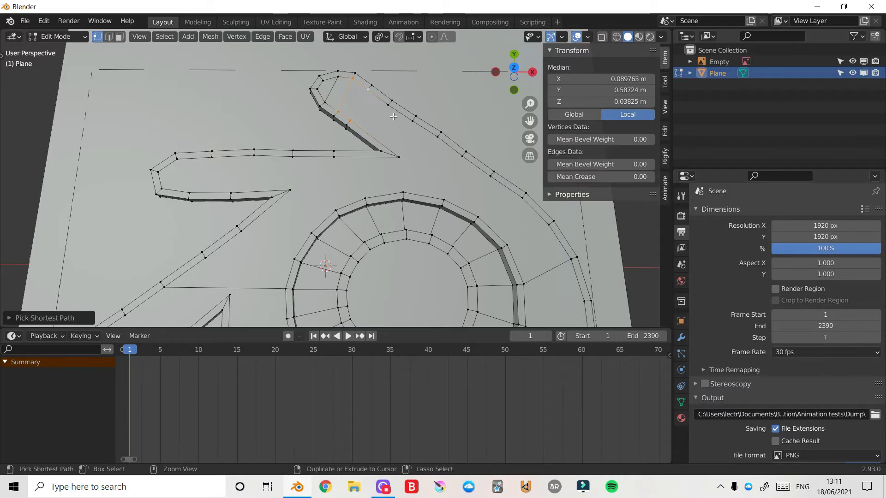
- Add another loop cut near the upper prong's inner corner and slide its inner vertex back toward the tip
{"action": "key", "text": "ctrl+r"}
{"action": "left_click", "coordinate": [371, 134]}
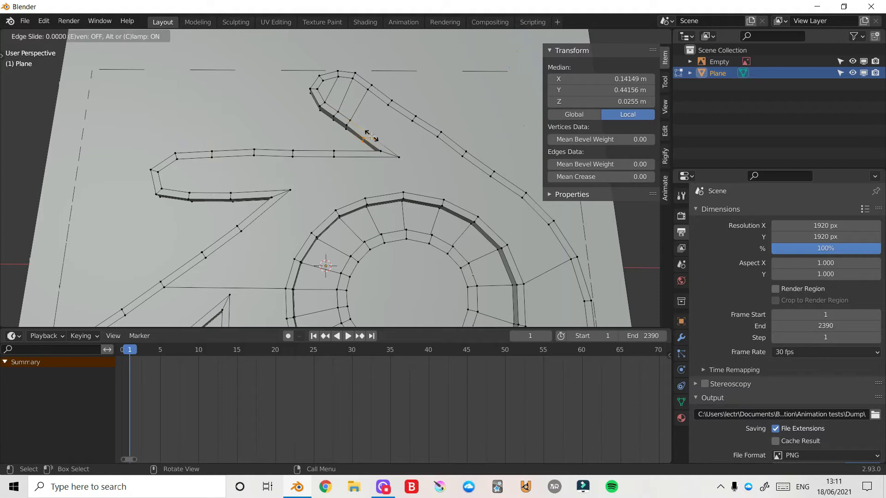
{"action": "right_click", "coordinate": [383, 140]}
{"action": "left_click", "coordinate": [375, 139]}
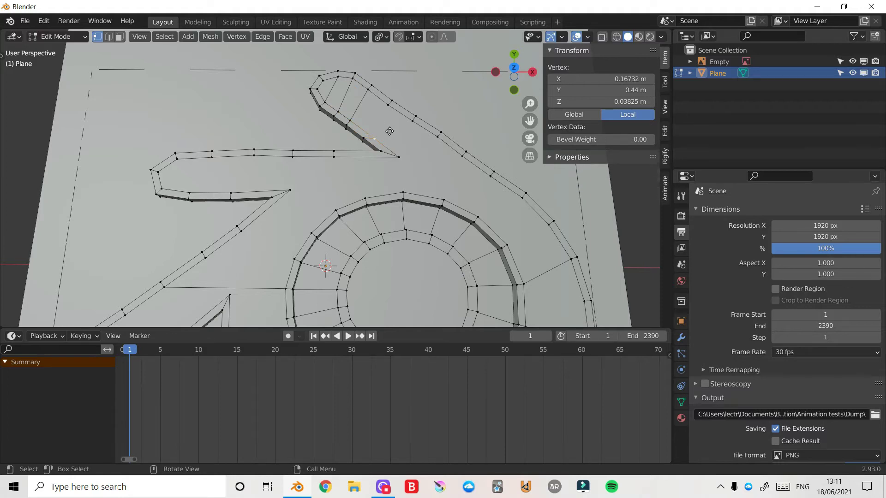
{"action": "key", "text": "shift+v"}
{"action": "left_click", "coordinate": [382, 129]}
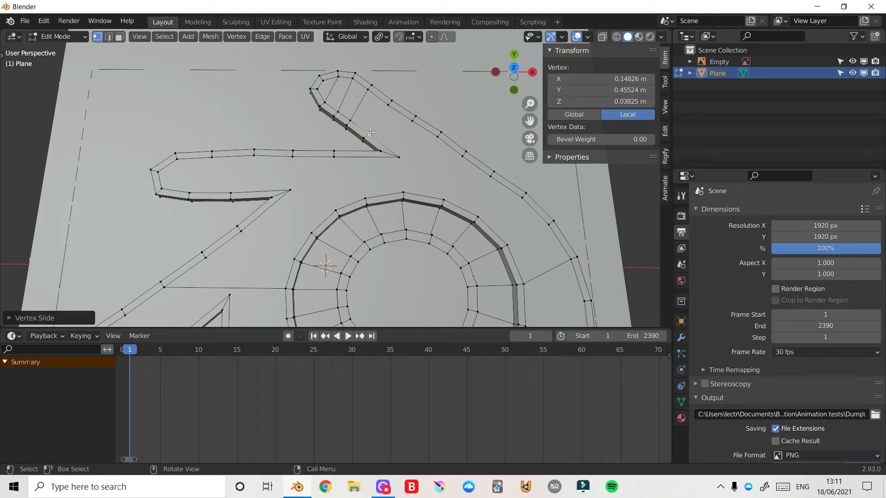
- Fill the two remaining sections at the base of the upper prong, ending at its inner corner vertex
{"action": "left_click", "coordinate": [387, 106], "text": "ctrl"}
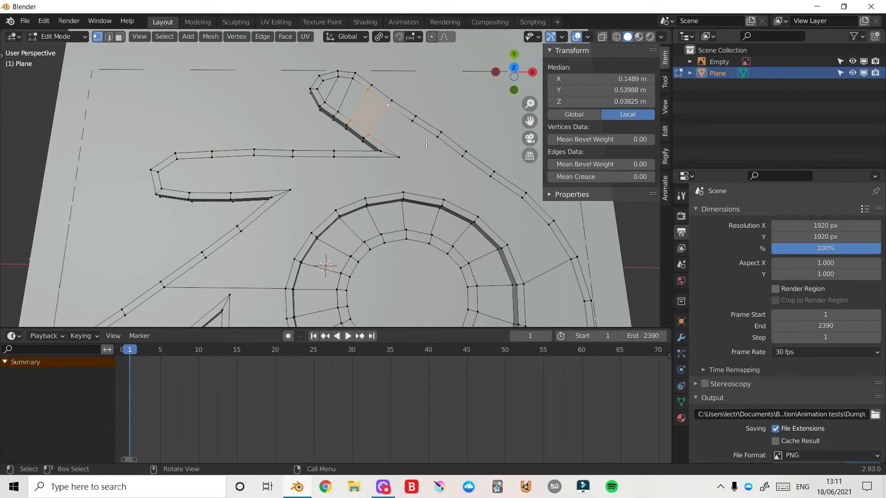
{"action": "left_click", "coordinate": [403, 155]}
{"action": "left_click", "coordinate": [411, 120], "text": "ctrl"}
{"action": "key", "text": "f"}
- Fill the middle prong's tip and the quad section next to it with separate faces
{"action": "left_click", "coordinate": [191, 192]}
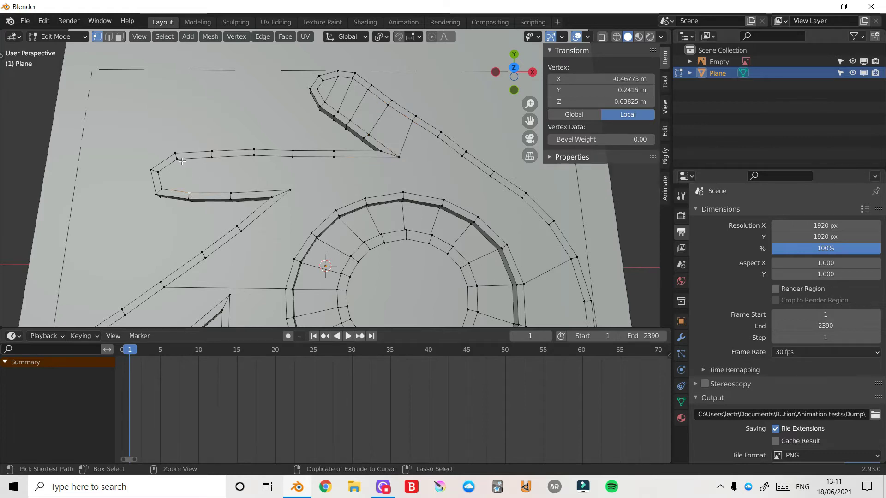
{"action": "left_click", "coordinate": [176, 161], "text": "ctrl"}
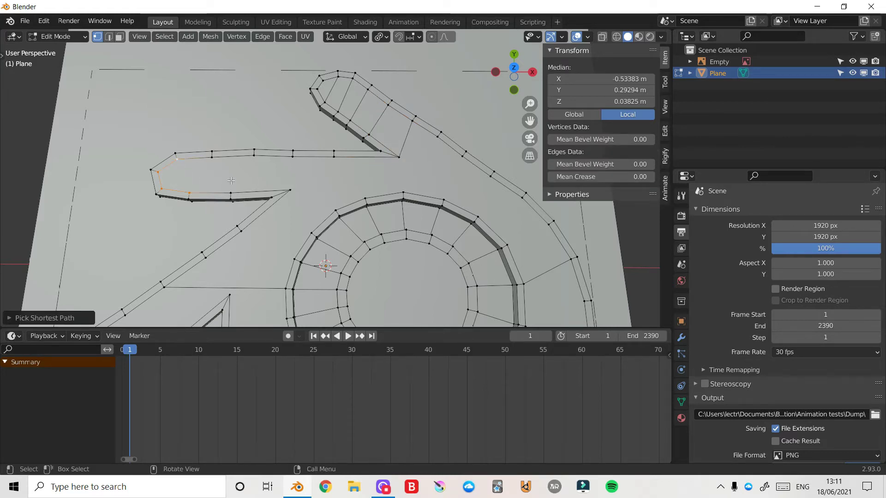
{"action": "key", "text": "f"}
{"action": "left_click", "coordinate": [230, 191]}
{"action": "left_click", "coordinate": [212, 158], "text": "ctrl"}
{"action": "key", "text": "f"}
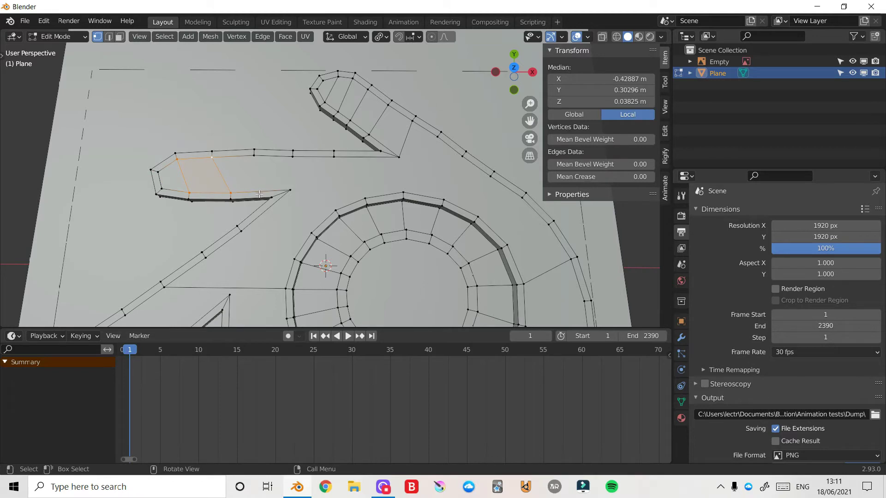
- Add a loop cut near the middle prong's inner corner and slide its inner vertex back toward the tip
{"action": "key", "text": "ctrl+r"}
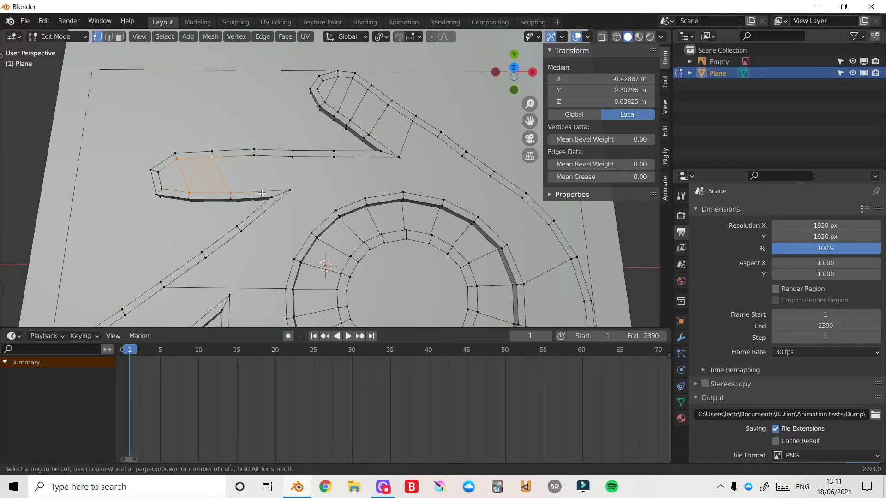
{"action": "left_click", "coordinate": [262, 193]}
{"action": "left_click", "coordinate": [261, 193]}
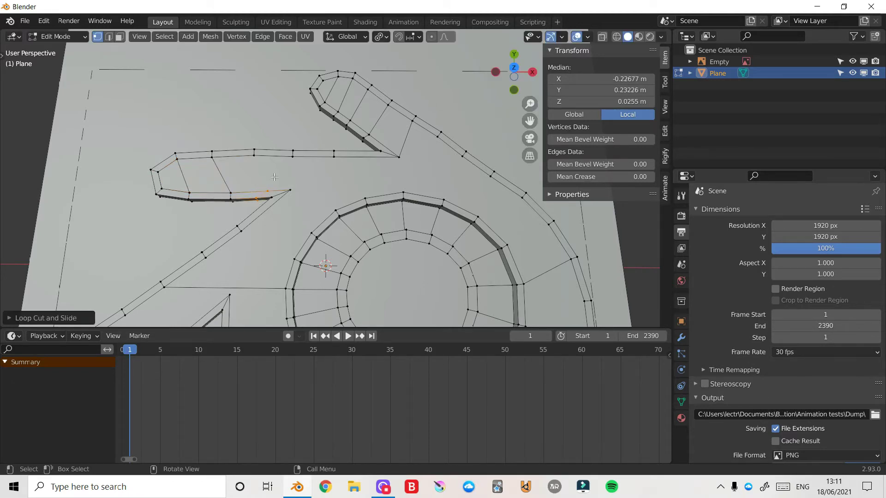
{"action": "left_click", "coordinate": [274, 187]}
{"action": "key", "text": "g"}
{"action": "key", "text": "g"}
{"action": "left_click", "coordinate": [254, 157]}
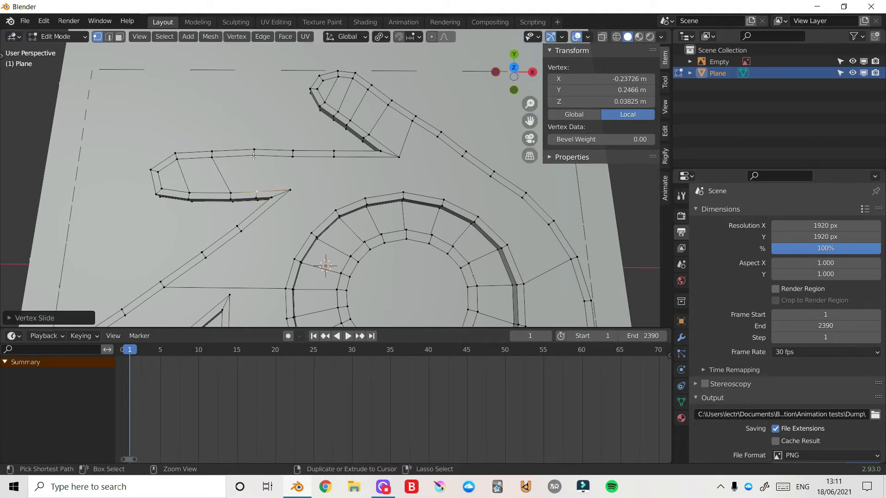
- Connect the last two vertex pairs across the middle prong, including the one at its inner corner
{"action": "left_click", "coordinate": [254, 155], "text": "ctrl"}
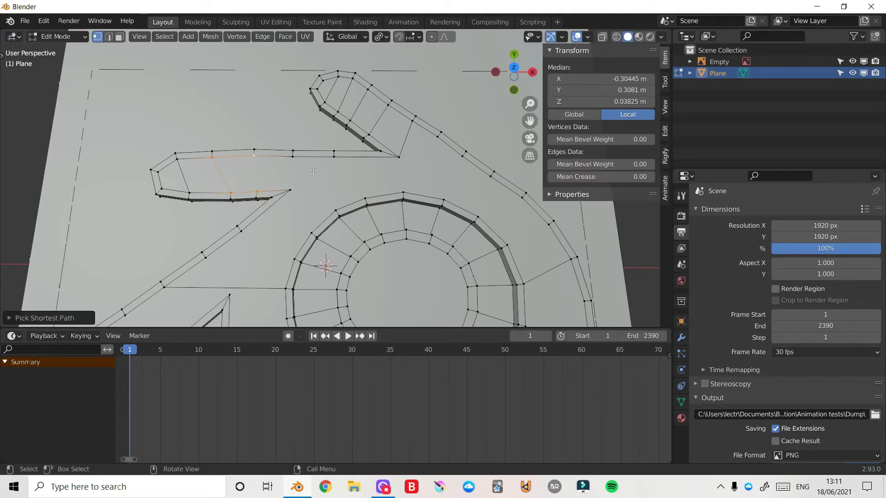
{"action": "key", "text": "j"}
{"action": "left_click", "coordinate": [290, 189]}
{"action": "left_click", "coordinate": [293, 155], "text": "ctrl"}
{"action": "key", "text": "j"}
- Add a loop cut along the lower prong and slide its inner vertex into line with the opposite side
{"action": "middle_click_drag", "start_coordinate": [293, 155], "coordinate": [330, 62], "text": "shift"}
{"action": "middle_click_drag", "start_coordinate": [526, 109], "coordinate": [530, 104], "text": "shift"}
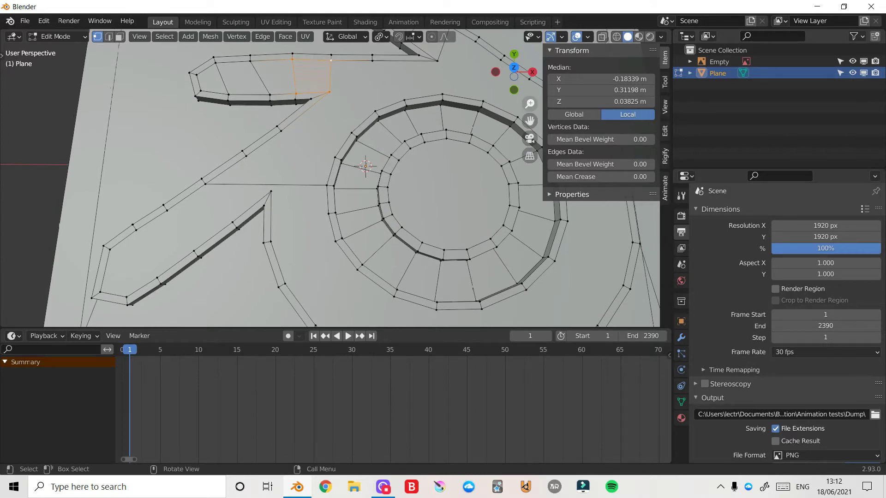
{"action": "scroll", "coordinate": [330, 179], "scroll_direction": "down", "scroll_amount": 2}
{"action": "scroll", "coordinate": [330, 178], "scroll_direction": "up", "scroll_amount": 1}
{"action": "middle_click_drag", "start_coordinate": [330, 178], "coordinate": [216, 159], "text": "shift"}
{"action": "key", "text": "ctrl+r"}
{"action": "left_click", "coordinate": [199, 218]}
{"action": "right_click", "coordinate": [200, 218]}
{"action": "key", "text": "g"}
{"action": "key", "text": "x"}
{"action": "left_click", "coordinate": [228, 214]}
- Connect the opposite vertices across the lower prong up to its inner corner
{"action": "left_click", "coordinate": [243, 171]}
{"action": "left_click", "coordinate": [268, 205], "text": "shift"}
{"action": "key", "text": "j"}
{"action": "left_click", "coordinate": [299, 181]}
{"action": "left_click", "coordinate": [309, 125], "text": "ctrl"}
{"action": "left_click", "coordinate": [211, 183]}
{"action": "left_click", "coordinate": [211, 224], "text": "shift"}
{"action": "left_click", "coordinate": [260, 200], "text": "shift"}
{"action": "left_click", "coordinate": [234, 175], "text": "shift"}
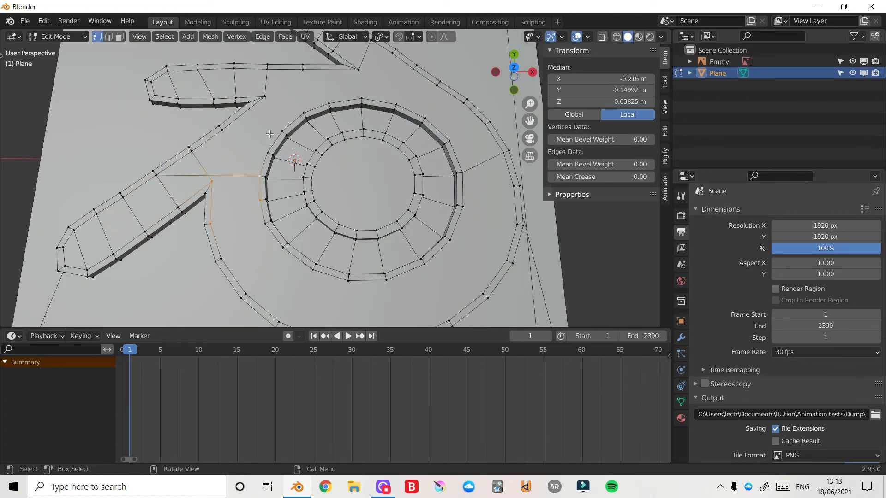
{"action": "left_click", "coordinate": [212, 182]}
{"action": "middle_click_drag", "start_coordinate": [214, 157], "coordinate": [208, 180]}
{"action": "left_click_drag", "start_coordinate": [513, 69], "coordinate": [526, 46]}
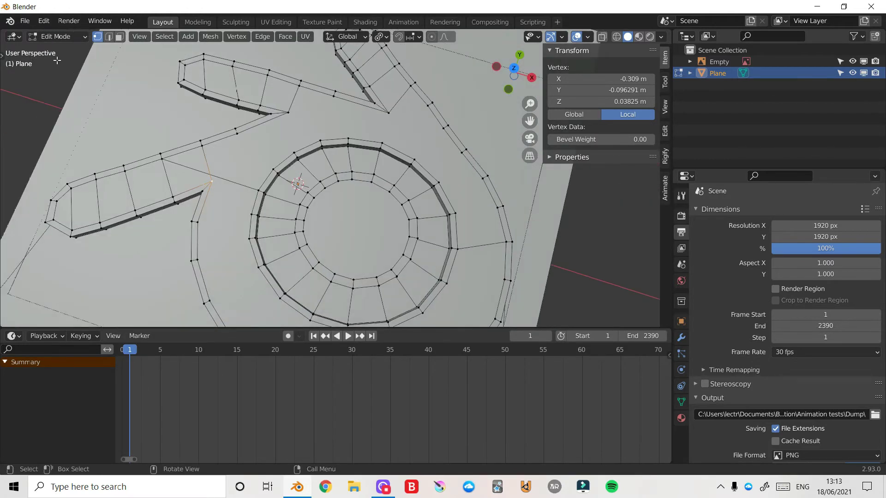
- In edge selection, delete the edge running from the lower prong to the inner ring, along with its adjoining faces
{"action": "left_click", "coordinate": [109, 37]}
{"action": "left_click", "coordinate": [239, 181]}
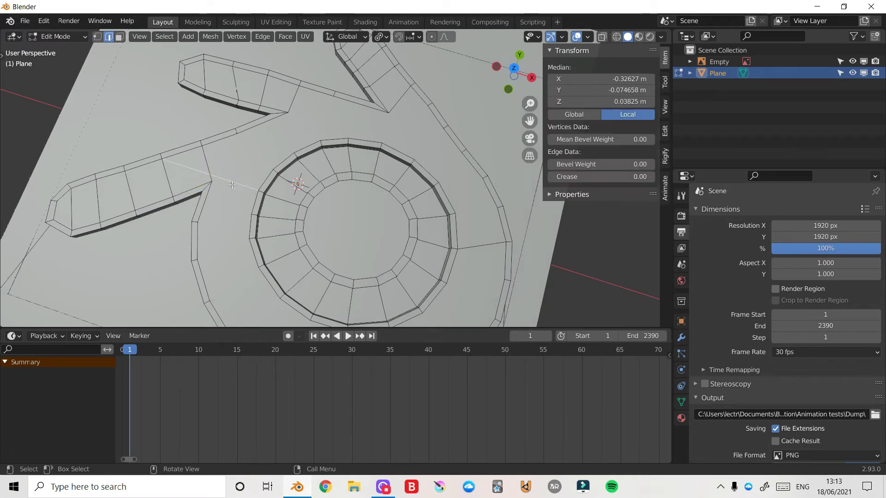
{"action": "key", "text": "x"}
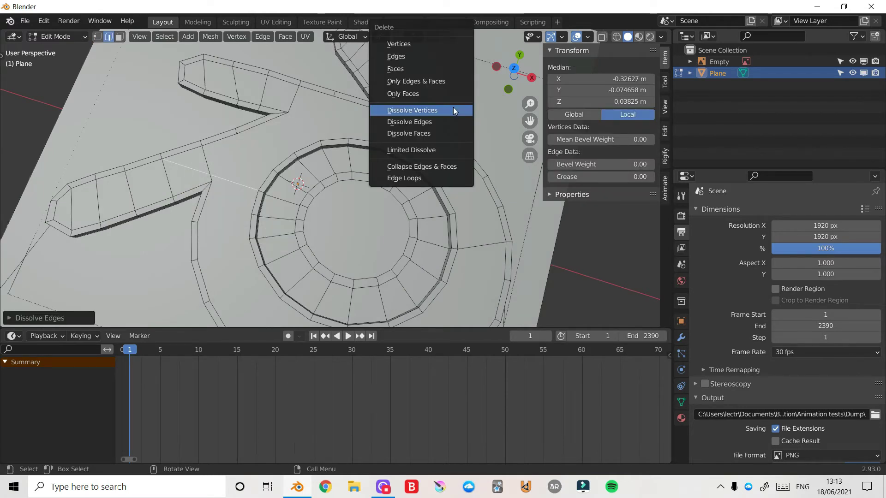
{"action": "left_click", "coordinate": [435, 54]}
{"action": "middle_click_drag", "start_coordinate": [435, 54], "coordinate": [425, 86]}
{"action": "middle_click_drag", "start_coordinate": [499, 110], "coordinate": [480, 134]}
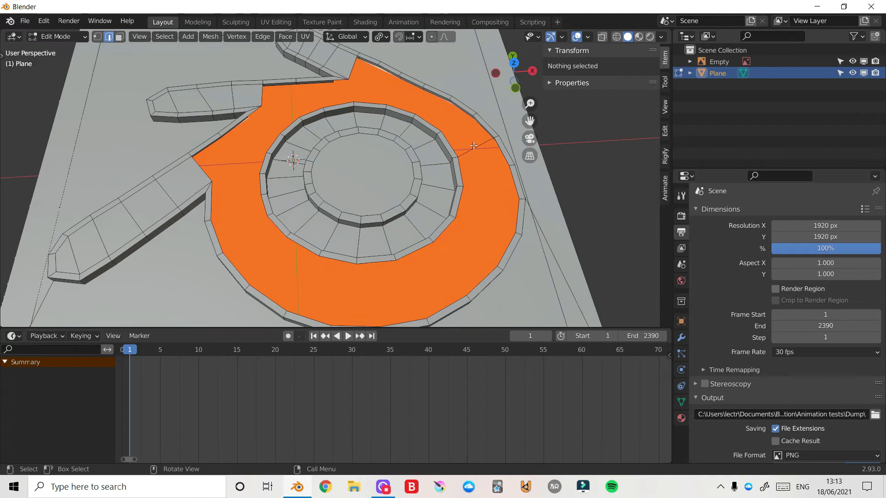
- Delete the remaining edge crossing the ring opposite the prongs and hide the reference image Empty
{"action": "left_click", "coordinate": [473, 144]}
{"action": "key", "text": "x"}
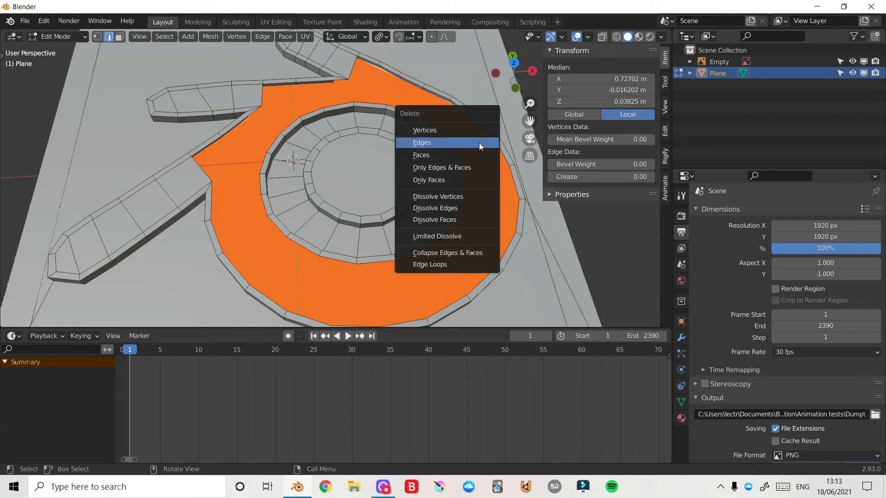
{"action": "left_click", "coordinate": [453, 144]}
{"action": "middle_click_drag", "start_coordinate": [455, 141], "coordinate": [517, 70]}
{"action": "left_click_drag", "start_coordinate": [516, 71], "coordinate": [519, 70]}
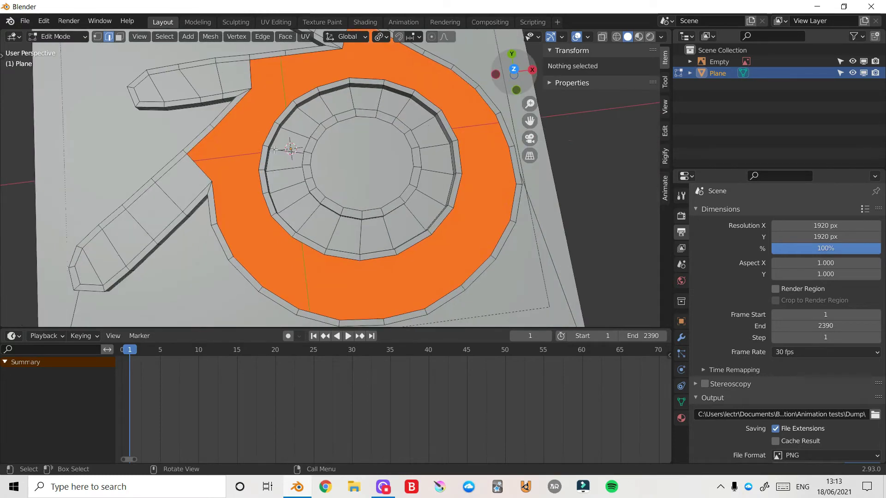
{"action": "left_click", "coordinate": [852, 62]}
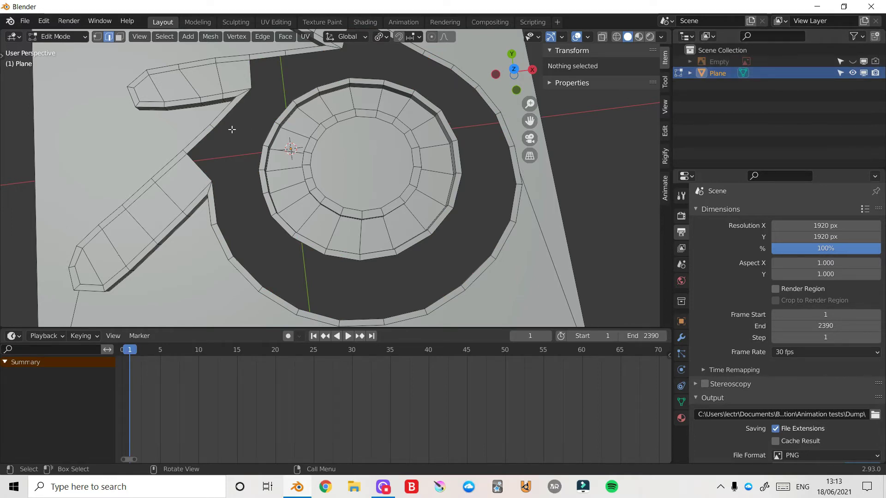
- Fill a quad face between the outer edge just below the lower prong and the inner ring
{"action": "left_click", "coordinate": [215, 199]}
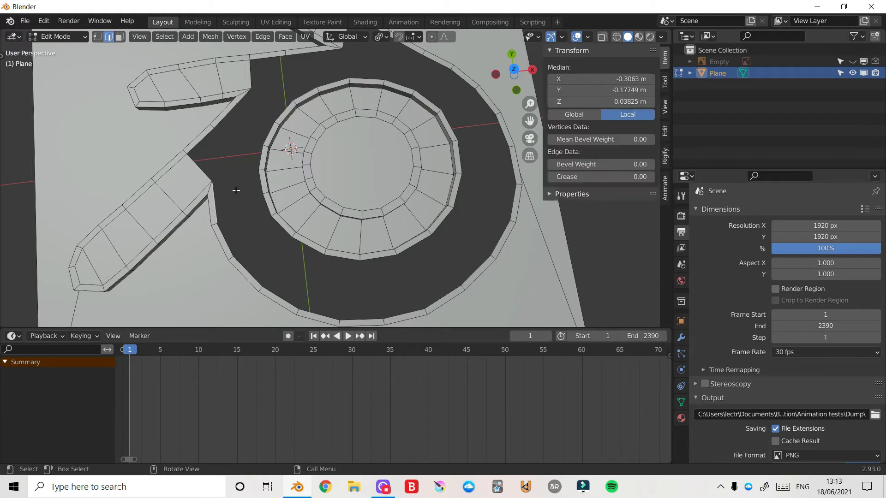
{"action": "left_click_drag", "start_coordinate": [503, 81], "coordinate": [522, 87]}
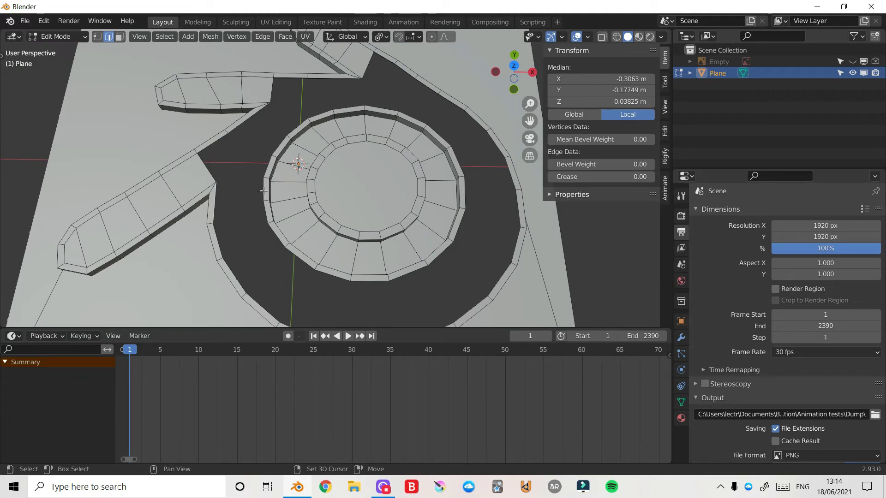
{"action": "key", "text": "f"}
- Using vertex selection, fill the next two quads between the inner ring and outer edge, continuing away from the lower prong
{"action": "left_click", "coordinate": [277, 202]}
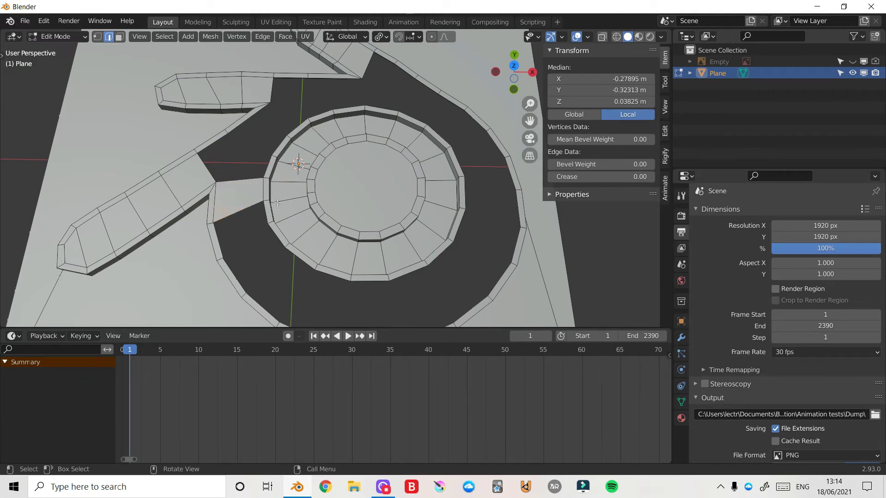
{"action": "left_click", "coordinate": [264, 213], "text": "ctrl"}
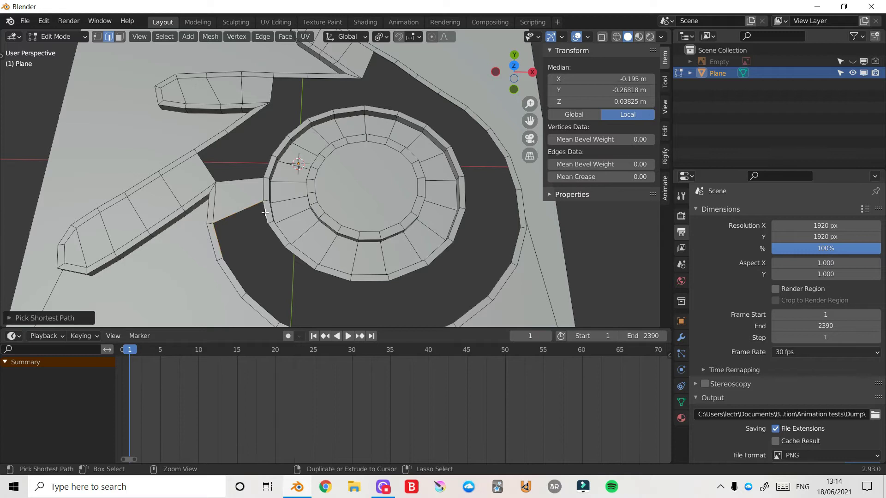
{"action": "key", "text": "1"}
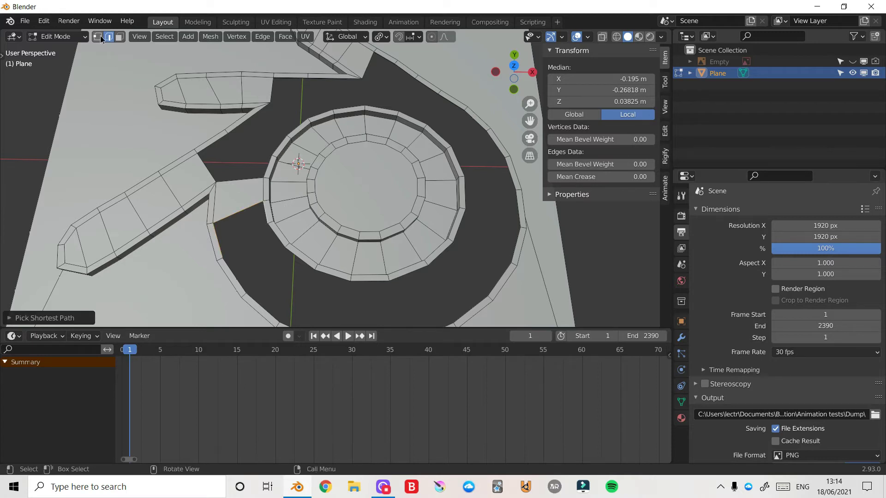
{"action": "left_click", "coordinate": [270, 210], "text": "ctrl"}
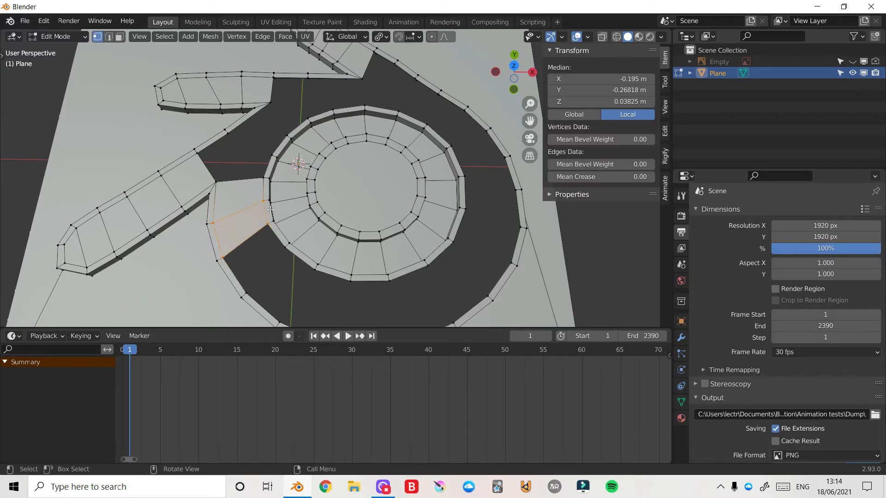
{"action": "left_click", "coordinate": [241, 281]}
{"action": "left_click", "coordinate": [276, 237], "text": "ctrl"}
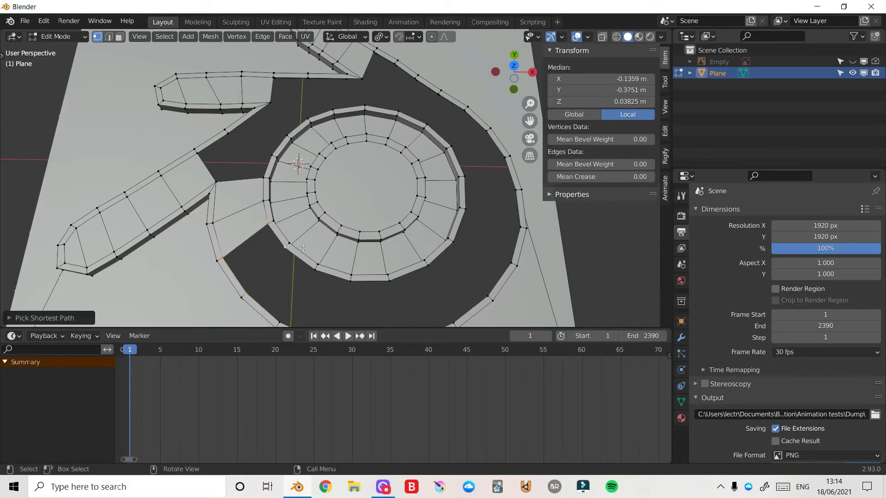
{"action": "key", "text": "f"}
- Fill two more quads around the underside of the ring, up to the inner ring's wide bottom segment
{"action": "left_click", "coordinate": [279, 300]}
{"action": "left_click", "coordinate": [296, 287], "text": "ctrl"}
{"action": "key", "text": "f"}
{"action": "middle_click_drag", "start_coordinate": [319, 295], "coordinate": [304, 259], "text": "shift"}
{"action": "left_click", "coordinate": [306, 301]}
{"action": "left_click", "coordinate": [336, 244], "text": "ctrl"}
{"action": "key", "text": "f"}
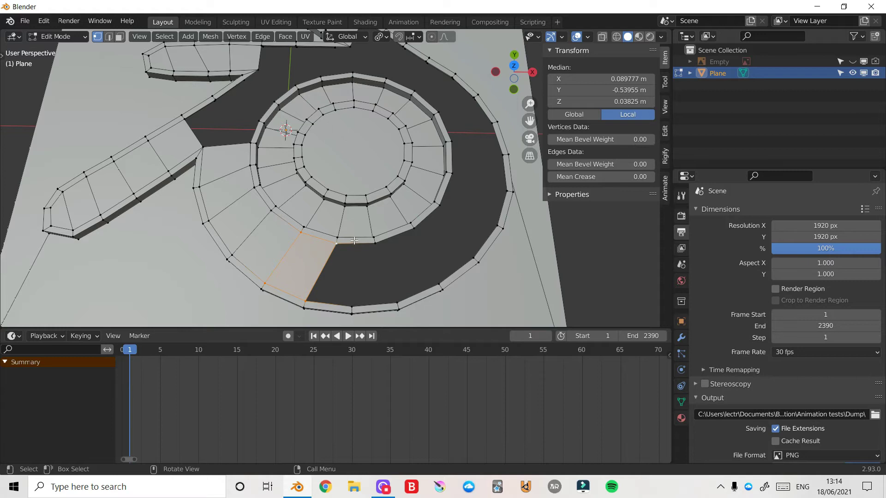
- Add a centred loop cut across the inner ring's bottom segment
{"action": "key", "text": "ctrl+r"}
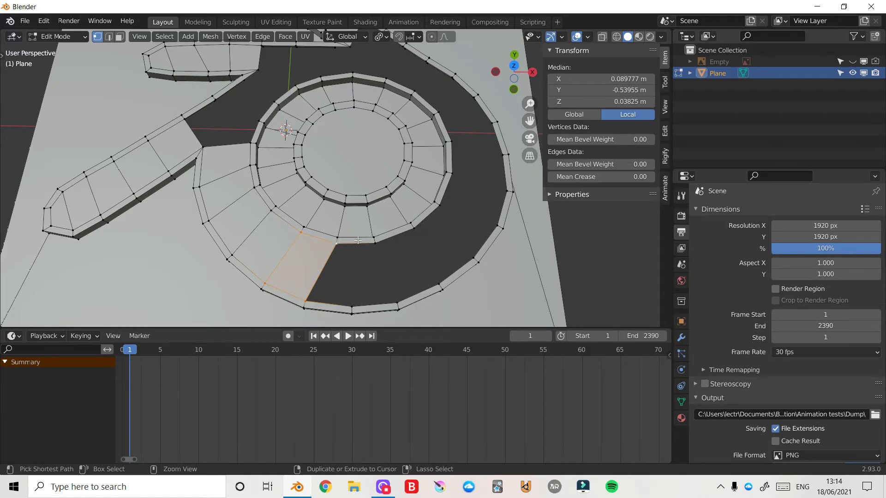
{"action": "left_click", "coordinate": [355, 241]}
{"action": "right_click", "coordinate": [373, 264]}
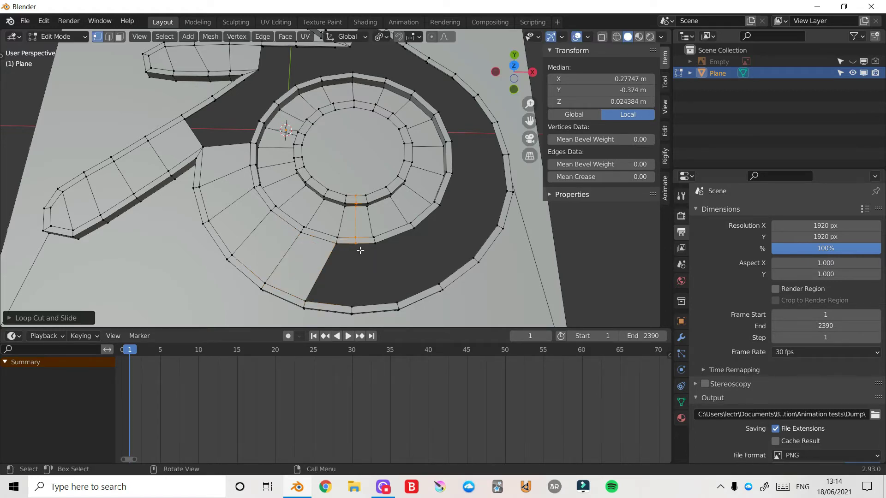
- Fill the two quads joining the halves of the split inner-ring segment to the outer edge
{"action": "left_click", "coordinate": [352, 303]}
{"action": "left_click", "coordinate": [373, 242], "text": "ctrl"}
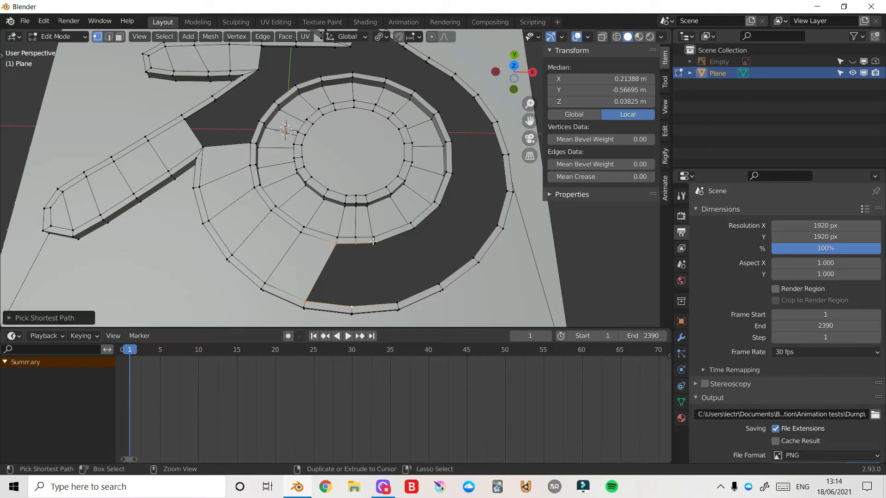
{"action": "key", "text": "f"}
{"action": "left_click", "coordinate": [398, 303]}
{"action": "left_click", "coordinate": [375, 243], "text": "ctrl"}
{"action": "key", "text": "f"}
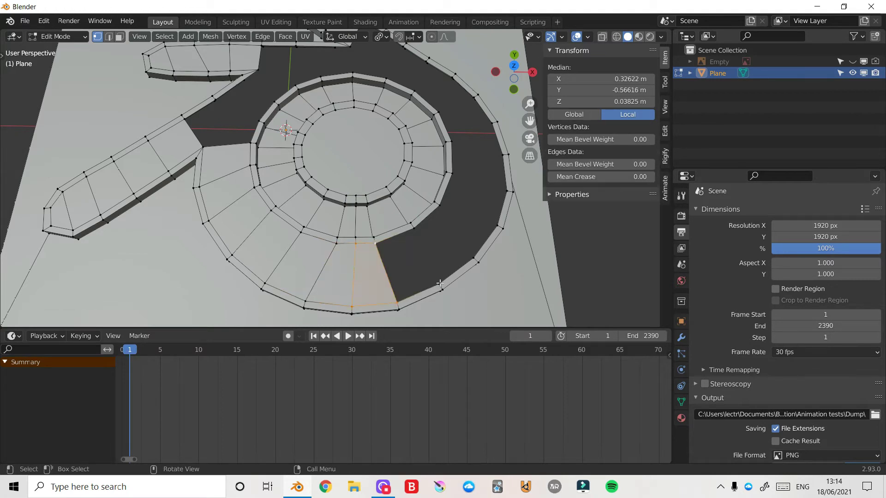
- Fill the next quad between the inner ring and outer edge beyond the split segment
{"action": "left_click", "coordinate": [439, 284]}
{"action": "left_click", "coordinate": [414, 228], "text": "ctrl"}
{"action": "key", "text": "f"}
- Slide the inner-ring edge loop at the end of the filled faces back toward the filled side
{"action": "left_click", "coordinate": [474, 258]}
{"action": "left_click", "coordinate": [438, 205], "text": "ctrl"}
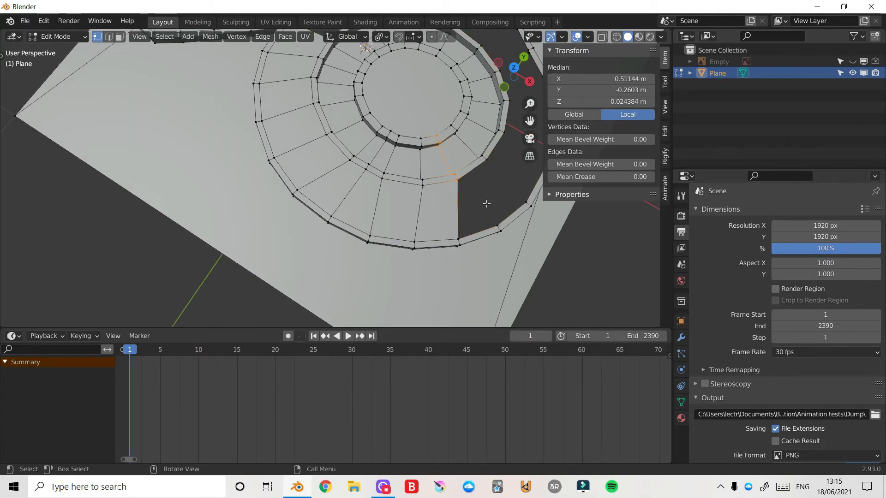
{"action": "key", "text": "ctrl+z"}
{"action": "left_click", "coordinate": [444, 155], "text": "ctrl"}
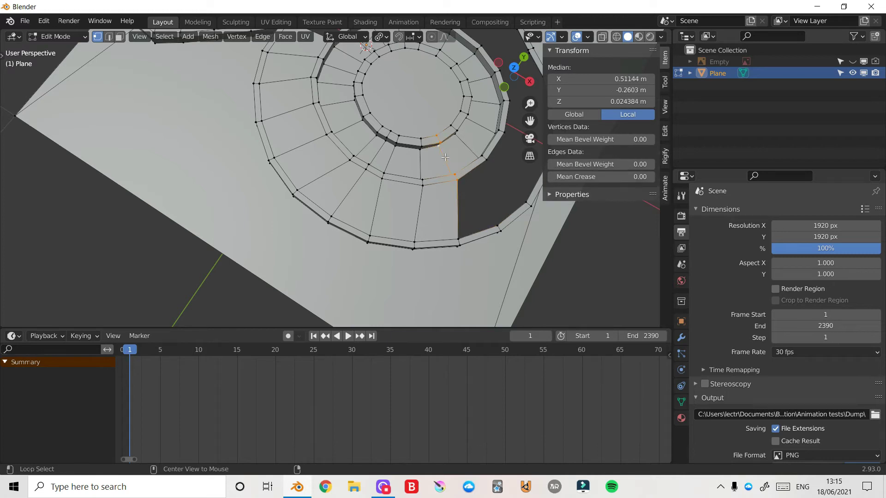
{"action": "key", "text": "g"}
{"action": "key", "text": "g"}
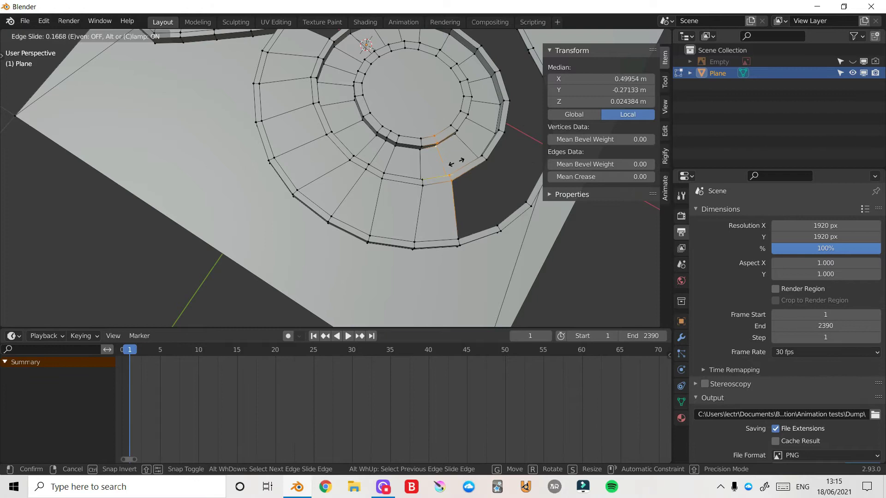
{"action": "left_click", "coordinate": [451, 176]}
- Add a loop cut across the inner-ring segment beside the gap and move it about 0.005 m along X to round the ring
{"action": "left_click", "coordinate": [451, 176]}
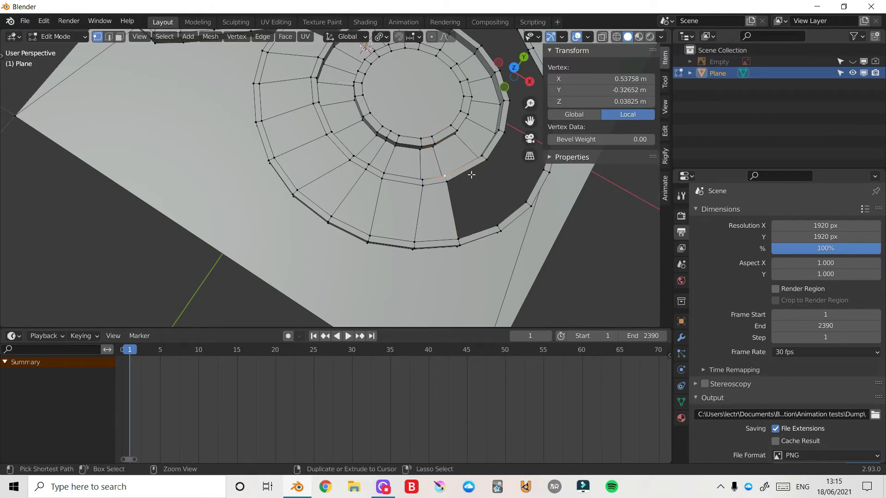
{"action": "key", "text": "ctrl+r"}
{"action": "left_click", "coordinate": [470, 170]}
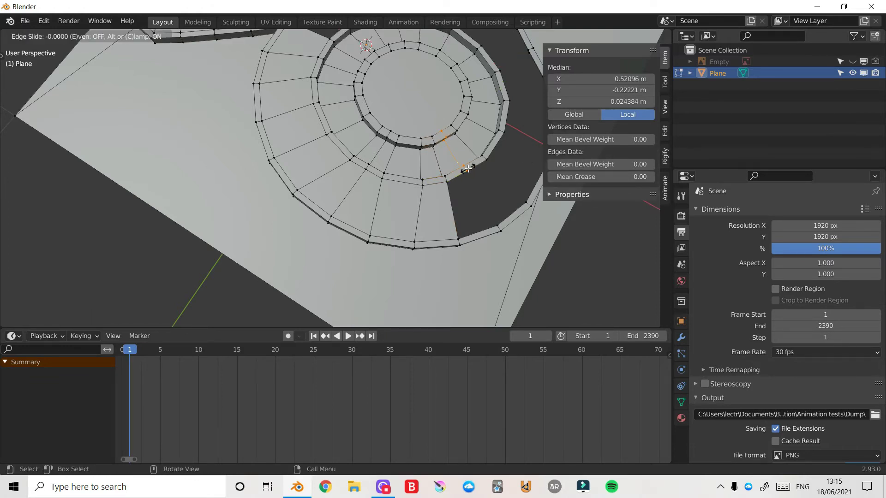
{"action": "left_click", "coordinate": [481, 177]}
{"action": "key", "text": "g"}
{"action": "key", "text": "x"}
{"action": "left_click", "coordinate": [488, 170]}
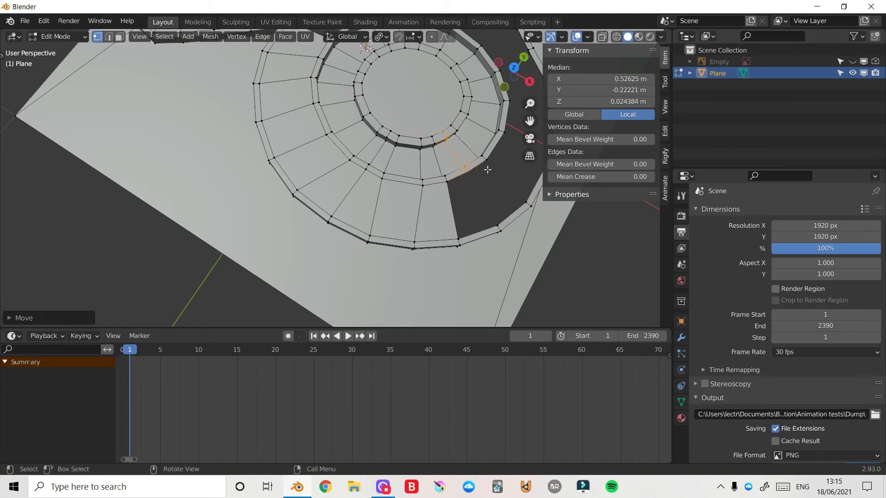
- Fill the two quads connecting the newly split inner-ring segment to the outer edge
{"action": "left_click", "coordinate": [493, 233]}
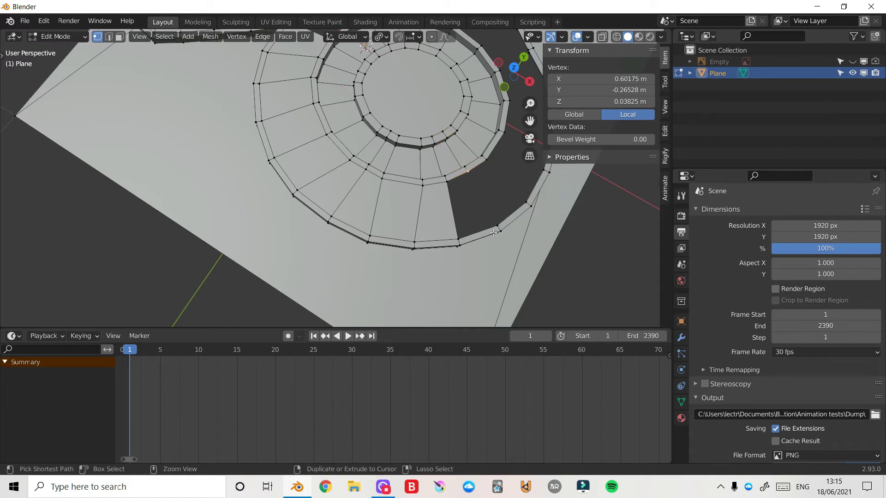
{"action": "left_click", "coordinate": [497, 225], "text": "ctrl"}
{"action": "key", "text": "f"}
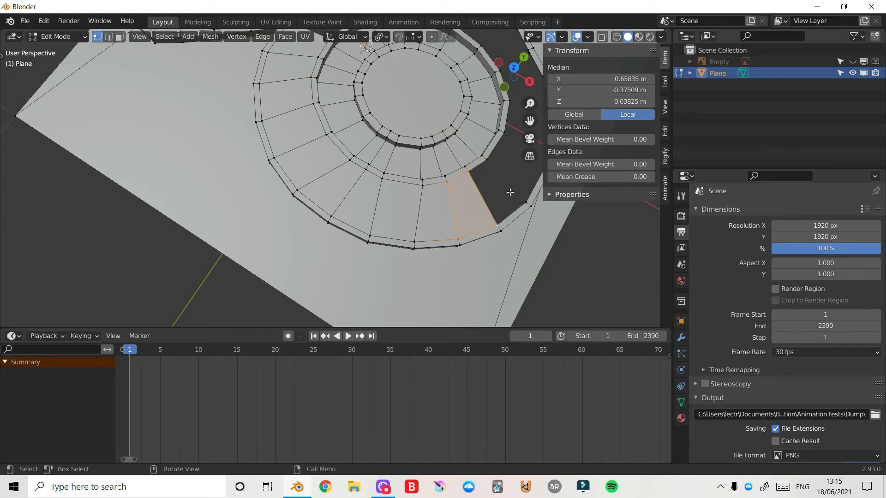
{"action": "left_click_drag", "start_coordinate": [529, 127], "coordinate": [443, 148]}
{"action": "key", "text": "f"}
{"action": "key", "text": "f"}
- Slide the inner-ring edge loop bordering the remaining gap toward the filled faces
{"action": "left_click_drag", "start_coordinate": [531, 74], "coordinate": [510, 77]}
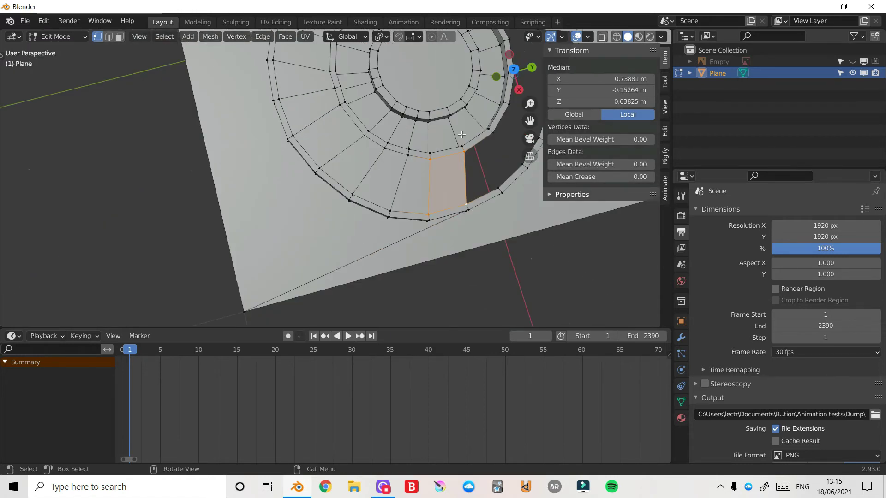
{"action": "left_click", "coordinate": [454, 130], "text": "ctrl"}
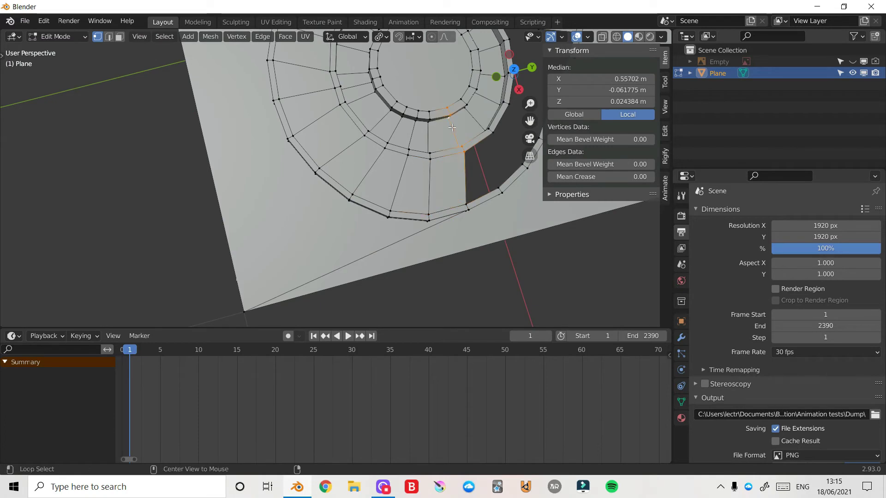
{"action": "key", "text": "g"}
{"action": "key", "text": "g"}
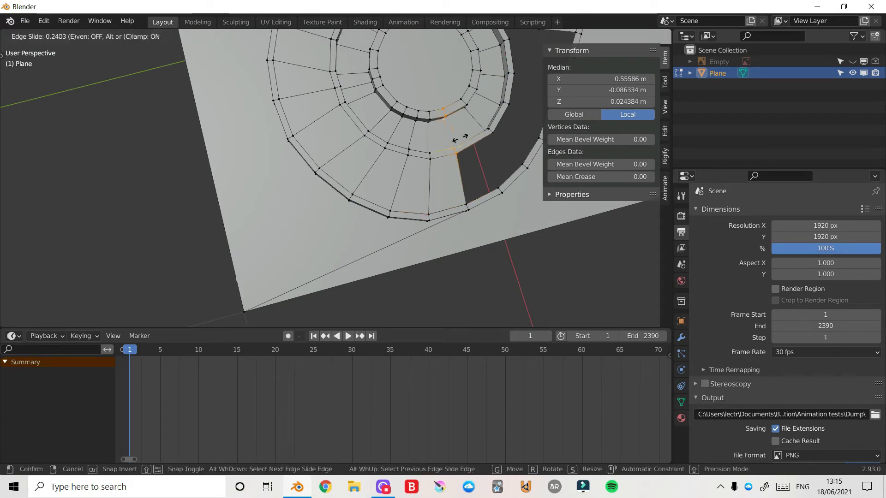
{"action": "left_click", "coordinate": [461, 138]}
- Add a loop cut across the next inner-ring segment and move it about 0.007 m along X
{"action": "key", "text": "ctrl+r"}
{"action": "left_click", "coordinate": [476, 141]}
{"action": "left_click", "coordinate": [477, 141]}
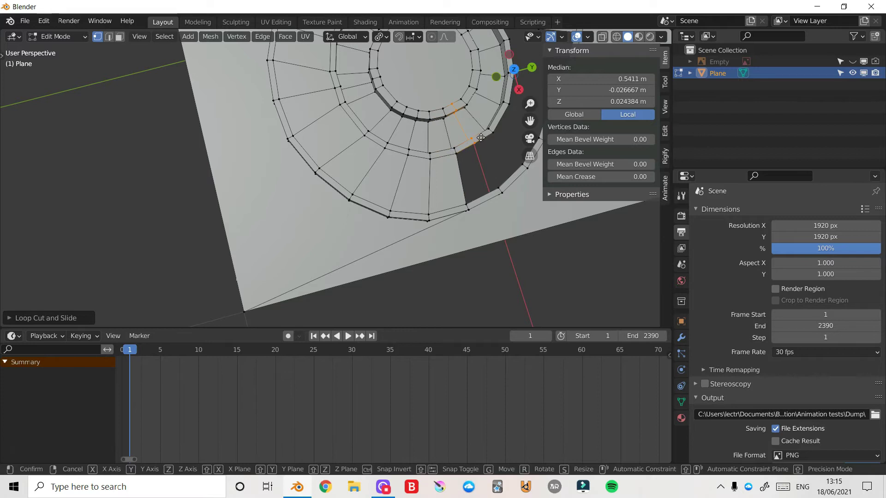
{"action": "key", "text": "g"}
{"action": "key", "text": "x"}
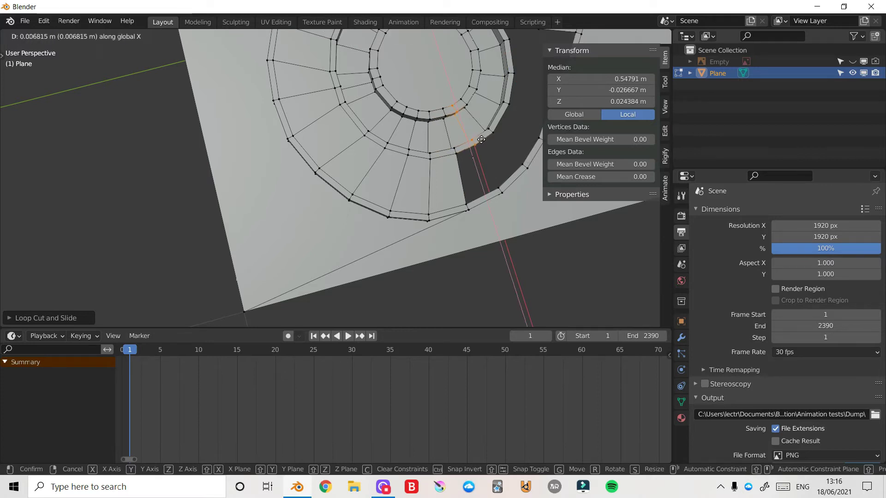
{"action": "left_click", "coordinate": [482, 140]}
- Move the neighbouring inner-ring edge loop, at the edge of the filled faces, about 0.006 m outward along X
{"action": "left_click", "coordinate": [453, 137], "text": "alt"}
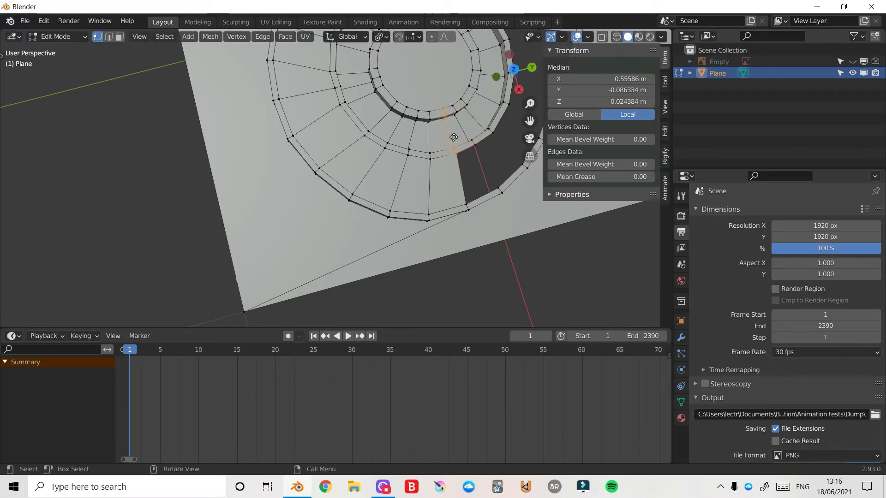
{"action": "key", "text": "g"}
{"action": "key", "text": "x"}
{"action": "left_click", "coordinate": [459, 138]}
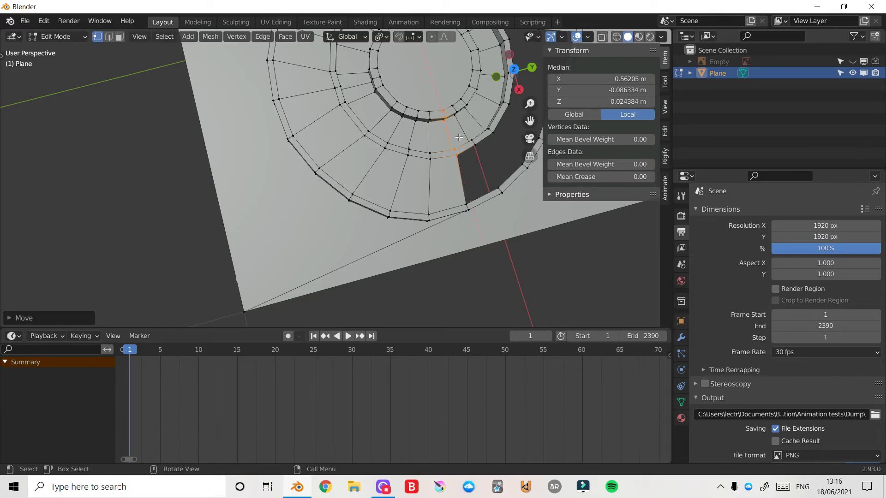
- Fill two more quads from the adjusted inner-ring loops to the outer edge, continuing toward the upper prongs
{"action": "left_click", "coordinate": [499, 188], "text": "ctrl"}
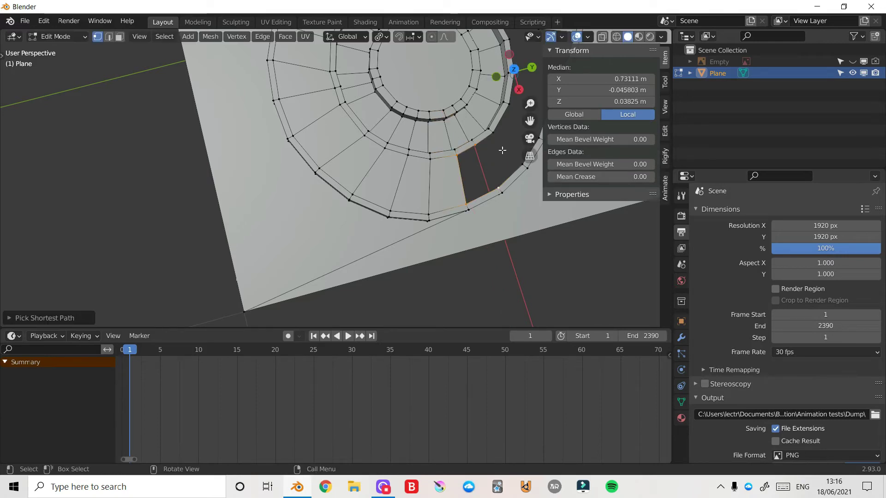
{"action": "key", "text": "f"}
{"action": "left_click_drag", "start_coordinate": [530, 121], "coordinate": [382, 198]}
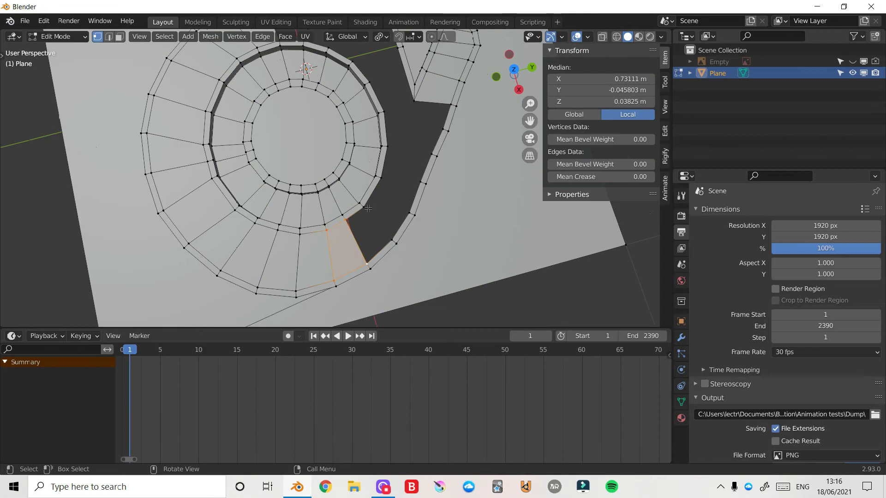
{"action": "middle_click_drag", "start_coordinate": [405, 183], "coordinate": [456, 183]}
{"action": "left_click", "coordinate": [339, 184]}
{"action": "left_click", "coordinate": [384, 189], "text": "ctrl"}
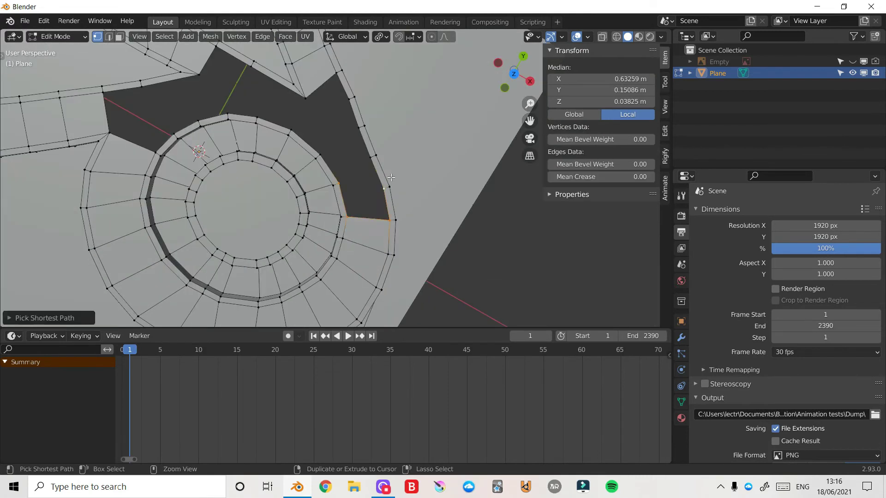
{"action": "key", "text": "f"}
- Slide the inner-ring edge loop at the end of the newest quad slightly toward the filled faces
{"action": "left_click", "coordinate": [333, 185], "text": "alt"}
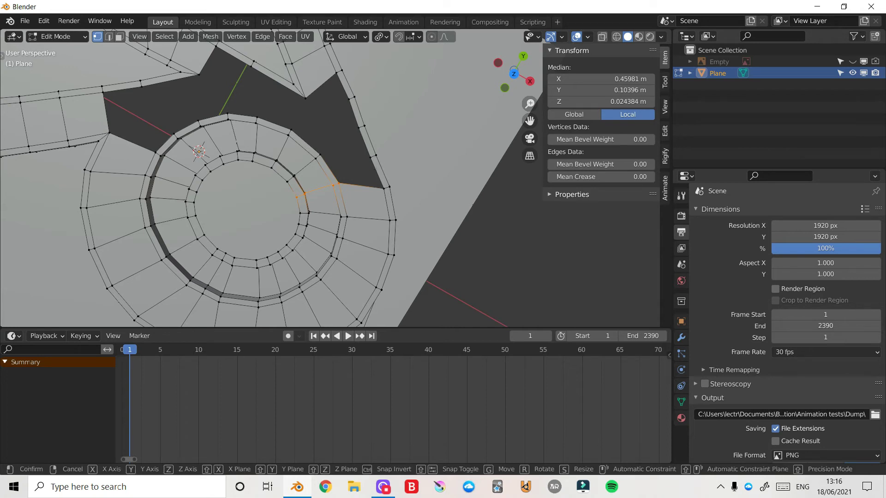
{"action": "key", "text": "g"}
{"action": "key", "text": "g"}
{"action": "left_click", "coordinate": [376, 170]}
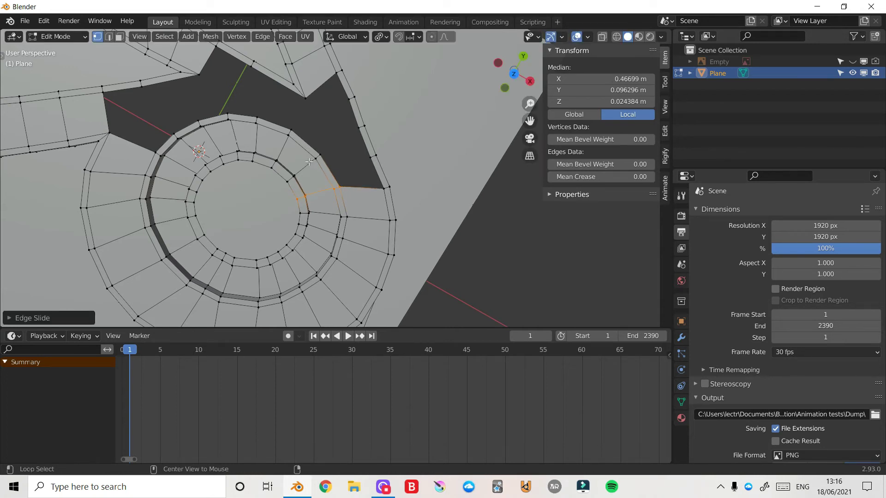
- Slide the next inner-ring edge loop toward the filled faces and fill the quad between it and the outer edge
{"action": "key", "text": "ctrl+z"}
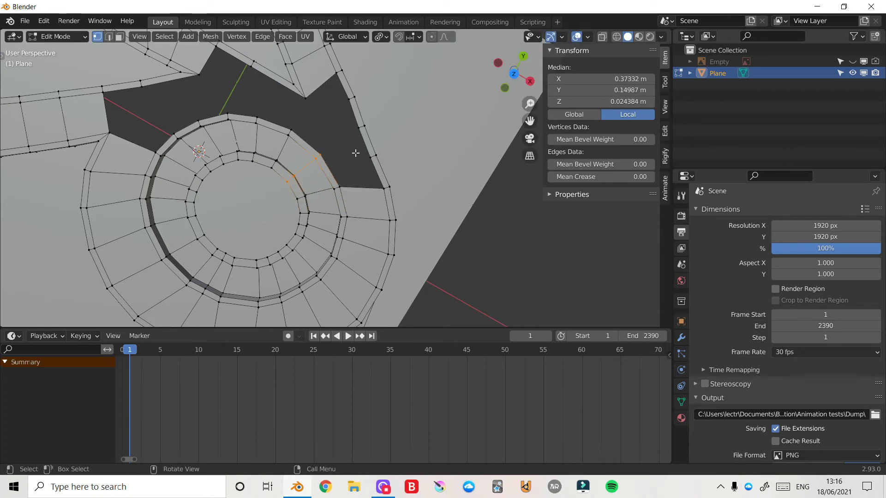
{"action": "key", "text": "g"}
{"action": "key", "text": "g"}
{"action": "left_click", "coordinate": [340, 159]}
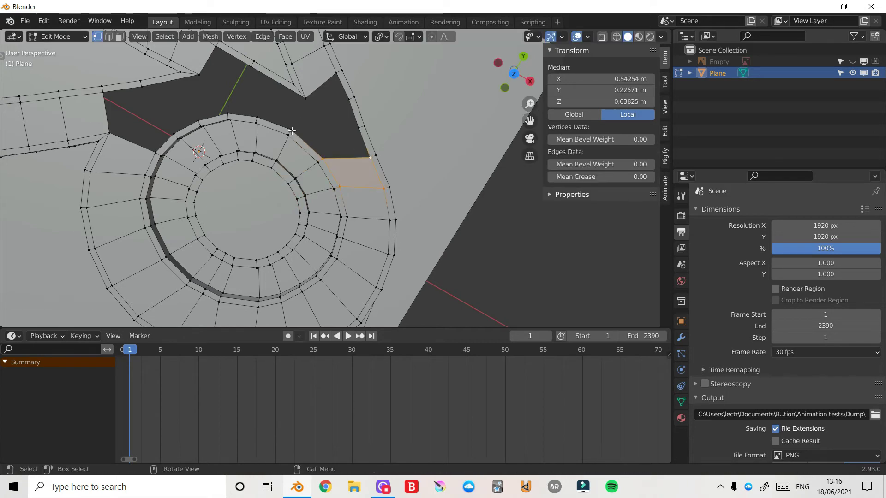
- Fill the next quad between the inner ring and the outer edge below the right prong
{"action": "left_click", "coordinate": [296, 133]}
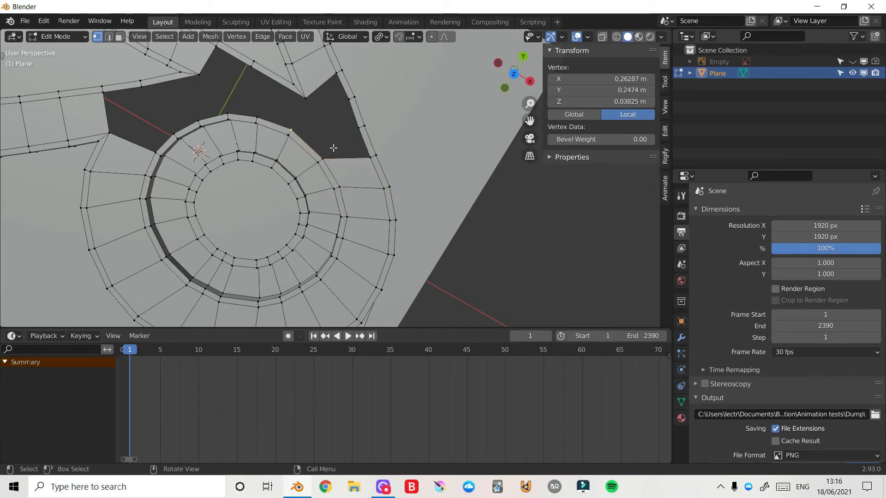
{"action": "left_click", "coordinate": [359, 129], "text": "ctrl"}
{"action": "key", "text": "f"}
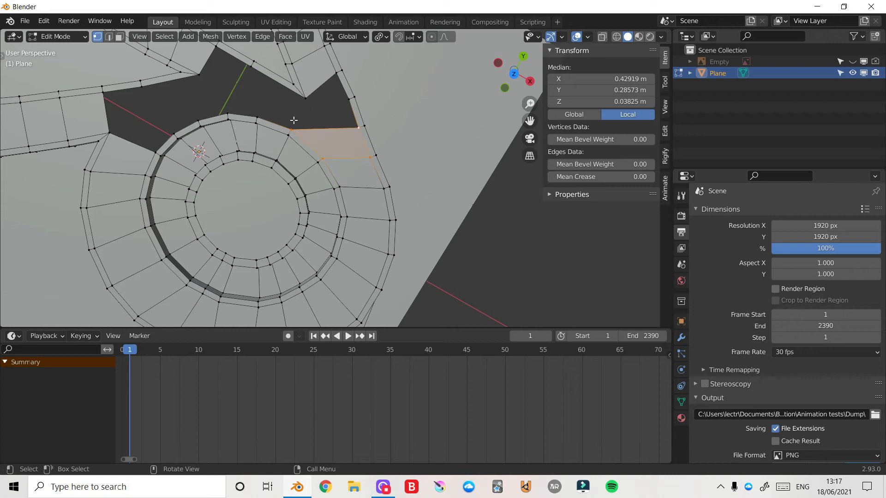
- Add a loop cut across the side wall between the two upper prongs, near the notch where they meet
{"action": "left_click_drag", "start_coordinate": [530, 121], "coordinate": [576, 221]}
{"action": "left_click", "coordinate": [325, 178]}
{"action": "key", "text": "g"}
{"action": "key", "text": "g"}
{"action": "left_click", "coordinate": [326, 178]}
{"action": "key", "text": "g"}
{"action": "key", "text": "g"}
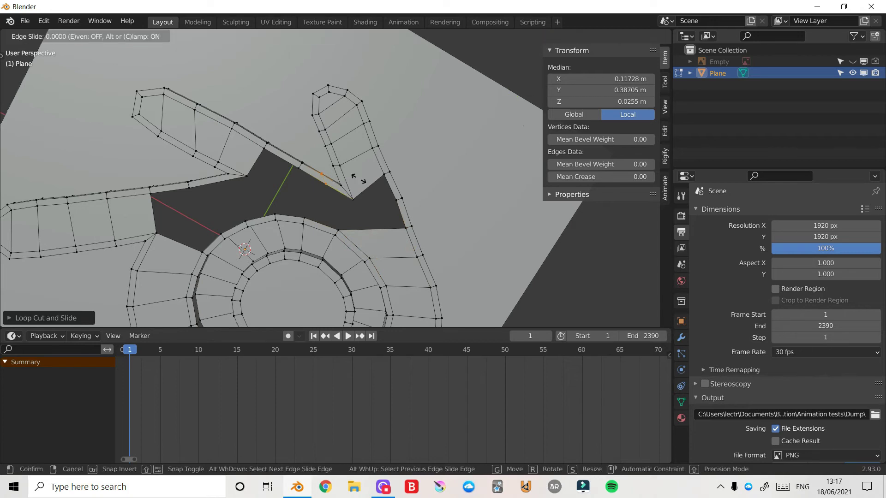
{"action": "left_click", "coordinate": [354, 177]}
- Slide the new cut's top inner vertex slightly along its edge, away from the notch
{"action": "left_click", "coordinate": [322, 182]}
{"action": "left_click_drag", "start_coordinate": [534, 65], "coordinate": [531, 33]}
{"action": "key", "text": "g"}
{"action": "key", "text": "g"}
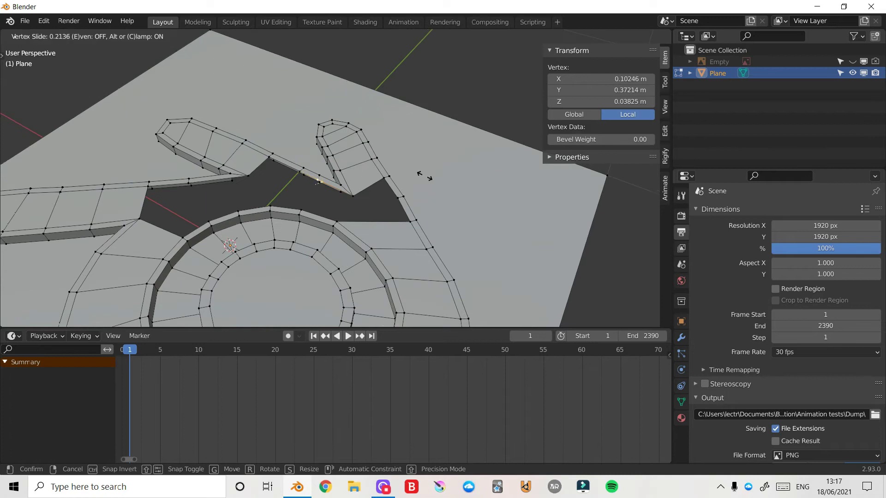
{"action": "left_click", "coordinate": [420, 176]}
- Fill the quad between the inner ring and the edge from the slid vertex to the notch corner
{"action": "left_click_drag", "start_coordinate": [508, 82], "coordinate": [512, 83]}
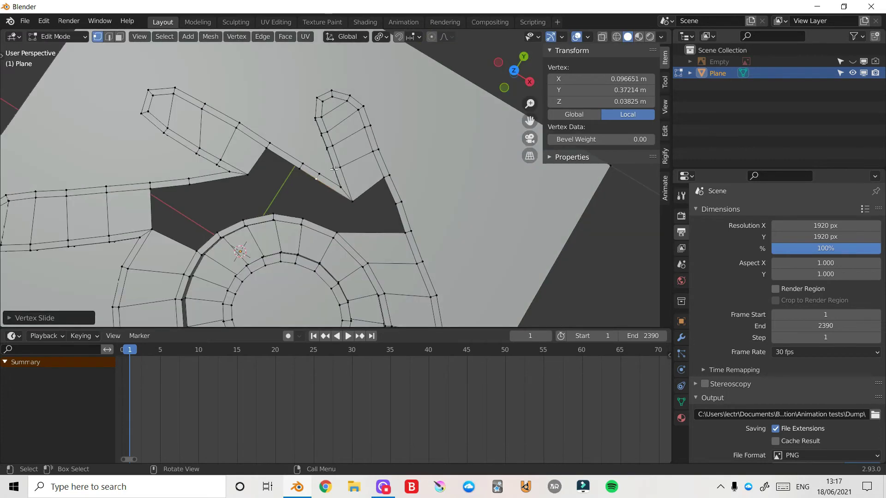
{"action": "left_click", "coordinate": [353, 201], "text": "shift"}
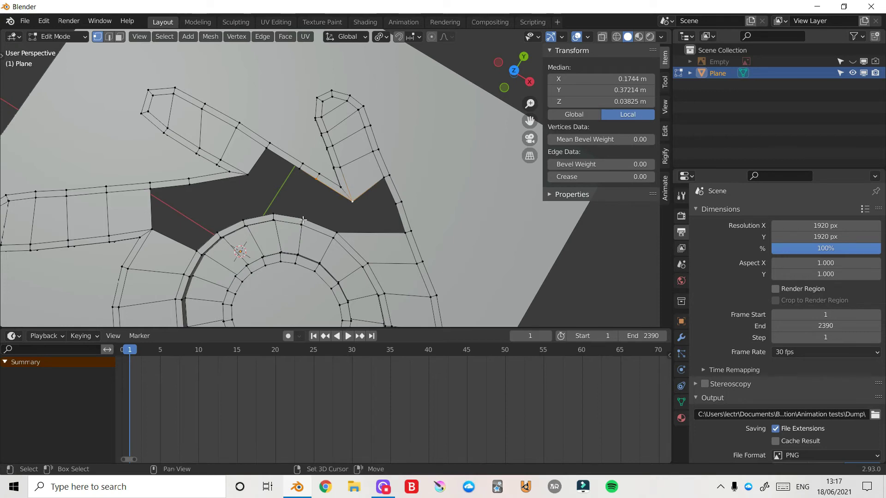
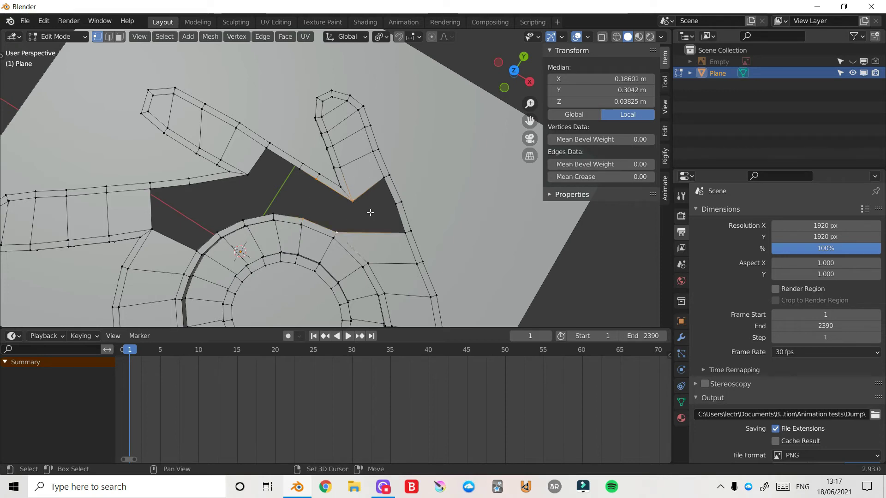
{"action": "key", "text": "f"}
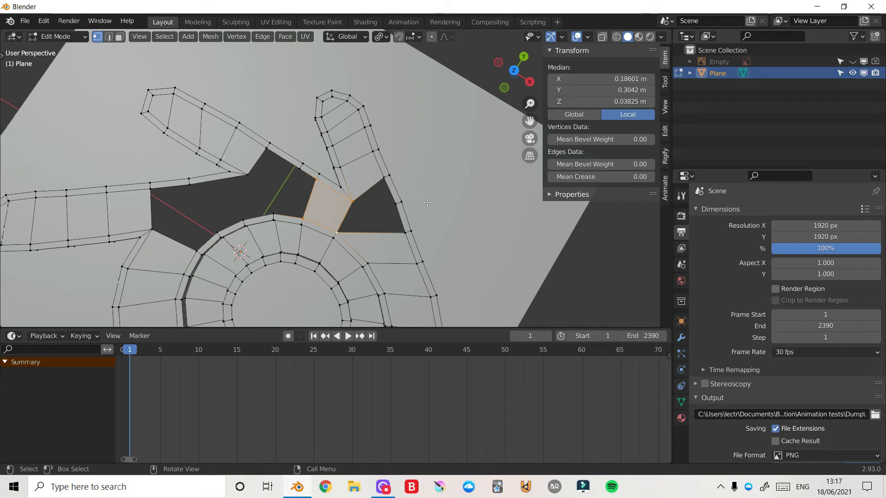
- Delete the top face at the base of the right prong in face select mode
{"action": "left_click_drag", "start_coordinate": [514, 70], "coordinate": [487, 79]}
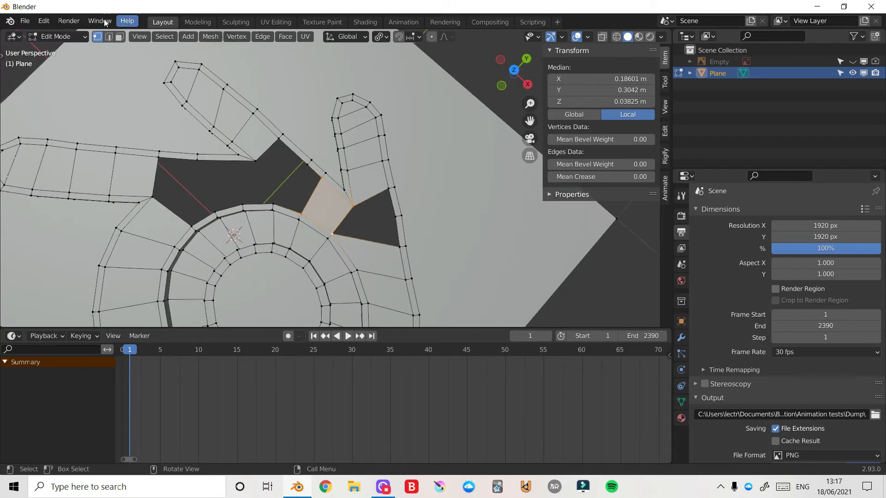
{"action": "left_click", "coordinate": [119, 39]}
{"action": "left_click", "coordinate": [378, 187]}
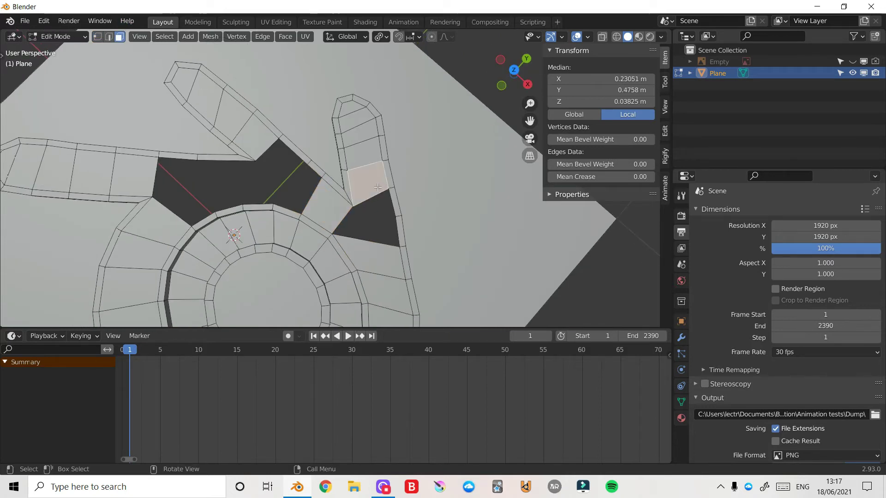
{"action": "key", "text": "x"}
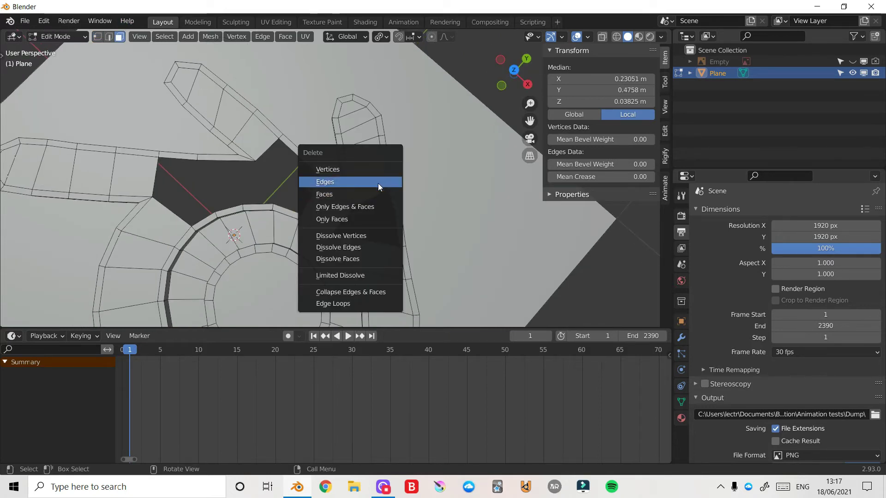
{"action": "left_click", "coordinate": [370, 191]}
- Add a loop cut across the inner side wall at the right prong's base, just above the notch
{"action": "key", "text": "ctrl"}
{"action": "key", "text": "ctrl+r"}
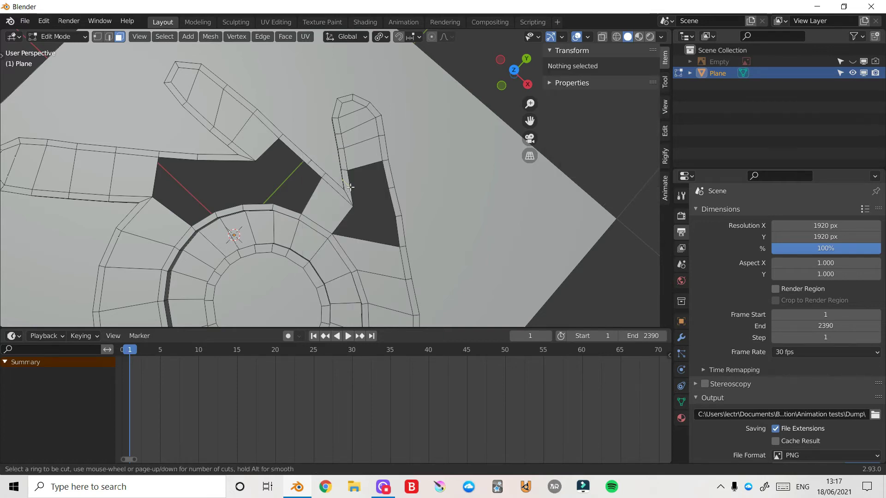
{"action": "left_click", "coordinate": [350, 187]}
{"action": "left_click", "coordinate": [350, 186]}
{"action": "scroll", "coordinate": [432, 161], "scroll_direction": "up", "scroll_amount": 4}
{"action": "key", "text": "ctrl+Tab"}
{"action": "key", "text": "Escape"}
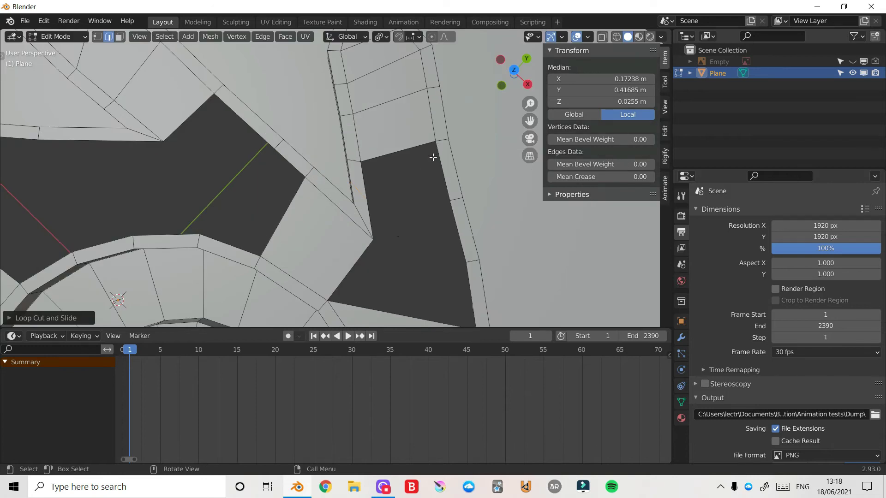
- Slide the cut's top inner vertex along its edge toward the right prong's tip
{"action": "key", "text": "1"}
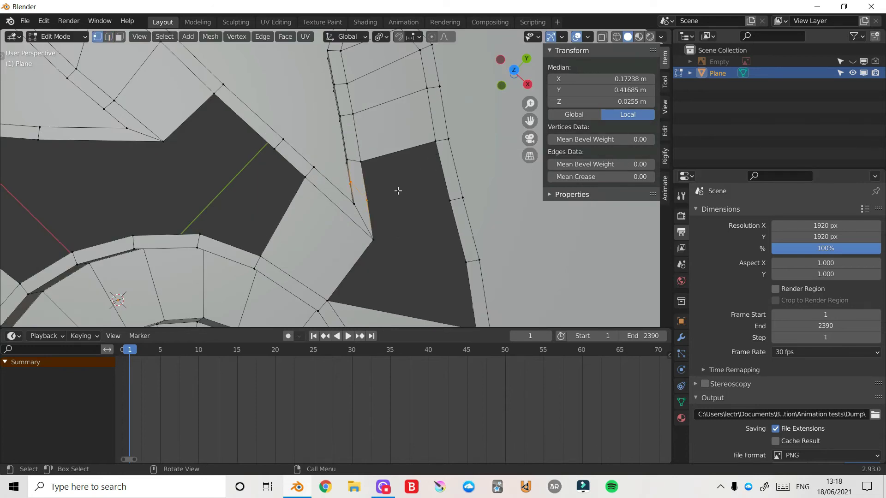
{"action": "left_click", "coordinate": [372, 199]}
{"action": "key", "text": "shift+v"}
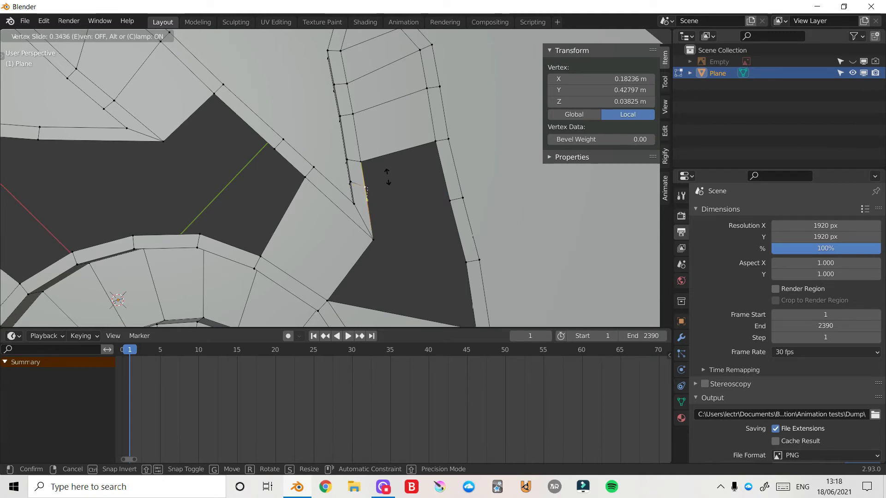
{"action": "left_click", "coordinate": [376, 181]}
- Fill the gap between the right prong's base and the ring with three quads, using the outer-edge vertices
{"action": "left_click", "coordinate": [450, 200], "text": "ctrl"}
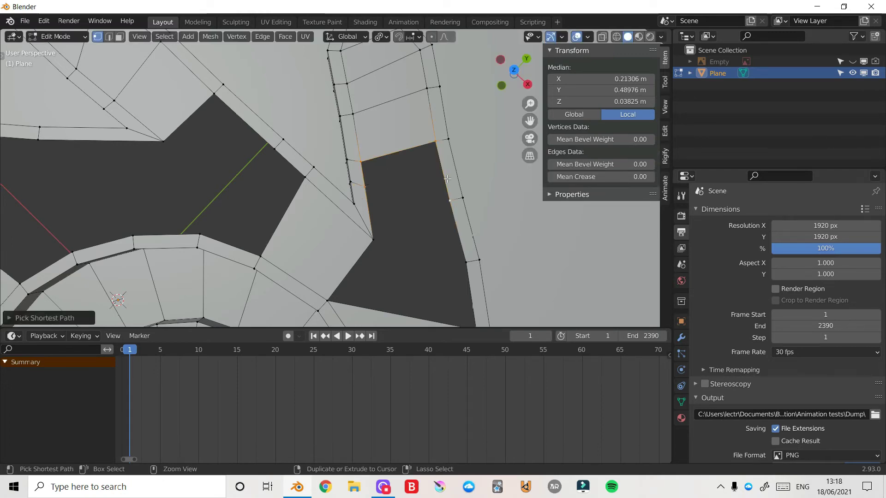
{"action": "left_click", "coordinate": [365, 187], "text": "ctrl"}
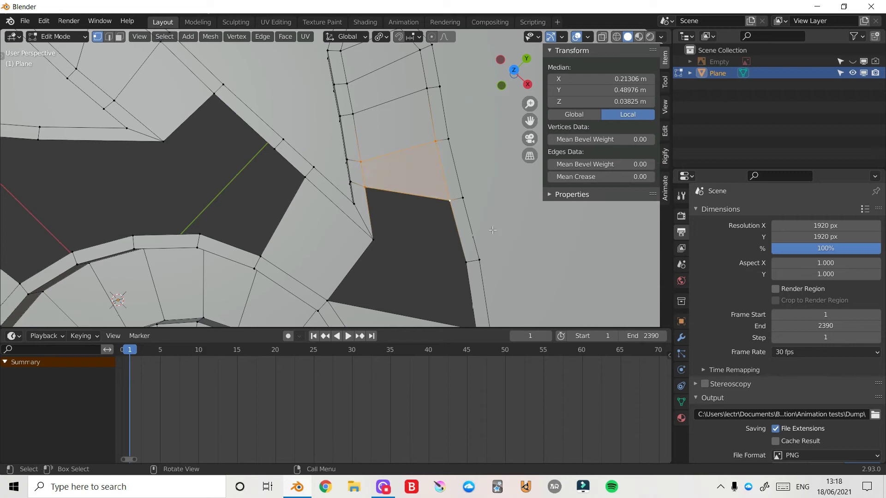
{"action": "left_click", "coordinate": [374, 239]}
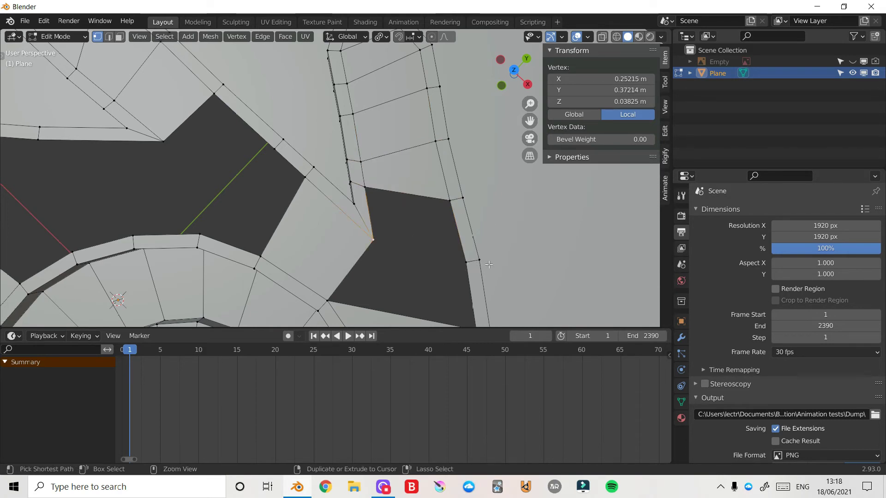
{"action": "left_click", "coordinate": [466, 262], "text": "ctrl"}
{"action": "key", "text": "f"}
{"action": "scroll", "coordinate": [416, 259], "scroll_direction": "down", "scroll_amount": 3}
{"action": "left_click", "coordinate": [333, 254]}
{"action": "left_click", "coordinate": [426, 272], "text": "ctrl"}
{"action": "key", "text": "f"}
- Fill two quads between the inner ring and the outline up to the middle prong's base
{"action": "middle_click_drag", "start_coordinate": [350, 221], "coordinate": [433, 238], "text": "shift"}
{"action": "left_click", "coordinate": [334, 229]}
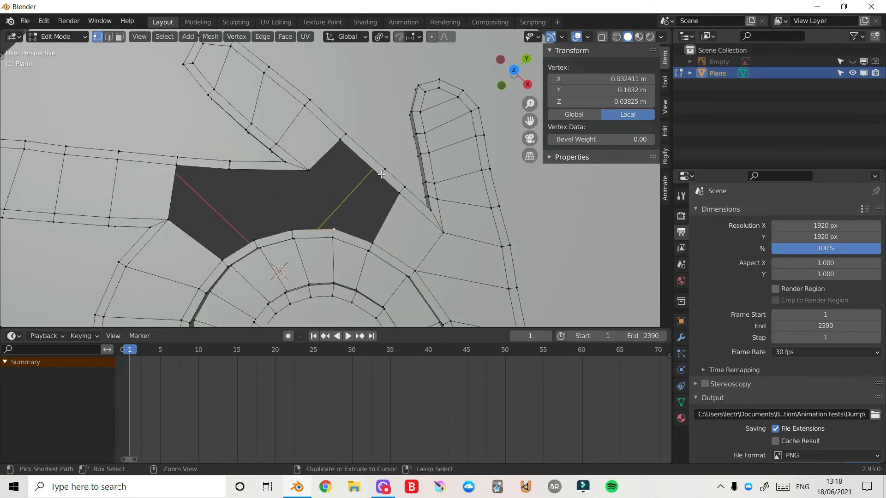
{"action": "left_click", "coordinate": [380, 175], "text": "ctrl"}
{"action": "key", "text": "f"}
{"action": "left_click", "coordinate": [312, 172]}
{"action": "left_click", "coordinate": [337, 225], "text": "ctrl"}
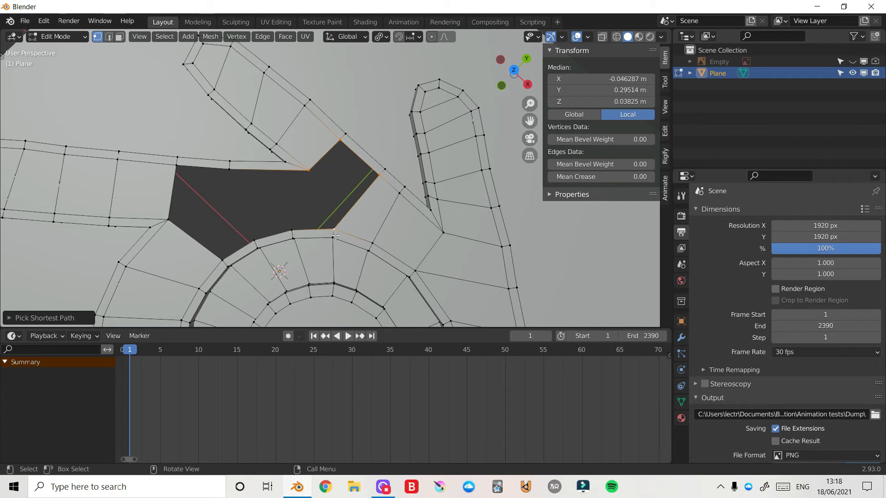
{"action": "key", "text": "f"}
- Add a loop cut to the strip between the middle and left prongs and slide its inner vertex away from the notch
{"action": "key", "text": "ctrl+e"}
{"action": "key", "text": "Escape"}
{"action": "key", "text": "ctrl+r"}
{"action": "left_click", "coordinate": [265, 171]}
{"action": "left_click", "coordinate": [281, 169]}
{"action": "left_click", "coordinate": [284, 170]}
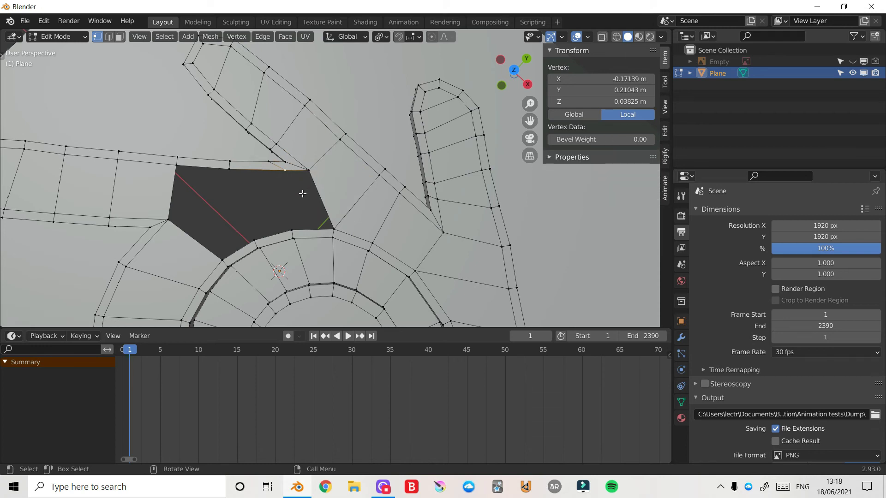
{"action": "key", "text": "shift+v"}
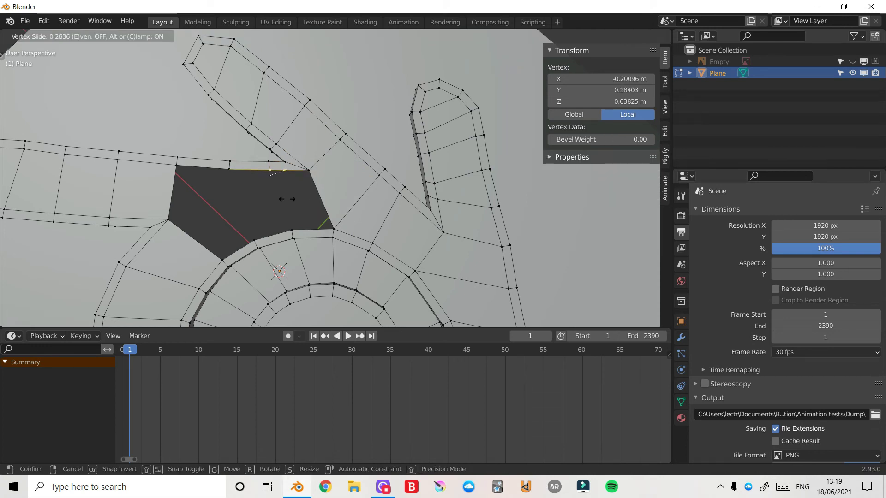
{"action": "left_click", "coordinate": [287, 199]}
- Fill two quads between the inner ring and the strip joining the middle and left prongs
{"action": "key", "text": "f"}
{"action": "left_click", "coordinate": [255, 239], "text": "shift"}
{"action": "key", "text": "f"}
{"action": "left_click_drag", "start_coordinate": [530, 121], "coordinate": [617, 110]}
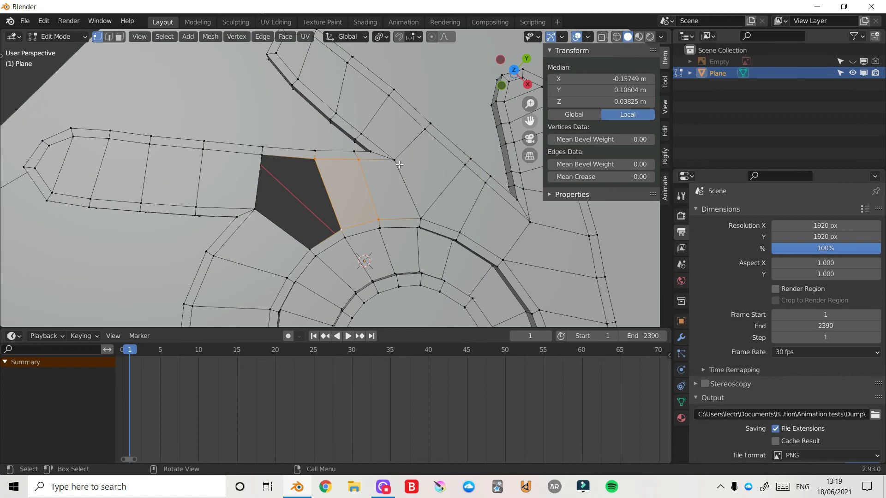
- Fill a triangle at the end of the left prong and close the remaining four-sided gap beside the ring
{"action": "left_click", "coordinate": [283, 193]}
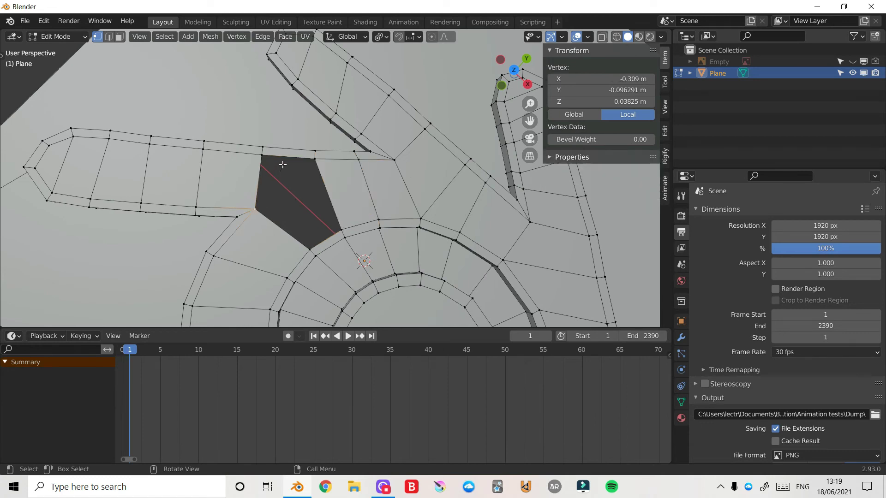
{"action": "left_click", "coordinate": [349, 165], "text": "ctrl"}
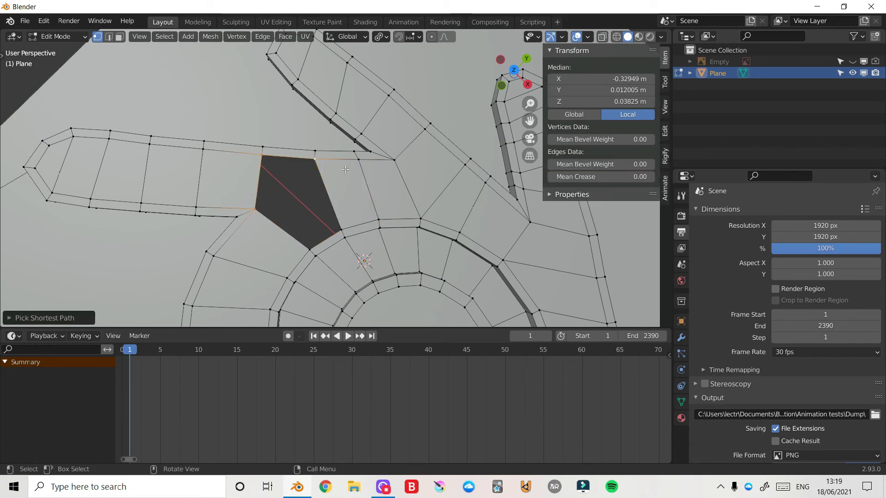
{"action": "key", "text": "f"}
{"action": "left_click", "coordinate": [310, 249]}
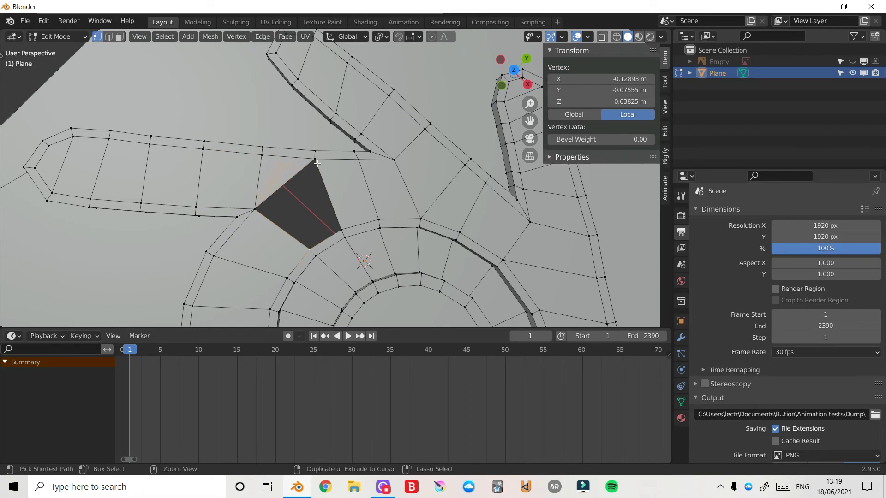
{"action": "left_click", "coordinate": [314, 159], "text": "ctrl"}
{"action": "left_click", "coordinate": [258, 208], "text": "shift"}
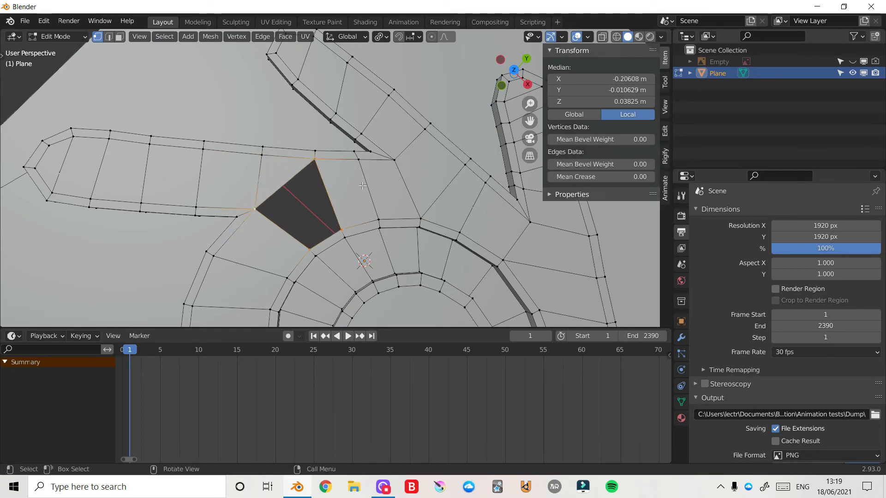
{"action": "key", "text": "f"}
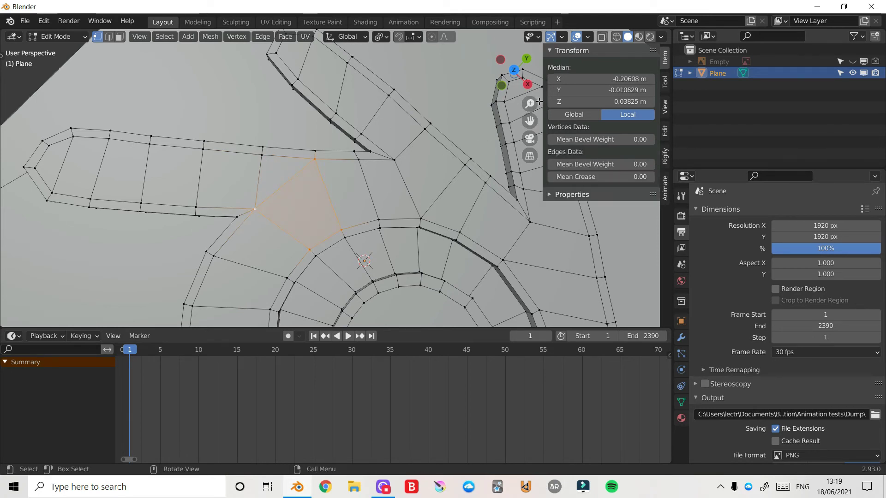
- Delete the large circular face at the centre of the ring
{"action": "scroll", "coordinate": [530, 107], "scroll_direction": "down", "scroll_amount": 3}
{"action": "left_click_drag", "start_coordinate": [533, 117], "coordinate": [506, 55]}
{"action": "left_click", "coordinate": [299, 178]}
{"action": "key", "text": "3"}
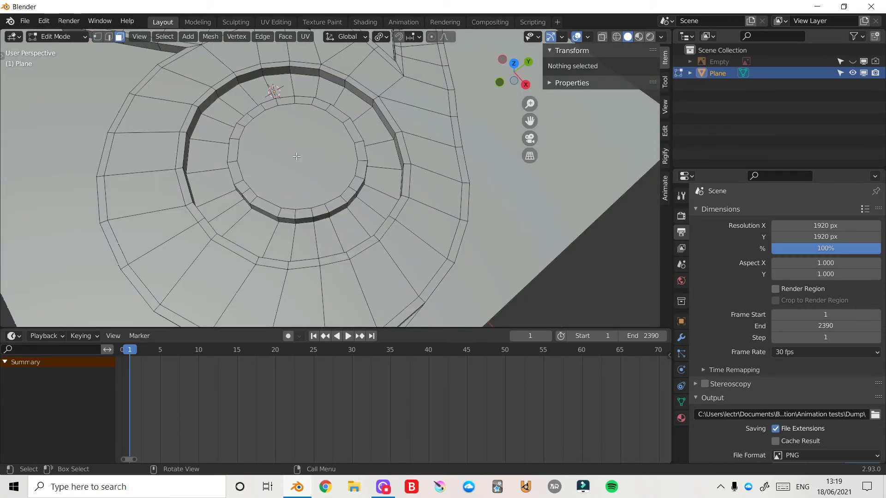
{"action": "left_click", "coordinate": [293, 151]}
{"action": "key", "text": "x"}
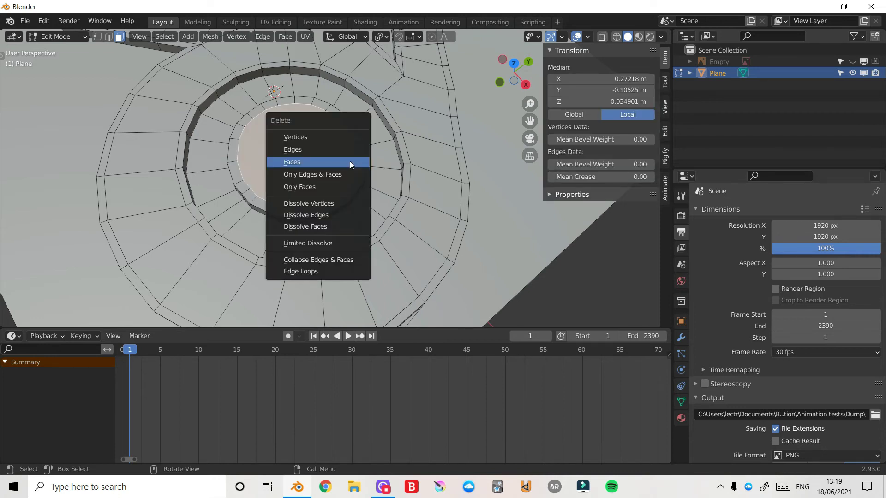
{"action": "left_click", "coordinate": [345, 162]}
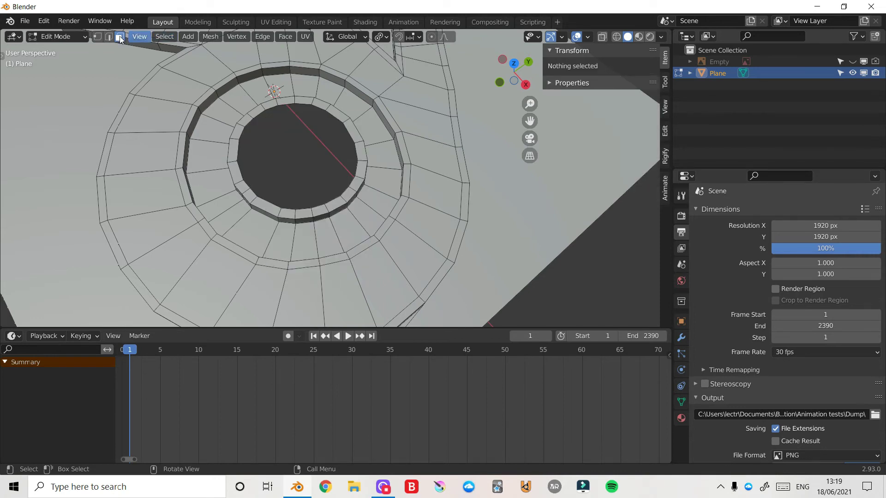
- Count the edges around the open central hole one by one to check whether the number is even
{"action": "key", "text": "2"}
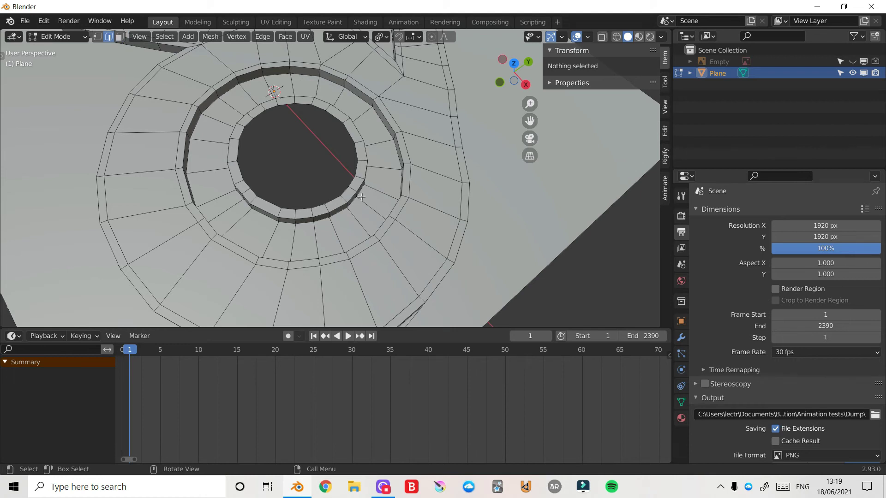
{"action": "left_click", "coordinate": [335, 118], "text": "alt"}
{"action": "left_click_drag", "start_coordinate": [504, 73], "coordinate": [512, 76]}
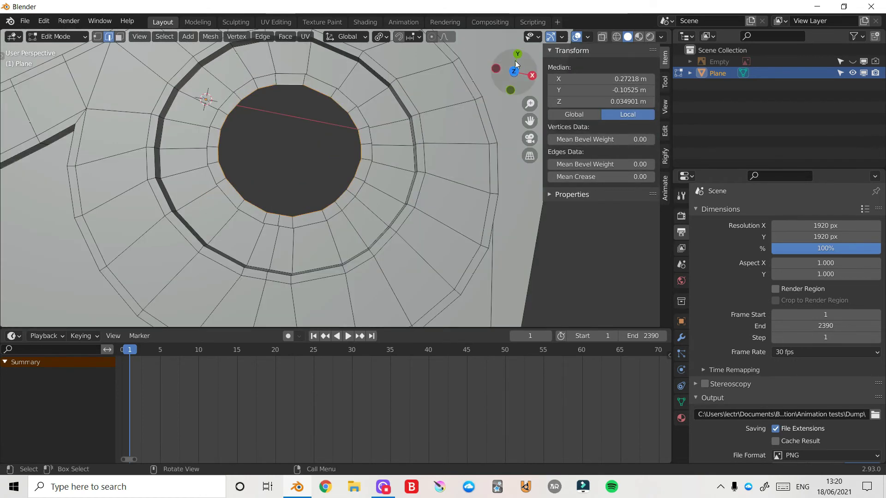
{"action": "mouse_move", "coordinate": [514, 72]}
{"action": "left_mouse_down"}
{"action": "mouse_move", "coordinate": [496, 73]}
{"action": "mouse_move", "coordinate": [518, 72]}
{"action": "left_mouse_up"}
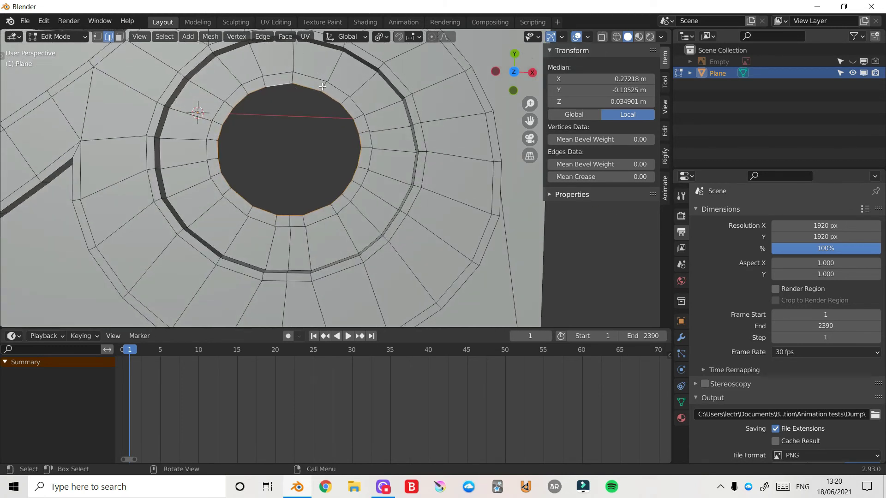
{"action": "left_click", "coordinate": [294, 82]}
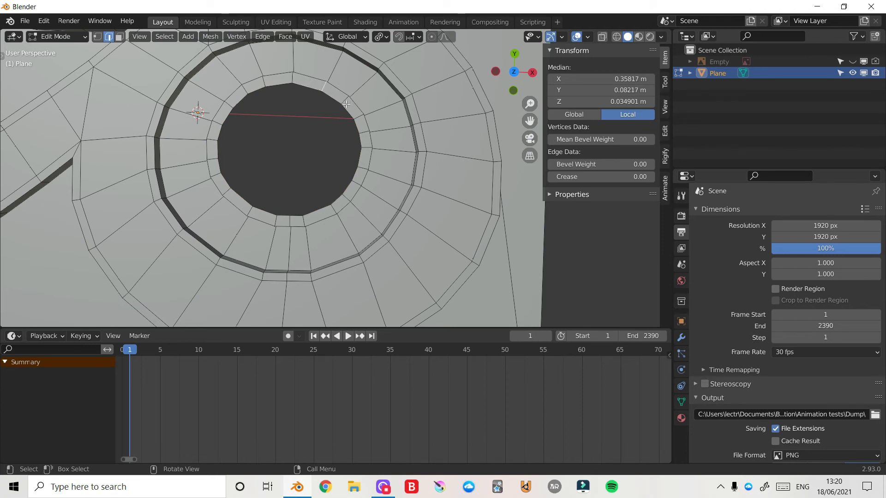
{"action": "left_click", "coordinate": [362, 124]}
{"action": "left_click", "coordinate": [365, 132]}
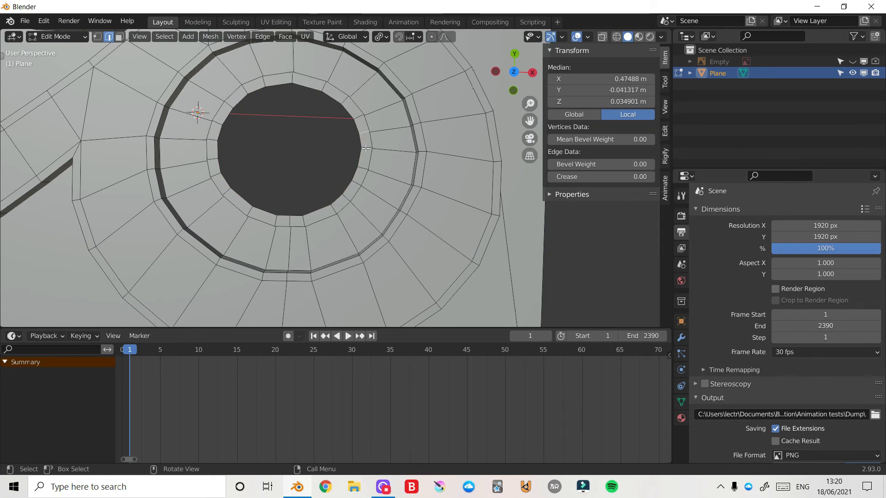
{"action": "left_click", "coordinate": [367, 149]}
{"action": "left_click", "coordinate": [362, 172]}
{"action": "left_click", "coordinate": [357, 185]}
{"action": "left_click", "coordinate": [331, 209]}
{"action": "left_click", "coordinate": [297, 220]}
{"action": "left_click", "coordinate": [286, 222]}
{"action": "left_click", "coordinate": [277, 221]}
{"action": "left_click", "coordinate": [232, 192]}
{"action": "left_click", "coordinate": [219, 179]}
{"action": "left_click", "coordinate": [214, 170]}
{"action": "left_click", "coordinate": [211, 152]}
{"action": "left_click", "coordinate": [213, 135]}
{"action": "left_click", "coordinate": [226, 105]}
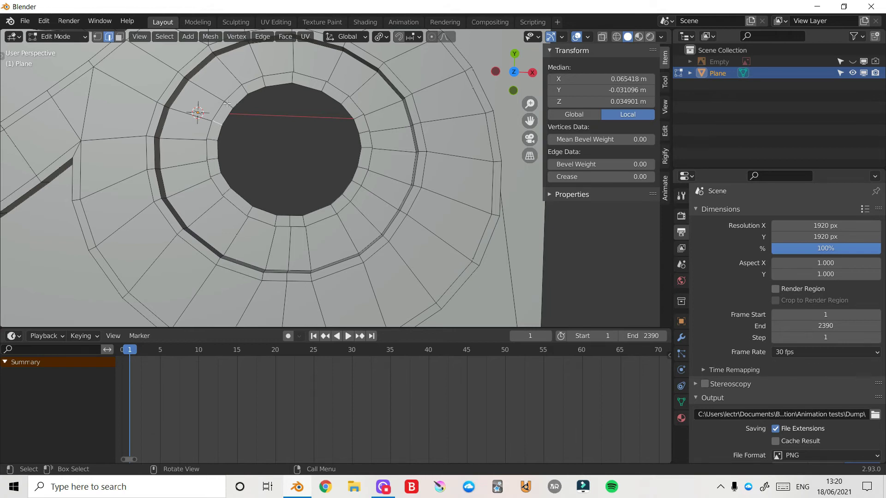
{"action": "left_click", "coordinate": [227, 105]}
{"action": "left_click", "coordinate": [246, 91]}
{"action": "left_click", "coordinate": [263, 82]}
{"action": "middle_click_drag", "start_coordinate": [263, 82], "coordinate": [276, 111]}
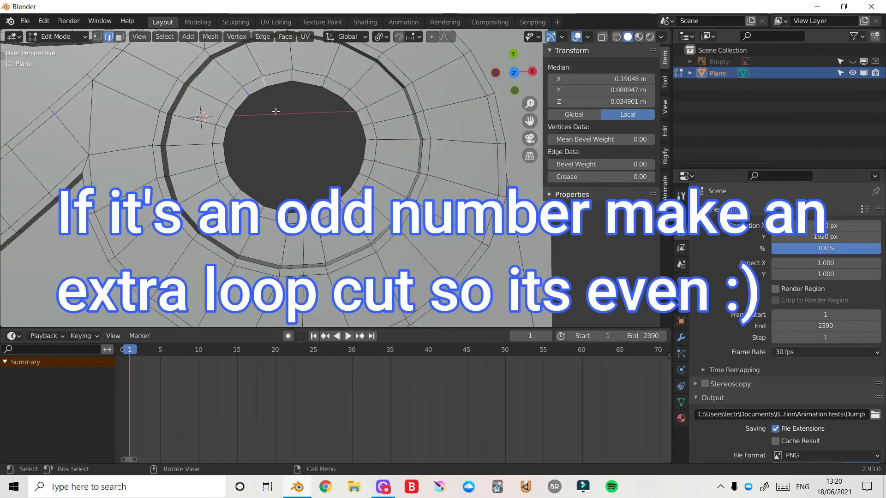
- Select the boundary edge loop of the central hole and make it perfectly round with LoopTools Circle
{"action": "left_click", "coordinate": [243, 102], "text": "alt"}
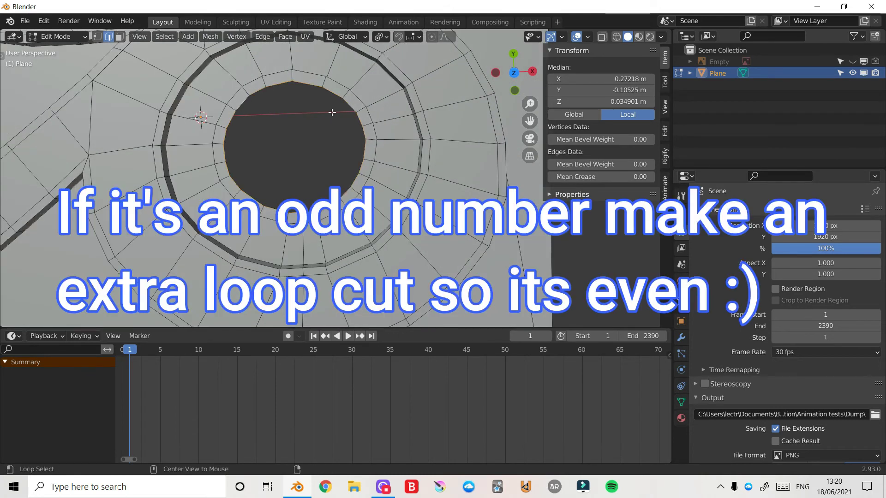
{"action": "right_click", "coordinate": [299, 163]}
{"action": "mouse_move", "coordinate": [277, 95]}
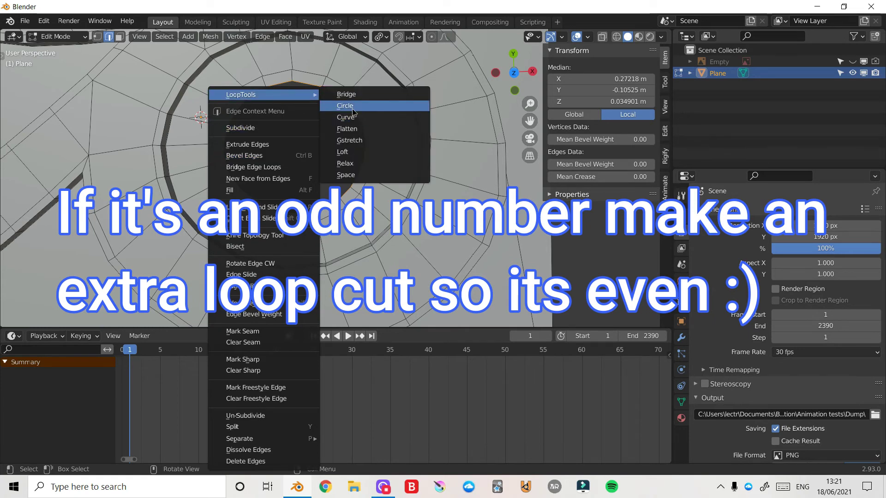
{"action": "left_click", "coordinate": [353, 109]}
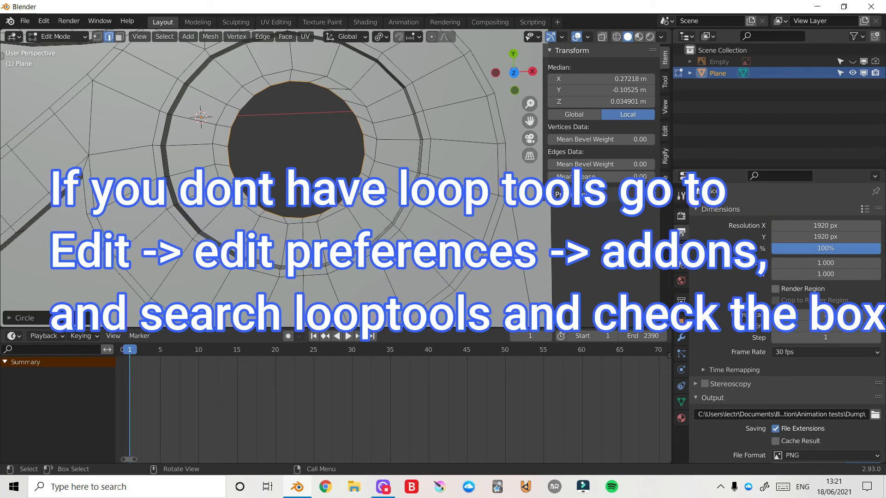
- Scale the hole's boundary loop down slightly and rotate it by about -6° around Z
{"action": "key", "text": "s"}
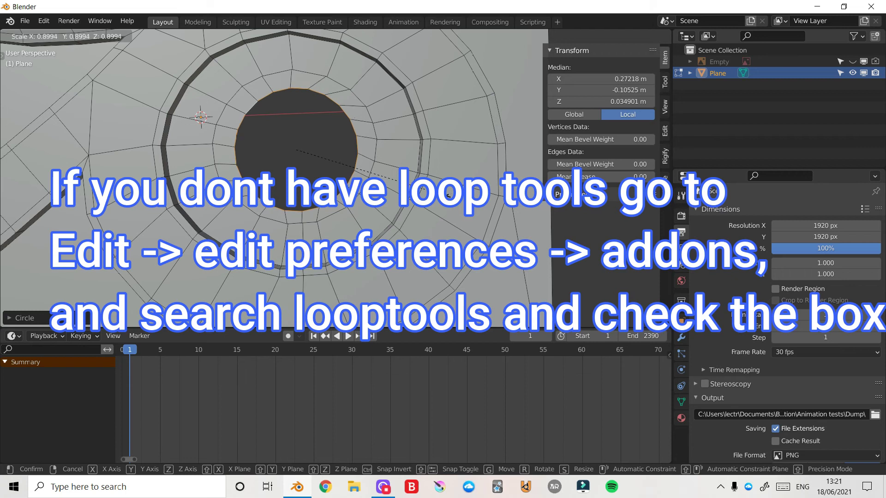
{"action": "left_click", "coordinate": [419, 175]}
{"action": "key", "text": "r"}
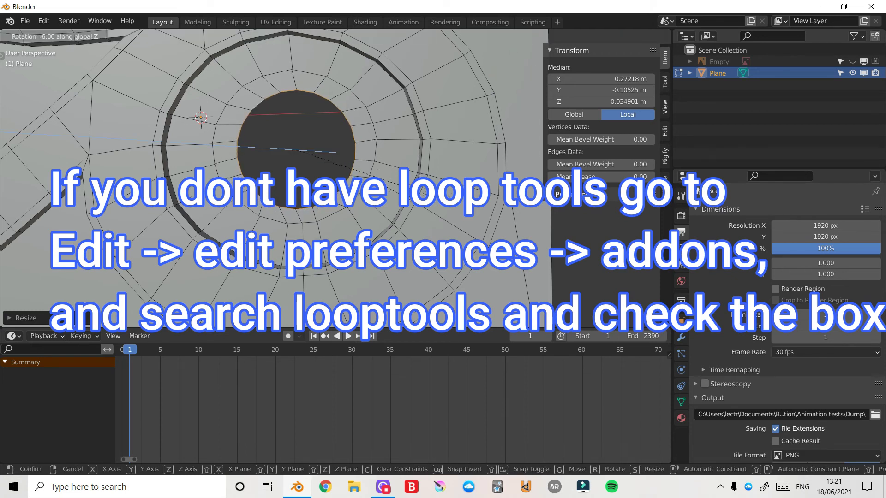
{"action": "left_click", "coordinate": [439, 180]}
- Stretch the hole's boundary loop slightly along X and move it about 0.0065 m along Y
{"action": "key", "text": "s"}
{"action": "key", "text": "x"}
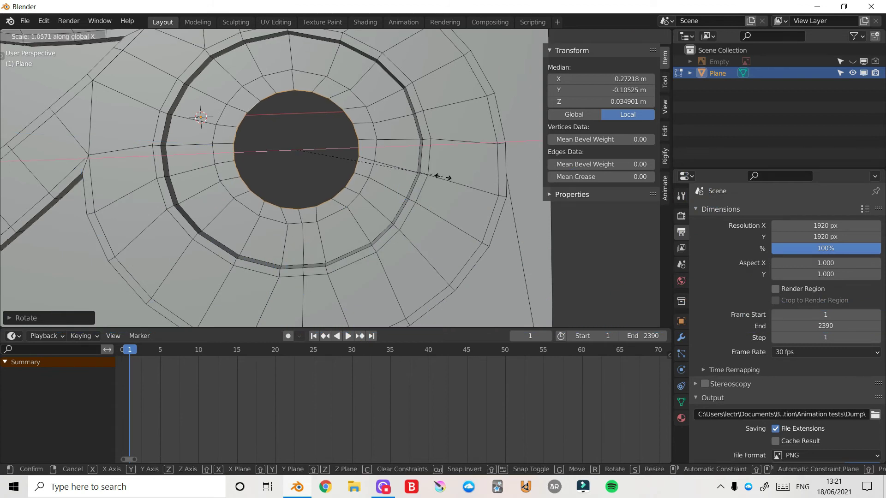
{"action": "left_click", "coordinate": [445, 181]}
{"action": "key", "text": "g"}
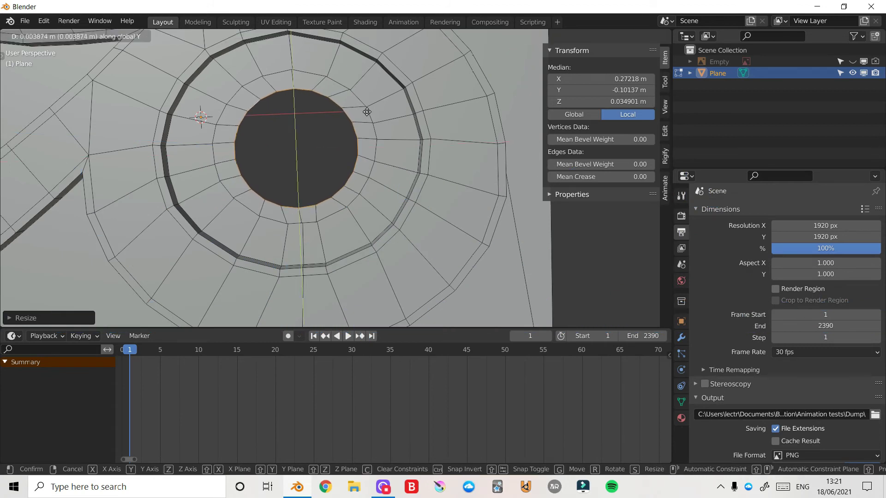
{"action": "left_click", "coordinate": [366, 110]}
- Close the central hole with Grid Fill and return to Object Mode
{"action": "left_click", "coordinate": [285, 36]}
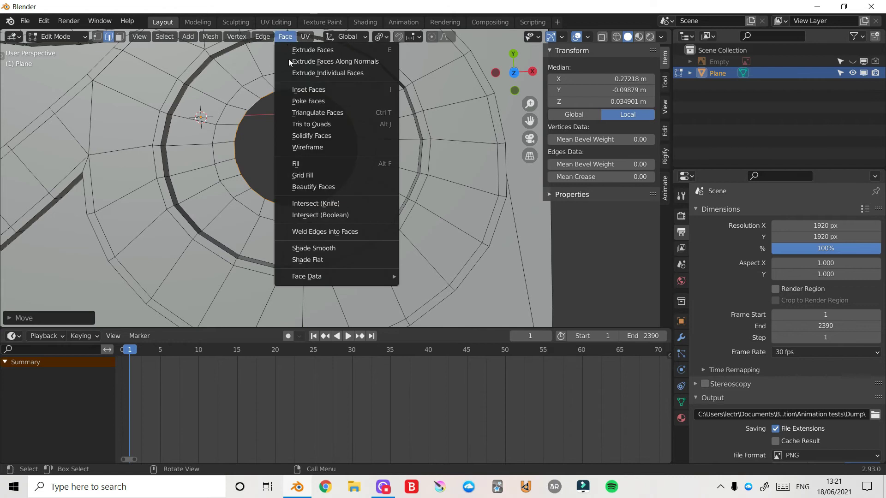
{"action": "left_click", "coordinate": [328, 177]}
{"action": "middle_click_drag", "start_coordinate": [328, 178], "coordinate": [358, 156]}
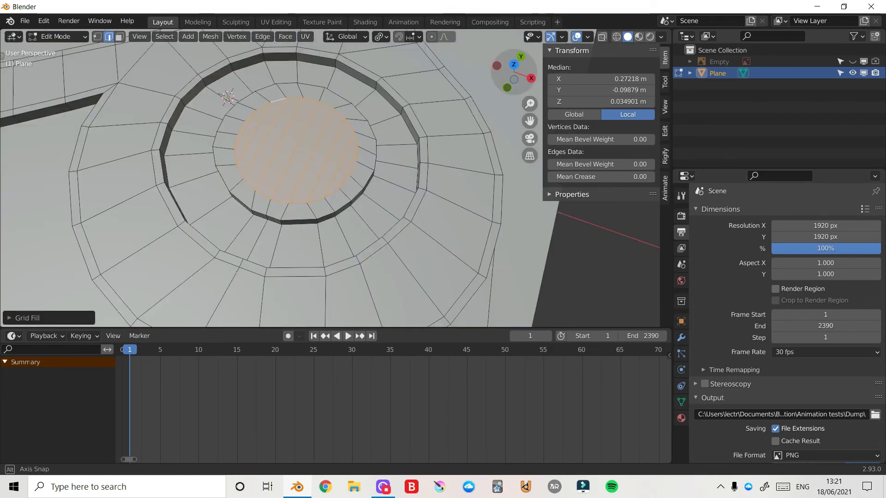
{"action": "middle_click_drag", "start_coordinate": [351, 208], "coordinate": [350, 222]}
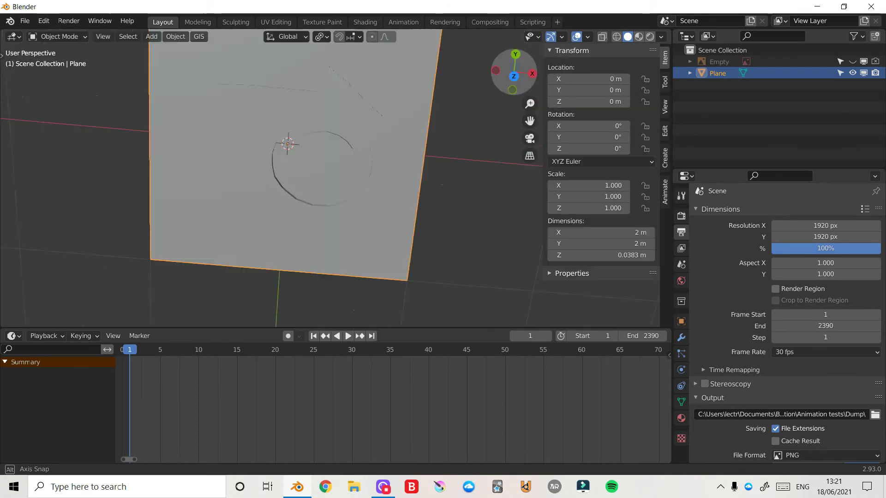
{"action": "middle_click_drag", "start_coordinate": [351, 194], "coordinate": [400, 114]}
- Add a Subdivision Surface modifier to the plane and save the file as blenderlogo.blend
{"action": "left_click", "coordinate": [679, 340]}
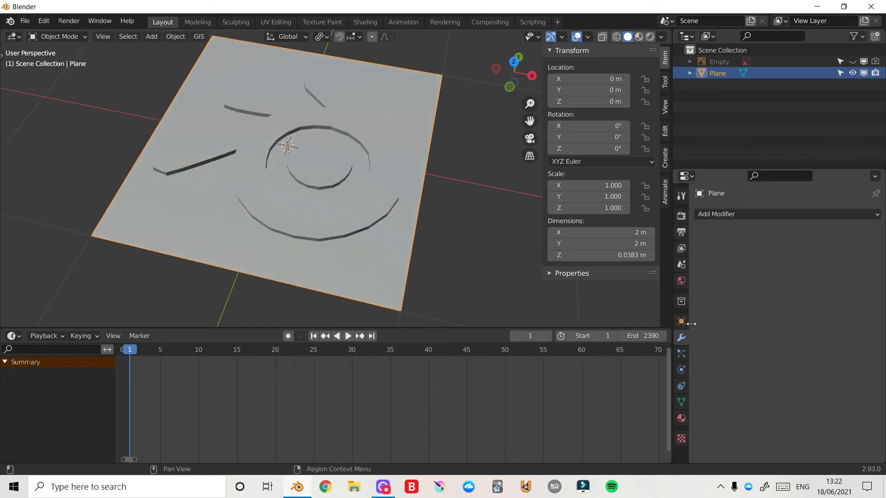
{"action": "left_click", "coordinate": [720, 214]}
{"action": "left_click", "coordinate": [658, 422]}
{"action": "left_click_drag", "start_coordinate": [518, 60], "coordinate": [524, 97]}
{"action": "key", "text": "ctrl+s"}
- In Edit Mode, set the mean crease of the plane's four outer border edges to 1
{"action": "scroll", "coordinate": [434, 143], "scroll_direction": "up", "scroll_amount": 2}
{"action": "key", "text": "ctrl+Tab"}
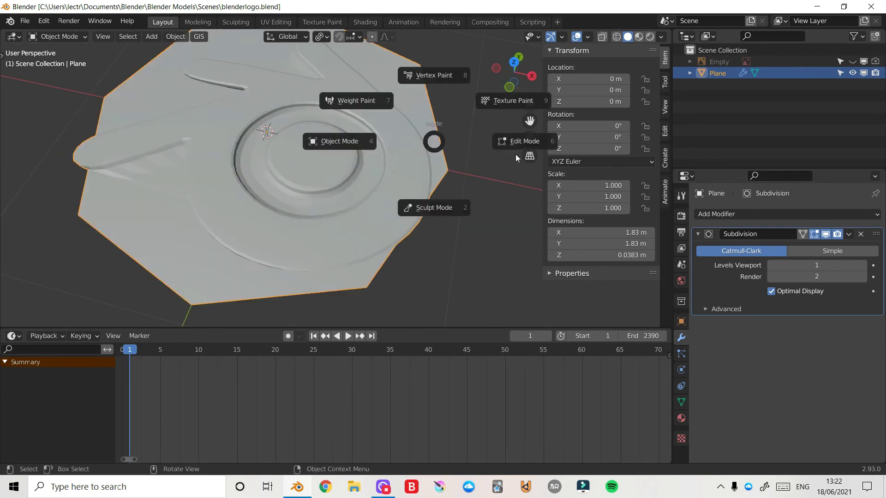
{"action": "left_click", "coordinate": [526, 152]}
{"action": "scroll", "coordinate": [523, 92], "scroll_direction": "up", "scroll_amount": 2}
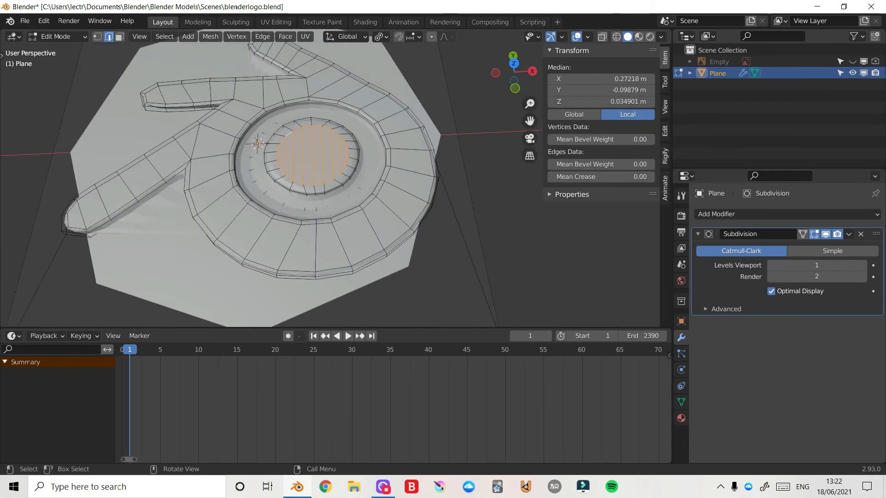
{"action": "scroll", "coordinate": [530, 104], "scroll_direction": "down", "scroll_amount": 4}
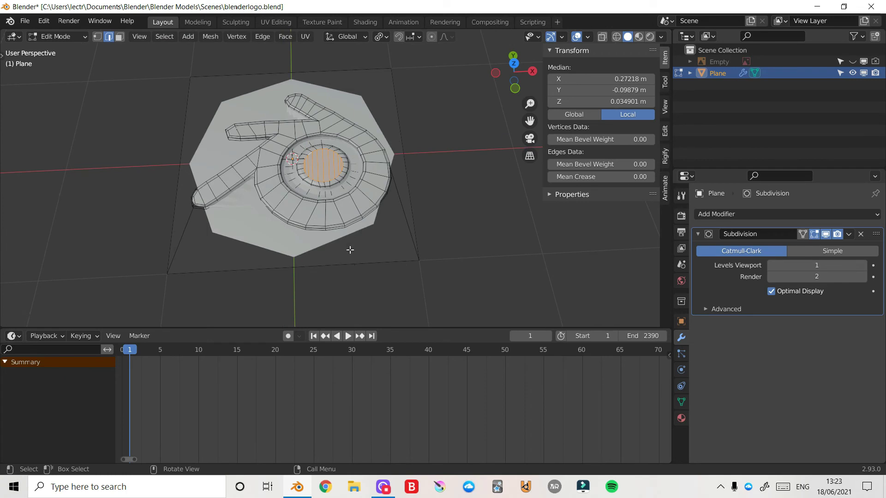
{"action": "left_click", "coordinate": [189, 85], "text": "alt"}
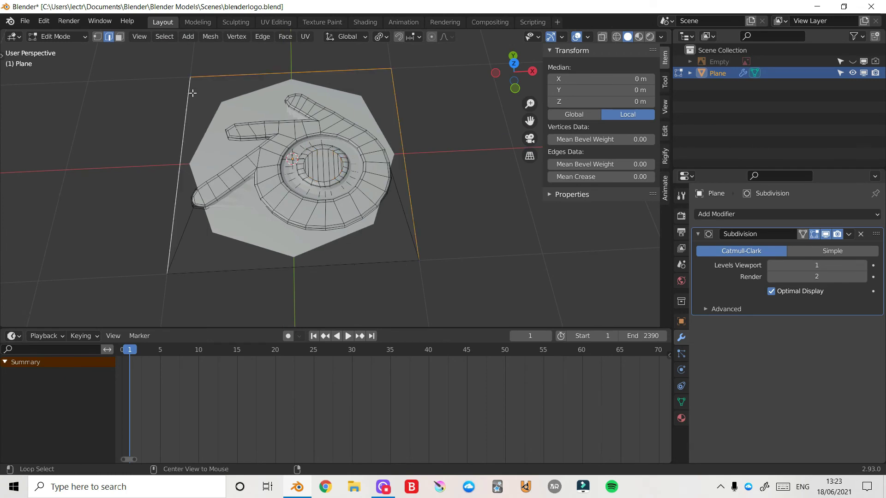
{"action": "left_click", "coordinate": [241, 270], "text": "shift"}
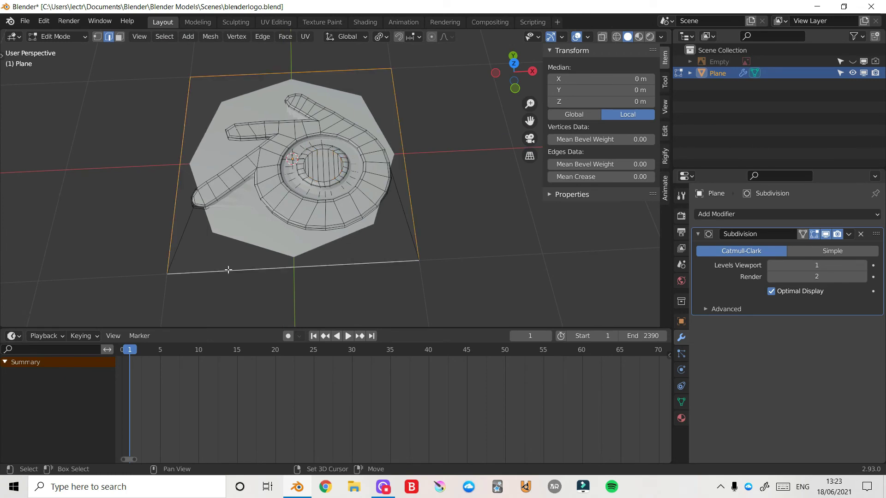
{"action": "left_click", "coordinate": [588, 177]}
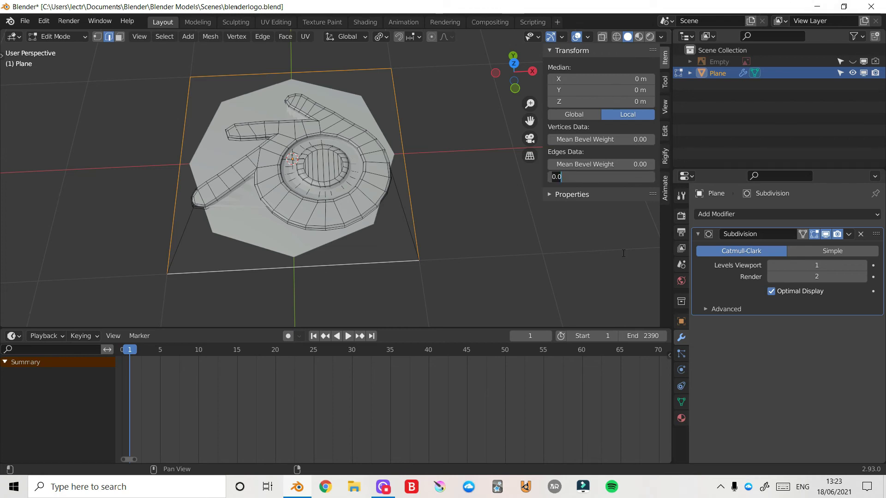
{"action": "type", "text": "1"}
{"action": "key", "text": "Return"}
- Set the crease to 1 on the two edges connecting the logo to the plane's front corners
{"action": "left_click", "coordinate": [406, 194]}
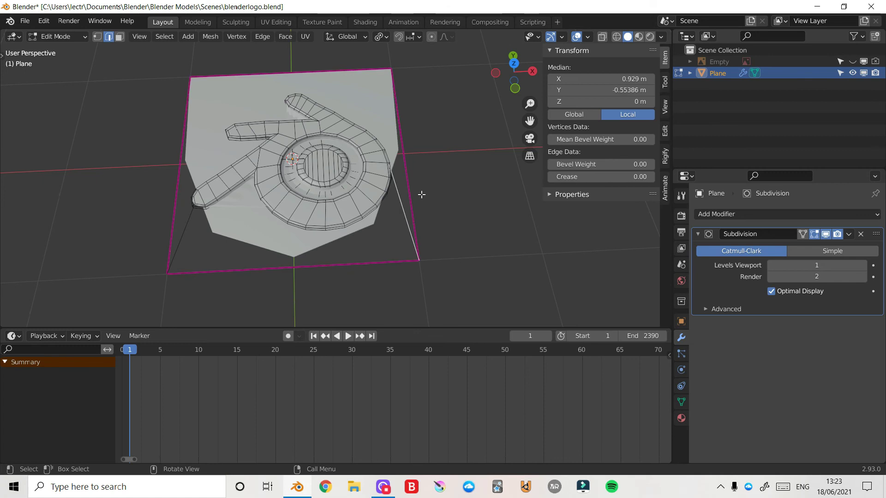
{"action": "left_click", "coordinate": [189, 225], "text": "shift"}
{"action": "left_click", "coordinate": [604, 176]}
{"action": "type", "text": "1"}
{"action": "key", "text": "Return"}
- Set the mean crease of the edge loop around the logo's outer base to 1 and check it in X-ray
{"action": "left_click_drag", "start_coordinate": [513, 71], "coordinate": [522, 87]}
{"action": "left_click", "coordinate": [326, 267]}
{"action": "left_click_drag", "start_coordinate": [512, 74], "coordinate": [514, 88]}
{"action": "left_click", "coordinate": [344, 260]}
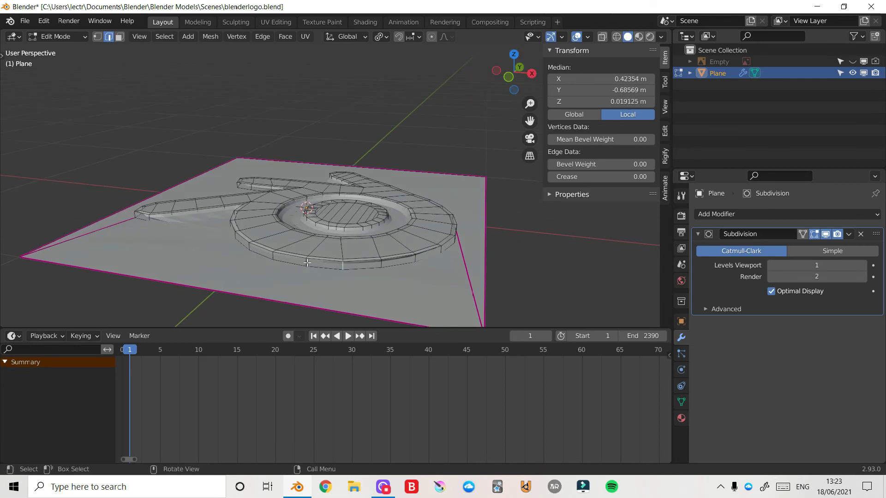
{"action": "left_click", "coordinate": [278, 255], "text": "alt"}
{"action": "left_click_drag", "start_coordinate": [514, 72], "coordinate": [531, 100]}
{"action": "left_click", "coordinate": [329, 307], "text": "alt"}
{"action": "left_click", "coordinate": [586, 179]}
{"action": "type", "text": "1"}
{"action": "key", "text": "Return"}
{"action": "left_click", "coordinate": [602, 37]}
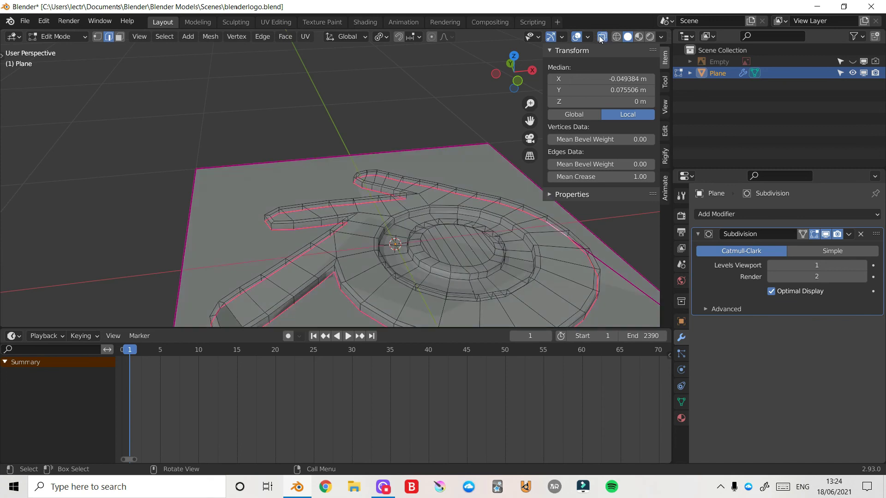
{"action": "key", "text": "alt+a"}
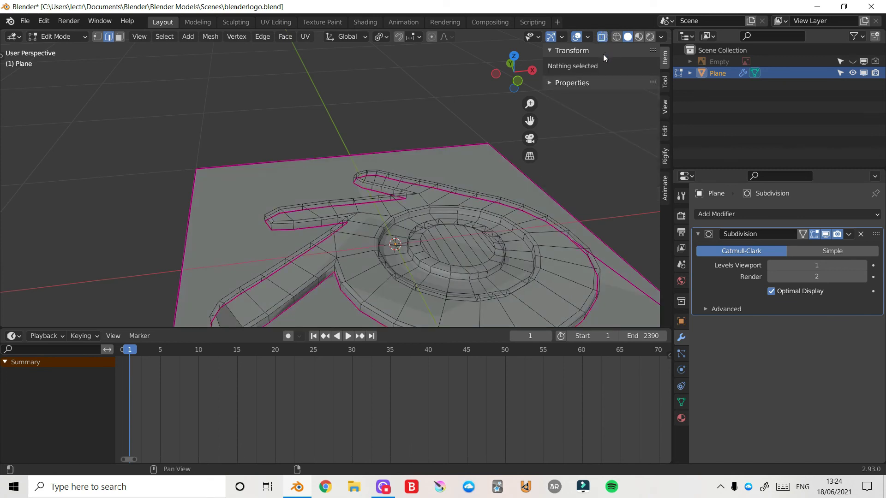
{"action": "left_click", "coordinate": [602, 37]}
- Set the mean crease of the edge loop along the logo's raised outer outline to 1
{"action": "left_click_drag", "start_coordinate": [528, 123], "coordinate": [550, 70]}
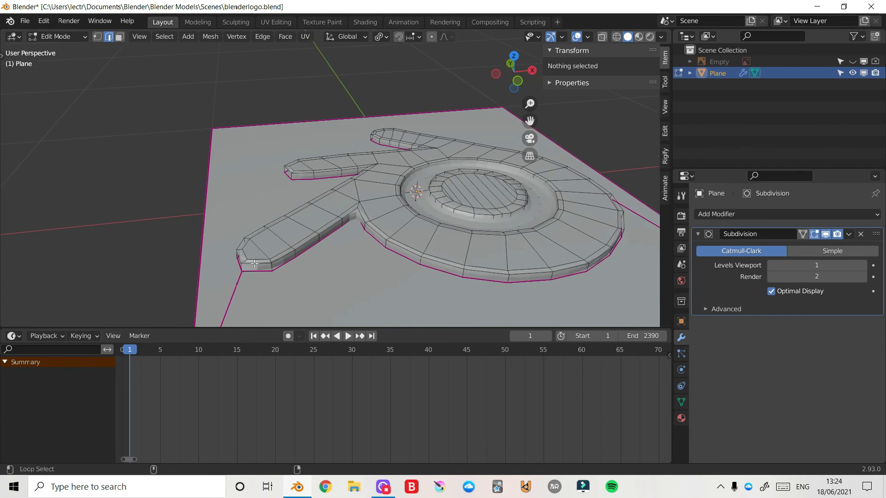
{"action": "left_click", "coordinate": [257, 263], "text": "alt"}
{"action": "middle_click_drag", "start_coordinate": [370, 194], "coordinate": [314, 206]}
{"action": "left_click_drag", "start_coordinate": [514, 72], "coordinate": [521, 67]}
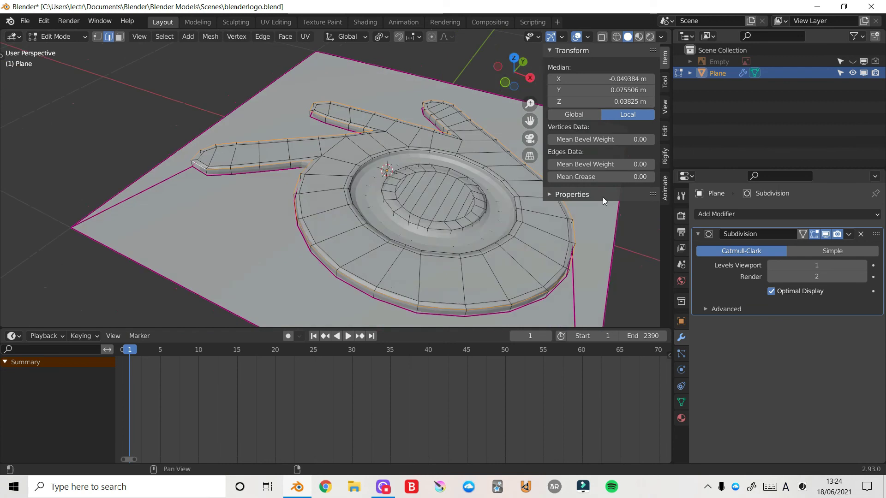
{"action": "left_click_drag", "start_coordinate": [501, 71], "coordinate": [586, 188]}
{"action": "left_click", "coordinate": [586, 176]}
{"action": "type", "text": "q"}
{"action": "key", "text": "Return"}
{"action": "key", "text": "Tab"}
- Set the mean crease of the ring's inner top edge loop to 1
{"action": "left_click_drag", "start_coordinate": [501, 71], "coordinate": [466, 92]}
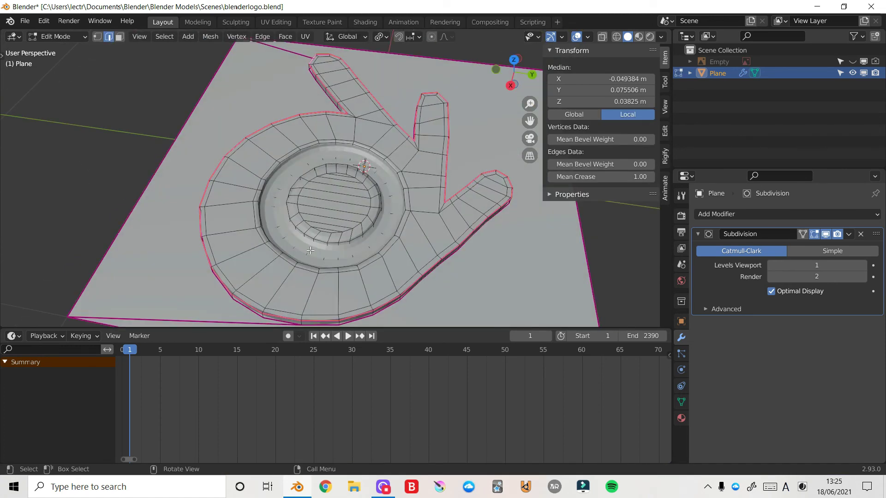
{"action": "left_click", "coordinate": [288, 257], "text": "alt"}
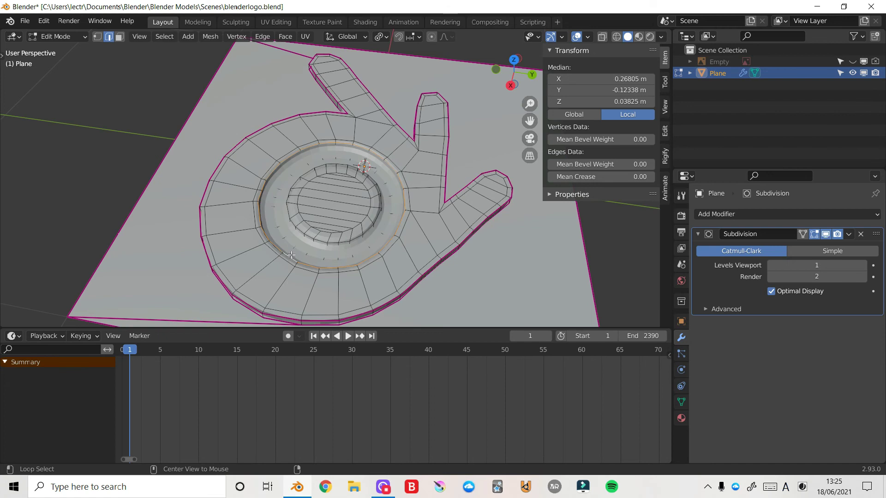
{"action": "left_click", "coordinate": [587, 177]}
{"action": "type", "text": "0.0"}
{"action": "type", "text": "1"}
{"action": "key", "text": "Return"}
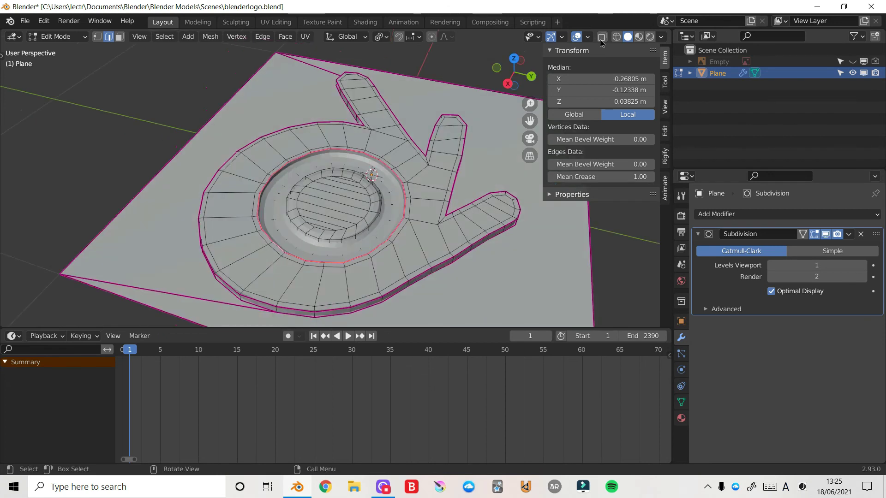
- Show the mesh in X-ray, set the mean crease of the ring's inner base edge loop to 1, and save the file
{"action": "left_click", "coordinate": [602, 36]}
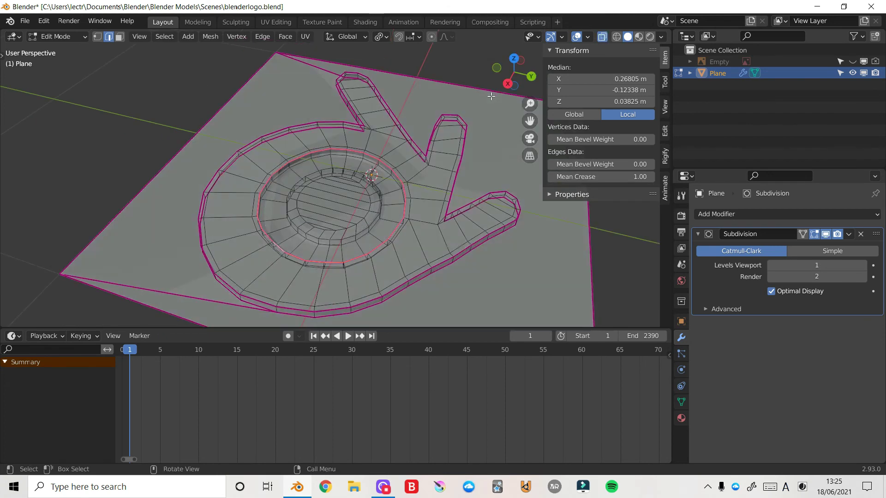
{"action": "left_click", "coordinate": [323, 156], "text": "alt"}
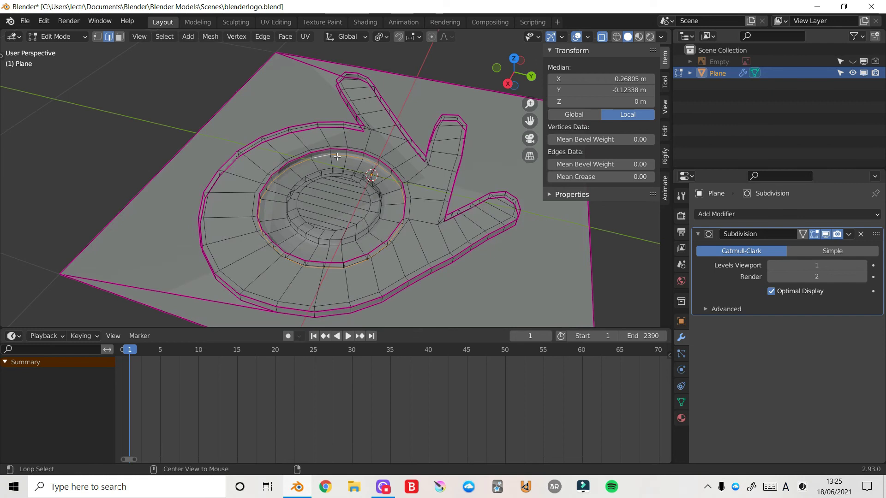
{"action": "left_click", "coordinate": [582, 176]}
{"action": "type", "text": "1"}
{"action": "key", "text": "Return"}
{"action": "key", "text": "ctrl+s"}
- Set the mean crease of the edge loop around the central disc's base to 1
{"action": "left_click_drag", "start_coordinate": [512, 83], "coordinate": [586, 77]}
{"action": "left_click", "coordinate": [314, 234], "text": "alt"}
{"action": "left_click", "coordinate": [579, 175]}
{"action": "type", "text": "0"}
{"action": "key", "text": "BackSpace"}
{"action": "type", "text": "1"}
{"action": "key", "text": "Return"}
- Set the mean crease of the edge loop around the central disc's top to 1
{"action": "left_click", "coordinate": [322, 231], "text": "alt"}
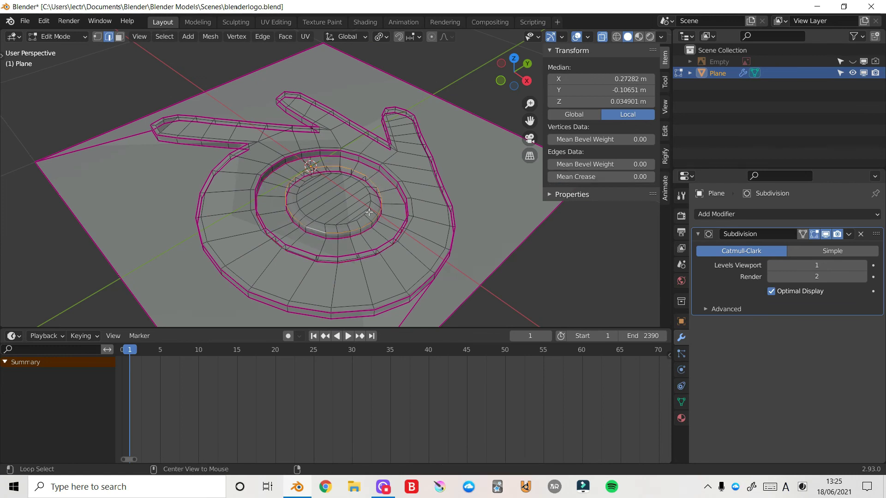
{"action": "left_click", "coordinate": [595, 176]}
{"action": "type", "text": "1"}
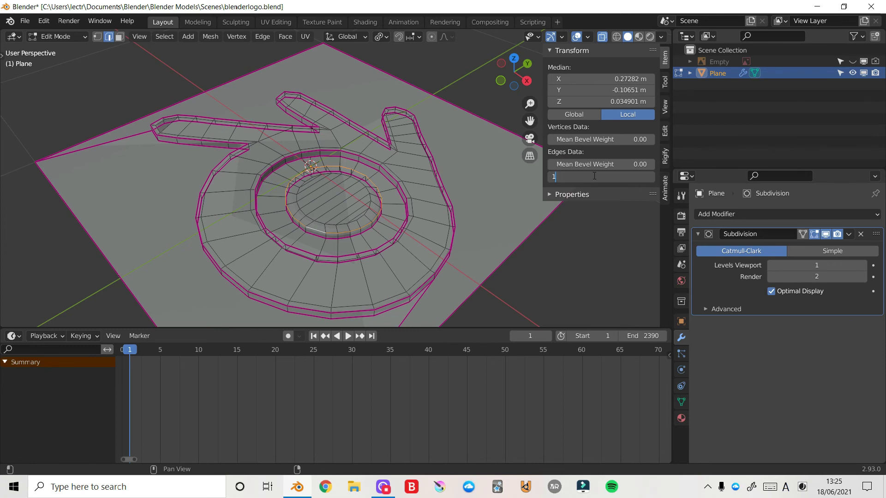
{"action": "key", "text": "Return"}
- Return to Object Mode, turn off X-ray, and shade the logo object smooth
{"action": "middle_click_drag", "start_coordinate": [480, 85], "coordinate": [454, 102]}
{"action": "key", "text": "ctrl+Tab"}
{"action": "left_click", "coordinate": [405, 95]}
{"action": "left_click_drag", "start_coordinate": [501, 79], "coordinate": [542, 108]}
{"action": "left_click", "coordinate": [603, 37]}
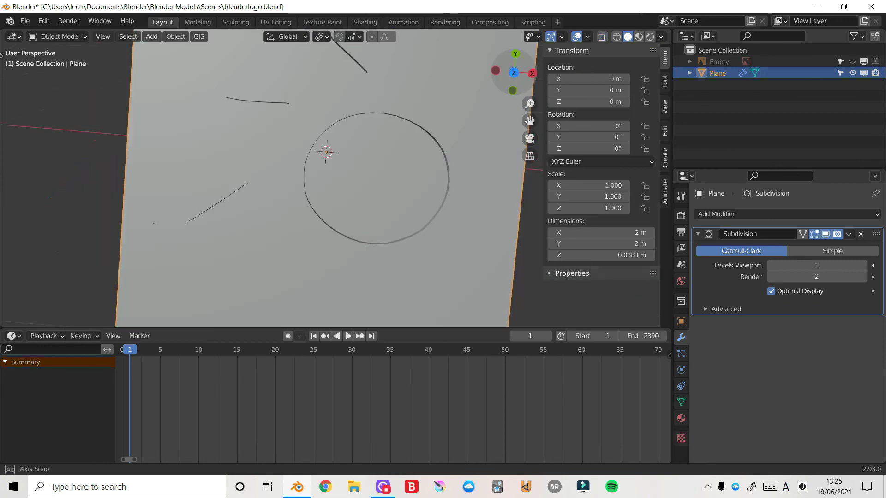
{"action": "left_click_drag", "start_coordinate": [512, 56], "coordinate": [416, 108]}
{"action": "right_click", "coordinate": [417, 108]}
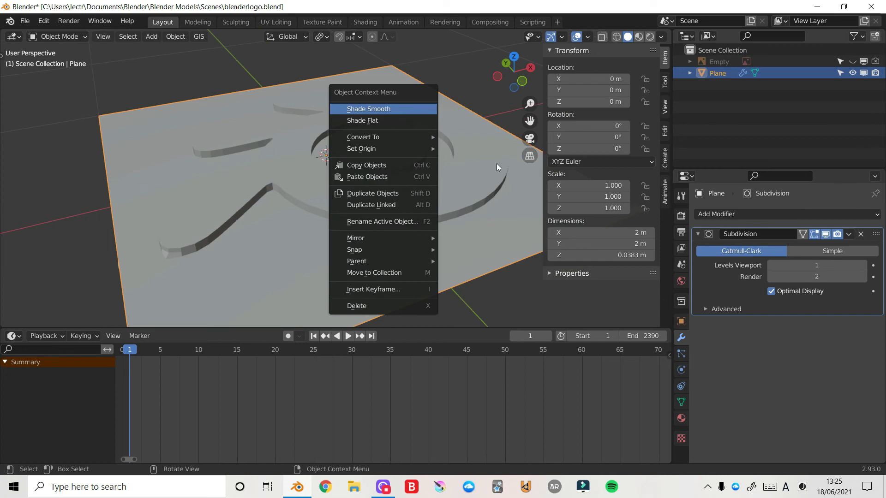
{"action": "left_click", "coordinate": [416, 108]}
- Enable Auto Smooth for the plane's mesh normals at 30°
{"action": "left_click", "coordinate": [680, 402]}
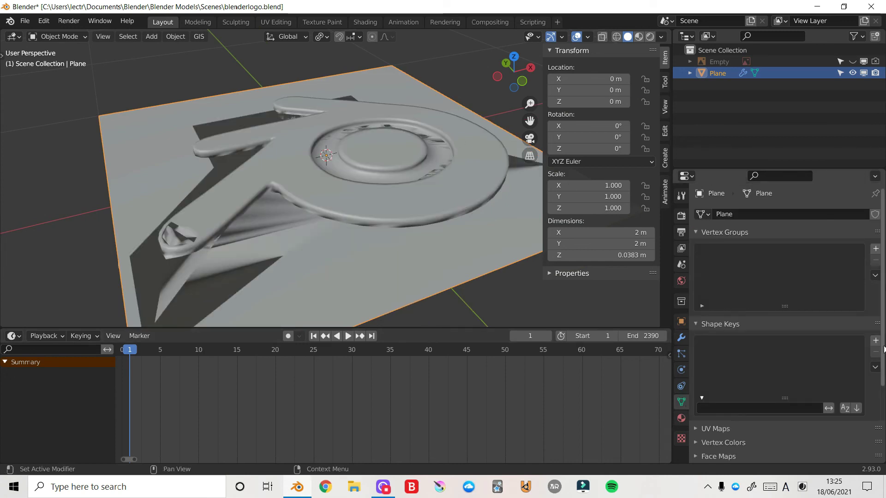
{"action": "scroll", "coordinate": [780, 370], "scroll_direction": "down", "scroll_amount": 5}
{"action": "left_click", "coordinate": [715, 367]}
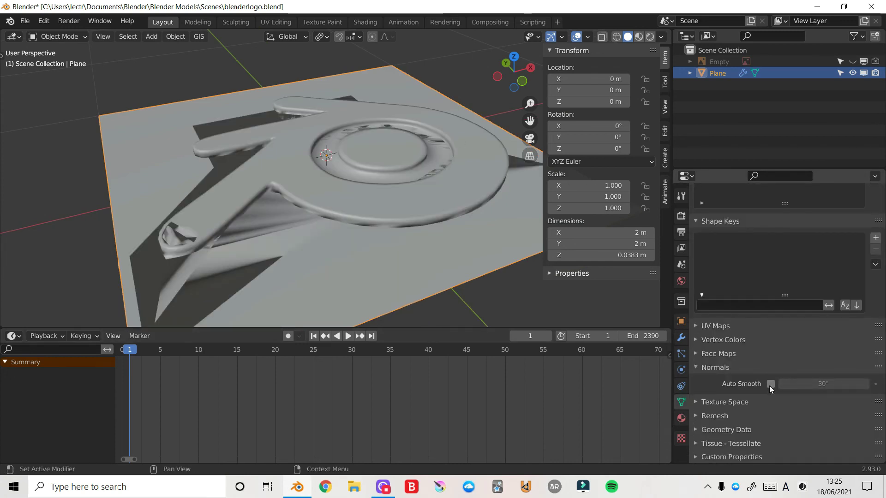
{"action": "left_click", "coordinate": [771, 384]}
{"action": "left_click_drag", "start_coordinate": [511, 72], "coordinate": [513, 82]}
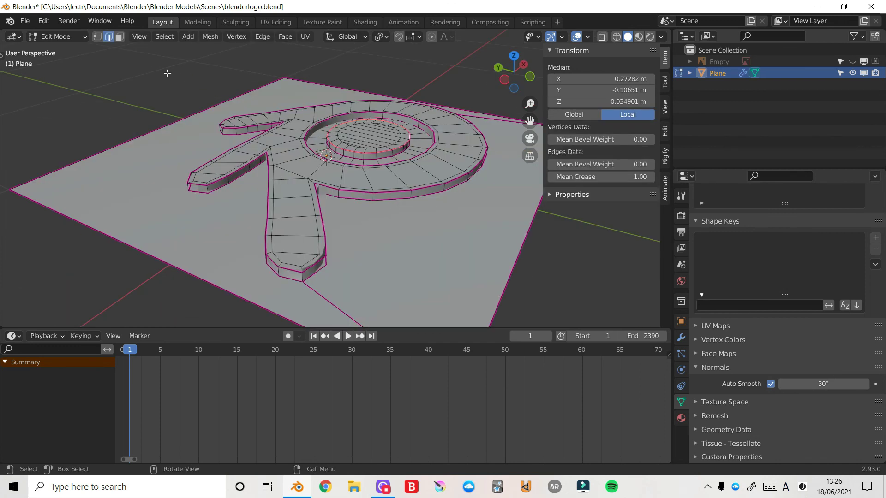
- In Edit Mode with overlays hidden, shift the base vertex at the front arm's tip along the Y axis
{"action": "left_click", "coordinate": [97, 37]}
{"action": "left_click", "coordinate": [302, 282]}
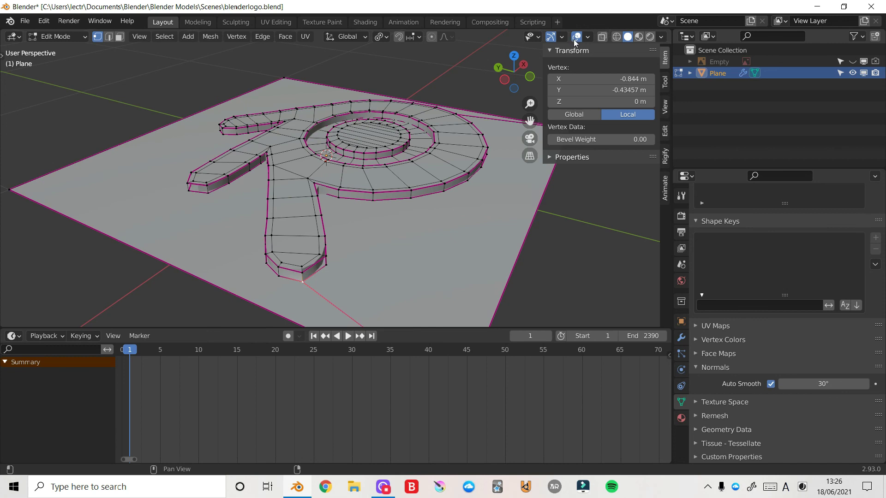
{"action": "left_click", "coordinate": [579, 37]}
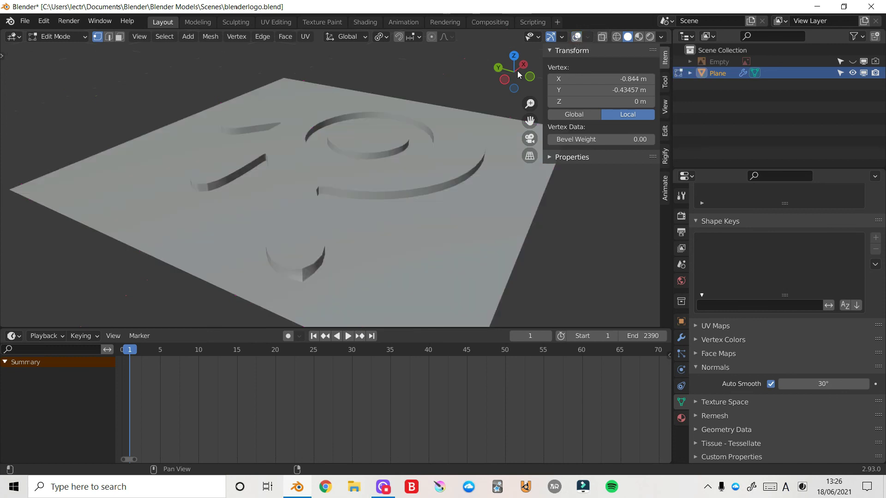
{"action": "left_click_drag", "start_coordinate": [518, 74], "coordinate": [410, 232]}
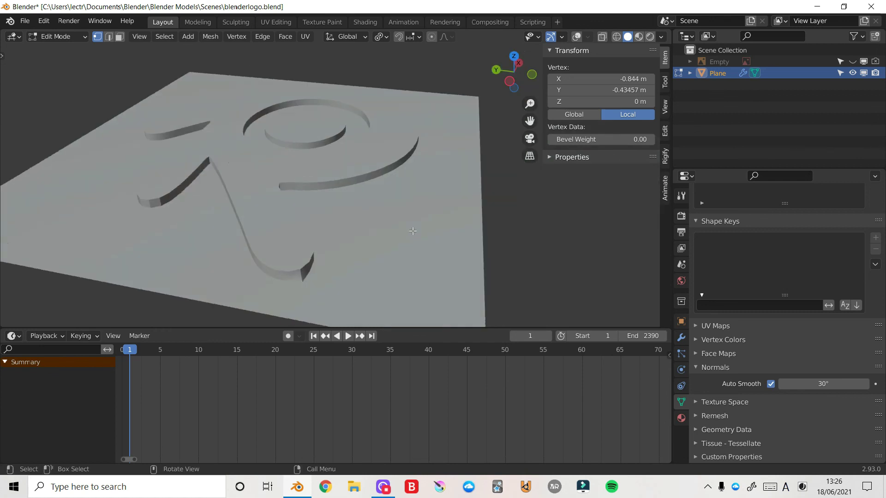
{"action": "key", "text": "g"}
{"action": "key", "text": "y"}
{"action": "left_click", "coordinate": [410, 224]}
- Nudge the arm-tip base vertex along X and Y to about X -0.831 m, Y -0.423 m, rounding the tip
{"action": "key", "text": "g"}
{"action": "key", "text": "x"}
{"action": "left_click", "coordinate": [440, 195]}
{"action": "key", "text": "g"}
{"action": "key", "text": "y"}
{"action": "left_click", "coordinate": [438, 194]}
{"action": "left_click_drag", "start_coordinate": [511, 79], "coordinate": [382, 92]}
{"action": "left_click_drag", "start_coordinate": [480, 85], "coordinate": [538, 72]}
{"action": "key", "text": "ctrl+z"}
- Set the Auto Smooth angle of the mesh normals to 55°
{"action": "left_click_drag", "start_coordinate": [824, 384], "coordinate": [859, 381]}
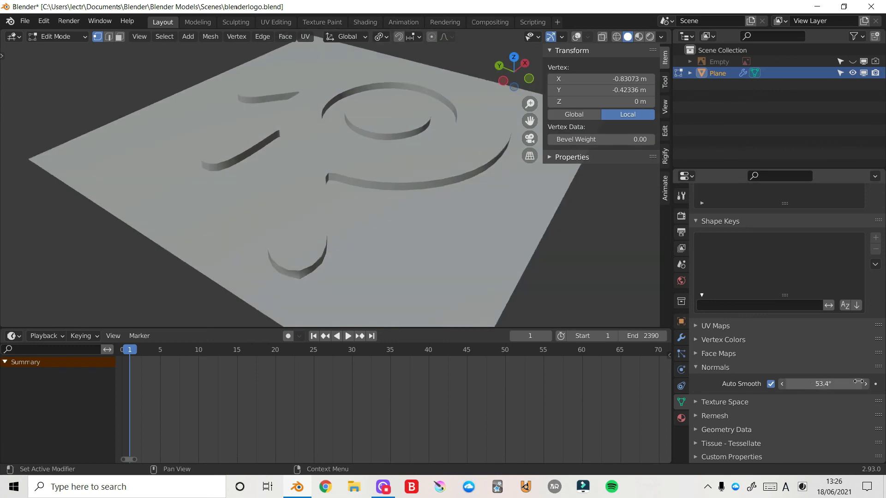
{"action": "left_click", "coordinate": [841, 384]}
{"action": "type", "text": "55"}
{"action": "key", "text": "Return"}
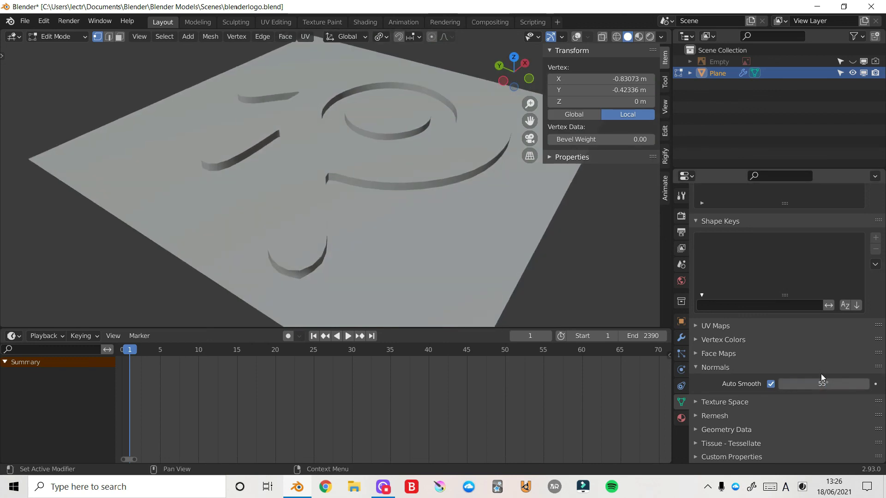
{"action": "left_click_drag", "start_coordinate": [514, 74], "coordinate": [530, 94]}
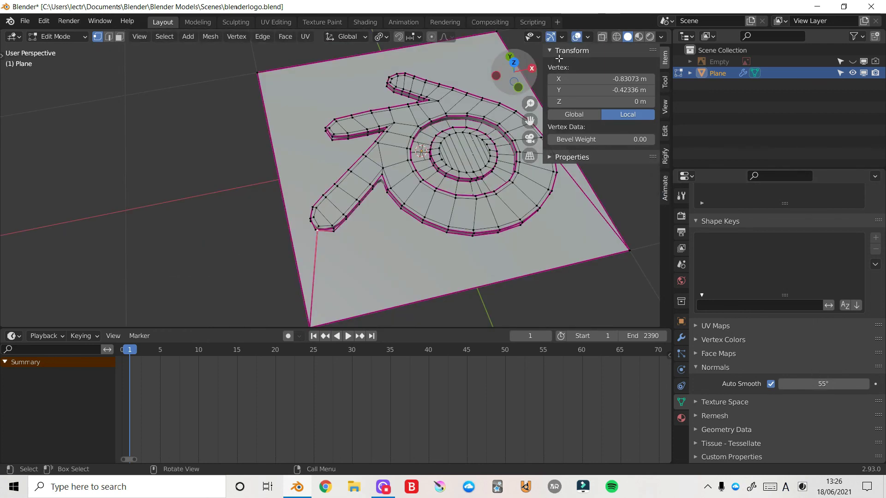
- Examine the logo mesh in X-ray in Object Mode and return to Edit Mode
{"action": "left_click_drag", "start_coordinate": [530, 121], "coordinate": [536, 115]}
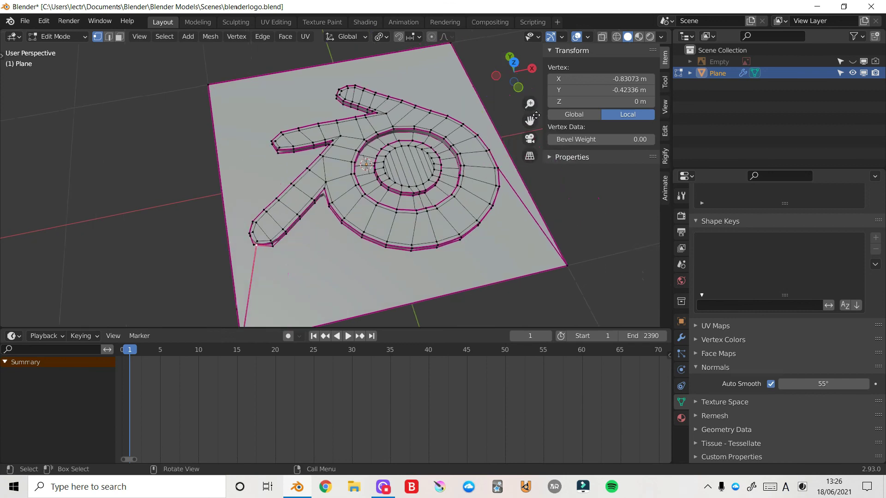
{"action": "left_click", "coordinate": [602, 39]}
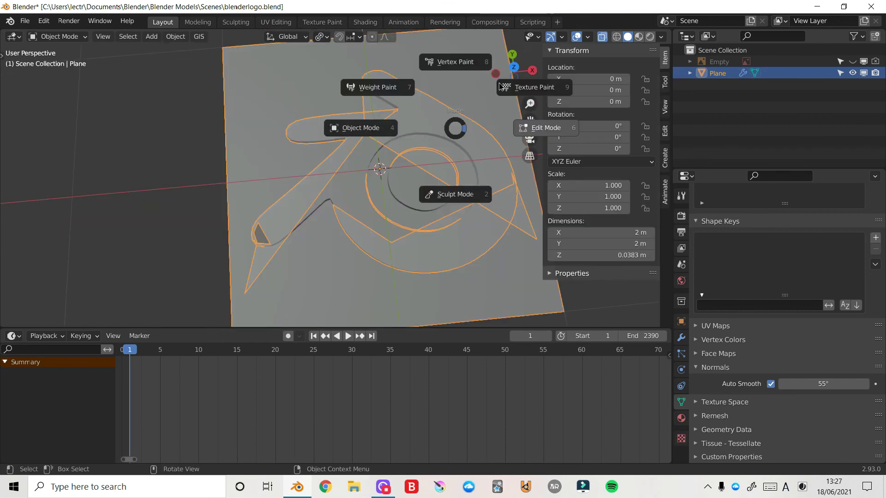
{"action": "left_click", "coordinate": [524, 127]}
{"action": "left_click_drag", "start_coordinate": [504, 79], "coordinate": [524, 53]}
{"action": "left_click_drag", "start_coordinate": [500, 86], "coordinate": [506, 96]}
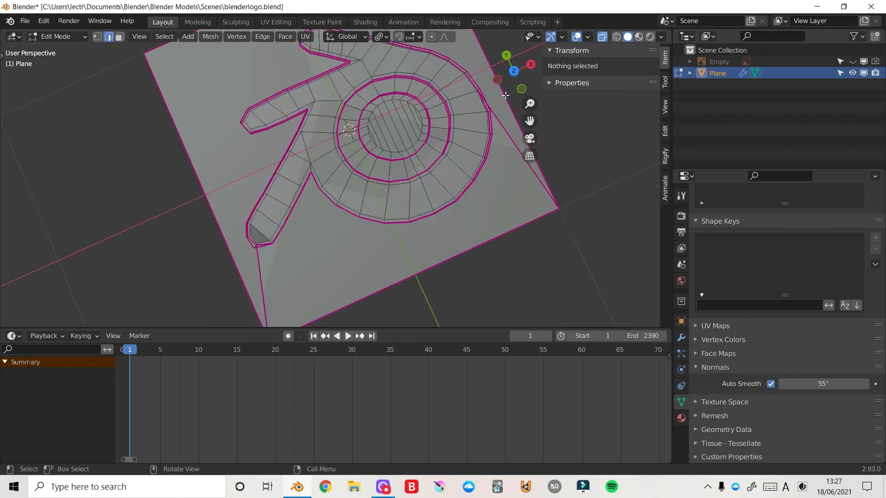
{"action": "scroll", "coordinate": [520, 104], "scroll_direction": "up", "scroll_amount": 1}
- Create a white material and a second slot with a separate copy, Material.001, using a blue base color
{"action": "left_click", "coordinate": [682, 418]}
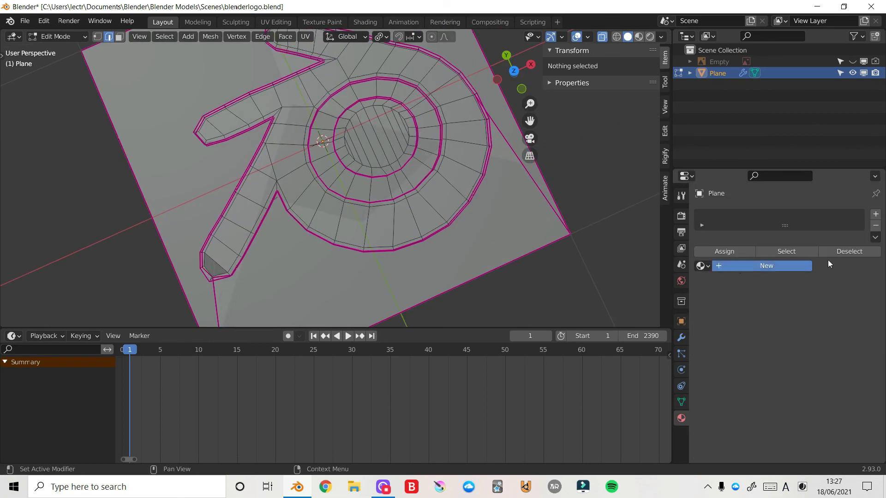
{"action": "left_click", "coordinate": [805, 266]}
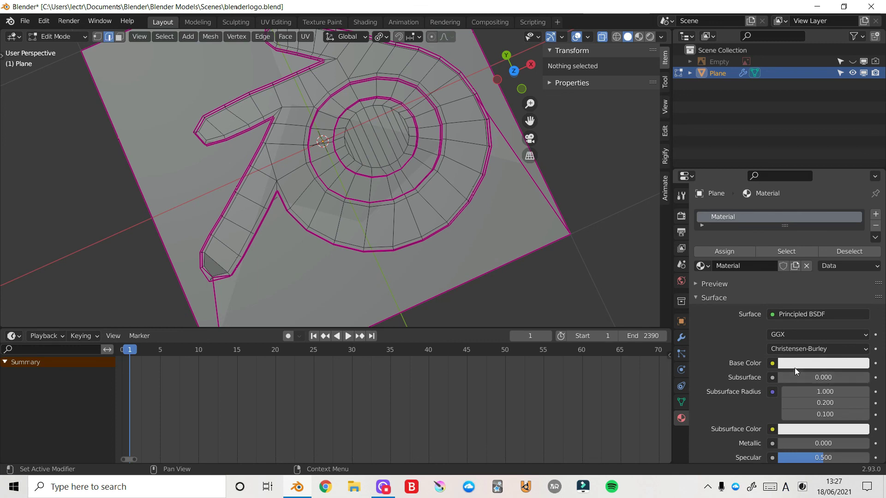
{"action": "left_click", "coordinate": [875, 226]}
{"action": "left_click", "coordinate": [703, 292]}
{"action": "left_click", "coordinate": [793, 310]}
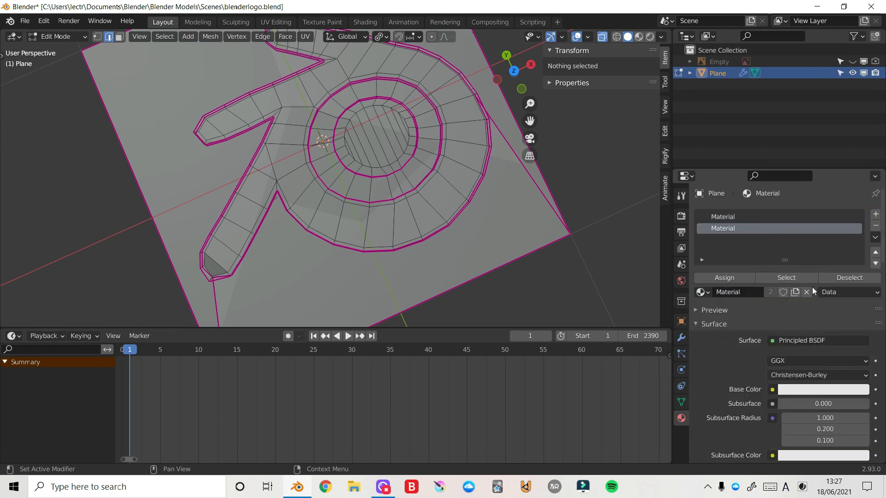
{"action": "left_click", "coordinate": [813, 392]}
{"action": "left_click", "coordinate": [832, 252]}
{"action": "left_click", "coordinate": [859, 269]}
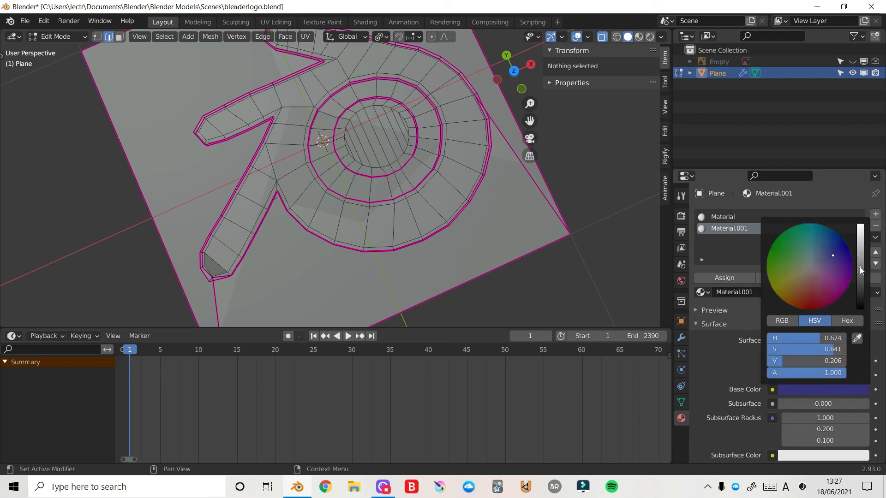
- Add a third material slot with a new copy, Material.002, and set its base color to bright orange
{"action": "left_click", "coordinate": [876, 214]}
{"action": "left_click", "coordinate": [703, 292]}
{"action": "left_click", "coordinate": [728, 322]}
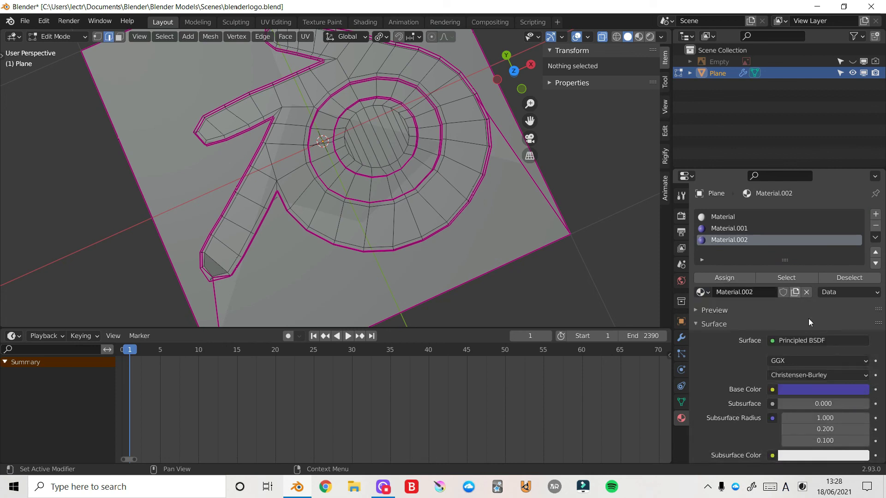
{"action": "left_click", "coordinate": [816, 391]}
{"action": "left_click", "coordinate": [790, 297]}
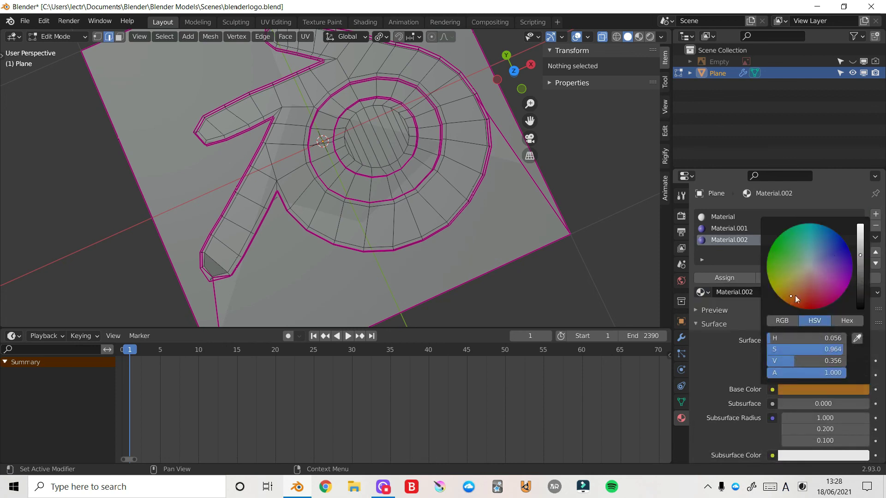
{"action": "left_click", "coordinate": [861, 228]}
- Assign the blue Material.001 to the central disc's faces and display the model in Material Preview
{"action": "mouse_move", "coordinate": [514, 72]}
{"action": "left_mouse_down"}
{"action": "mouse_move", "coordinate": [505, 51]}
{"action": "mouse_move", "coordinate": [504, 72]}
{"action": "left_mouse_up"}
{"action": "mouse_move", "coordinate": [530, 120]}
{"action": "left_mouse_down"}
{"action": "mouse_move", "coordinate": [528, 109]}
{"action": "mouse_move", "coordinate": [512, 107]}
{"action": "left_mouse_up"}
{"action": "key", "text": "3"}
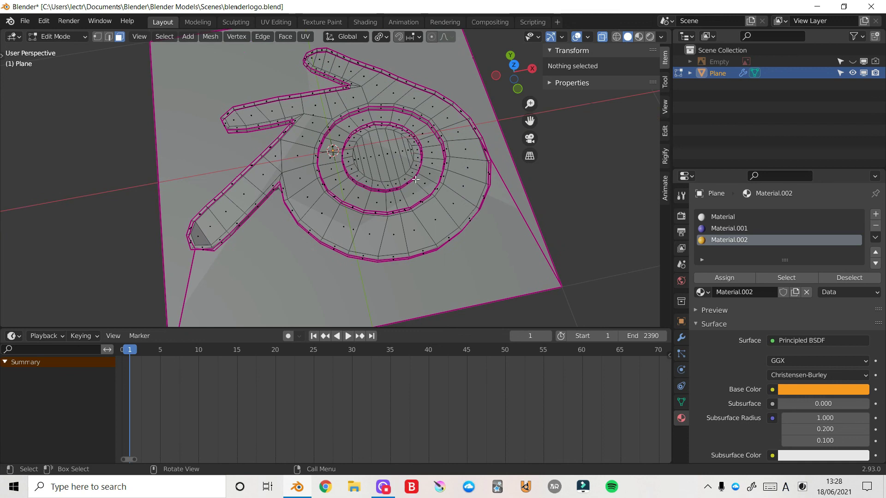
{"action": "middle_click_drag", "start_coordinate": [417, 180], "coordinate": [401, 178]}
{"action": "left_click", "coordinate": [398, 180], "text": "alt"}
{"action": "left_click", "coordinate": [729, 228]}
{"action": "left_click", "coordinate": [724, 277]}
{"action": "left_click", "coordinate": [639, 37]}
- Select the ring's and arms' top faces plus their inner and outer side walls, and assign them the orange Material.002
{"action": "left_click", "coordinate": [420, 189], "text": "alt"}
{"action": "left_click", "coordinate": [723, 217]}
{"action": "left_click", "coordinate": [371, 235], "text": "alt"}
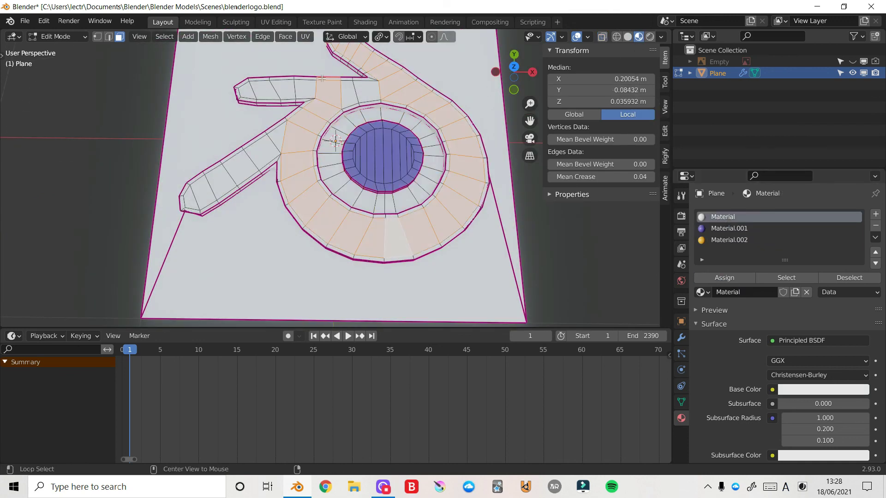
{"action": "left_click", "coordinate": [399, 86], "text": "alt+shift"}
{"action": "key", "text": "t"}
{"action": "left_click_drag", "start_coordinate": [512, 65], "coordinate": [514, 80]}
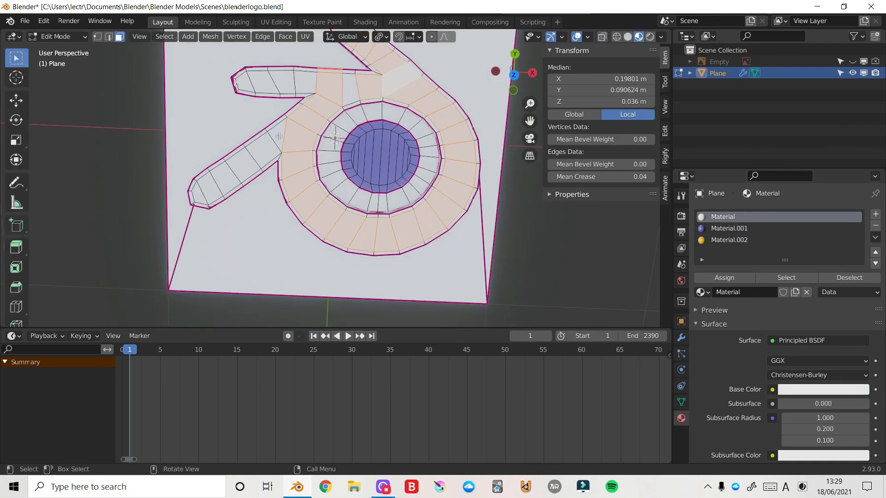
{"action": "left_click", "coordinate": [628, 37]}
{"action": "left_click", "coordinate": [356, 74], "text": "alt"}
{"action": "left_click", "coordinate": [367, 245], "text": "alt+shift"}
{"action": "left_click", "coordinate": [279, 137], "text": "alt+shift"}
{"action": "middle_click_drag", "start_coordinate": [323, 184], "coordinate": [304, 157]}
{"action": "left_click", "coordinate": [305, 203], "text": "alt+shift"}
{"action": "left_click_drag", "start_coordinate": [517, 69], "coordinate": [530, 71]}
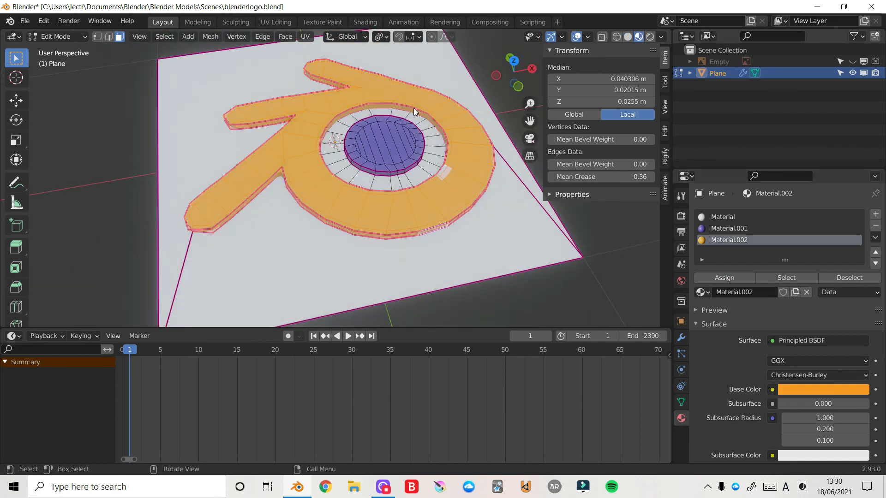
{"action": "left_click", "coordinate": [184, 75]}
- Return to Object Mode, inspect the colored logo, and show the Subdivision modifier's settings
{"action": "key", "text": "Tab"}
{"action": "left_click_drag", "start_coordinate": [514, 71], "coordinate": [489, 78]}
{"action": "left_click_drag", "start_coordinate": [530, 121], "coordinate": [528, 79]}
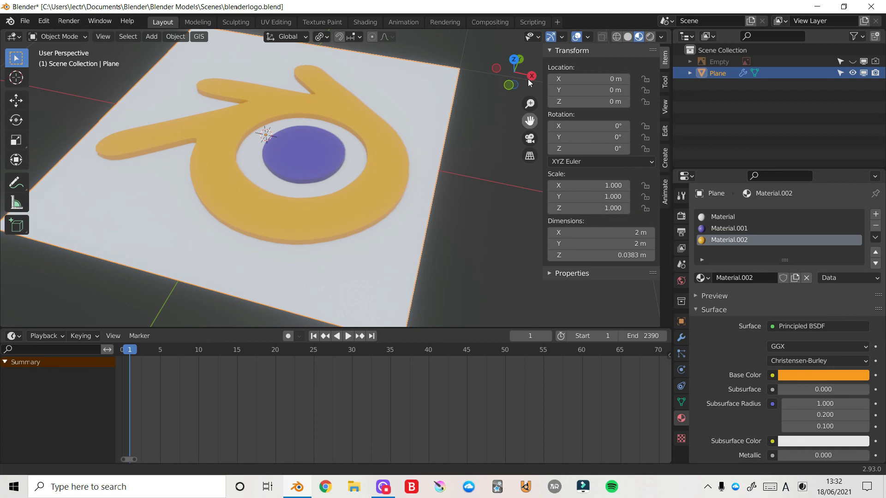
{"action": "scroll", "coordinate": [530, 82], "scroll_direction": "down", "scroll_amount": 2, "text": "ctrl"}
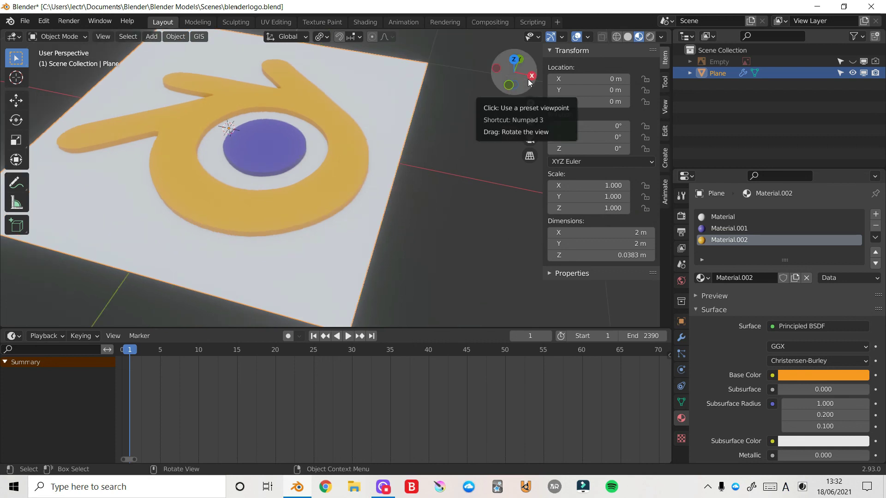
{"action": "left_click", "coordinate": [682, 338]}
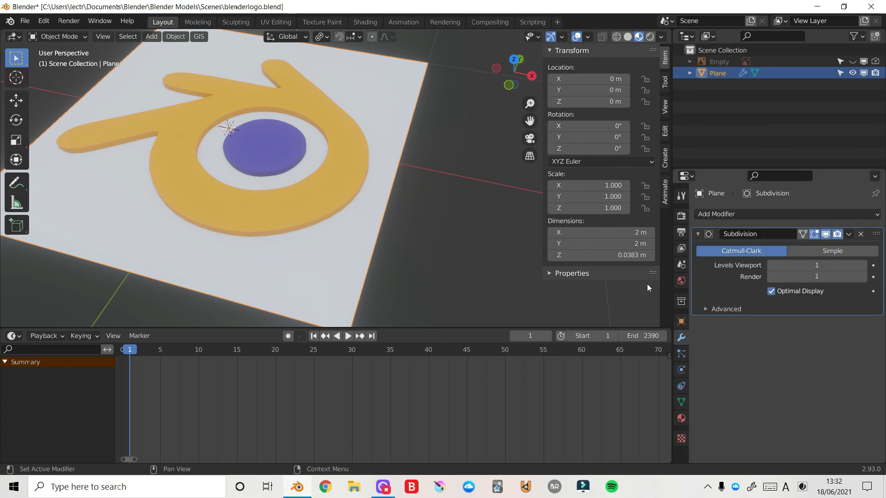